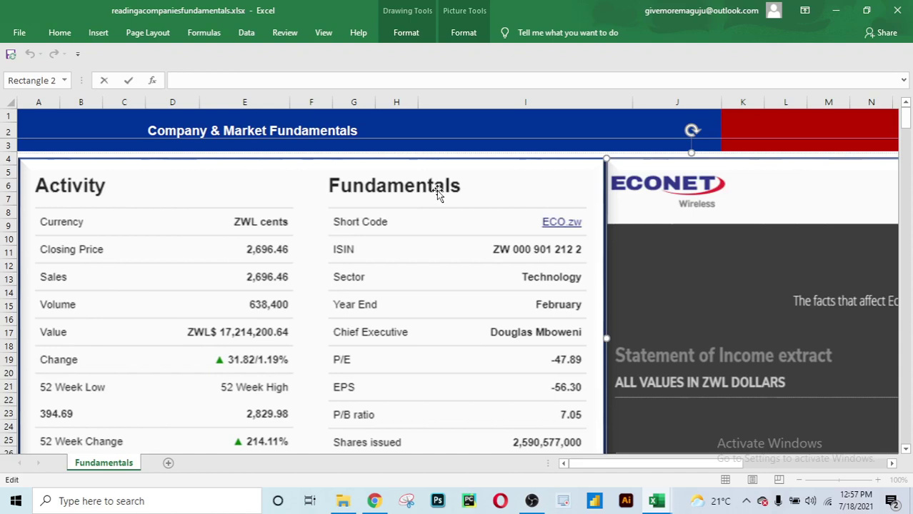
# Examine Econet's Activity and Fundamentals figures in the Company & Market Fundamentals section, from currency and short code to market cap.
pyautogui.scroll(-1, 438, 195)
pyautogui.scroll(1, 438, 195)
pyautogui.scroll(-1, 438, 200)
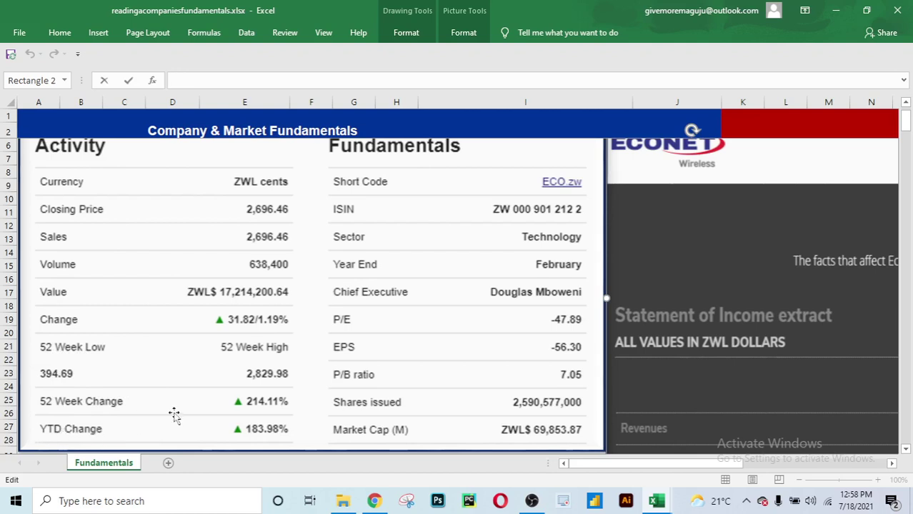
pyautogui.scroll(1, 386, 345)
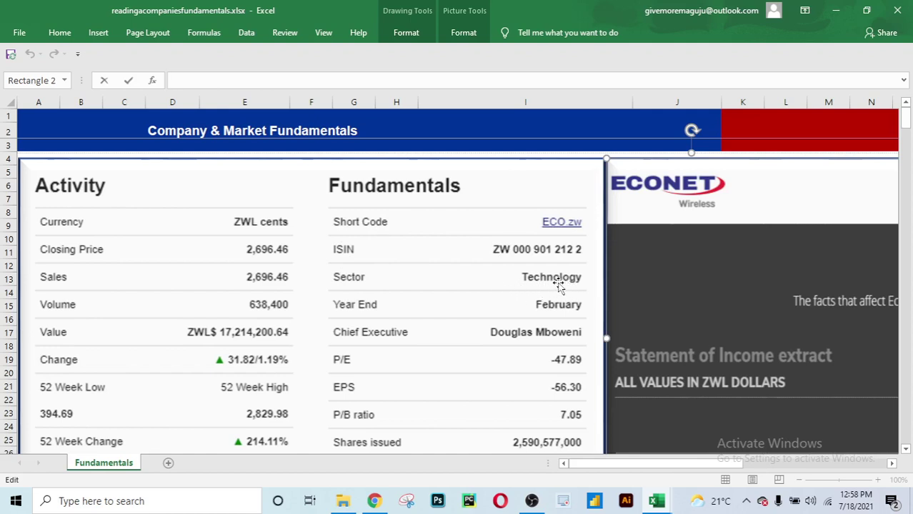
pyautogui.scroll(-1, 558, 284)
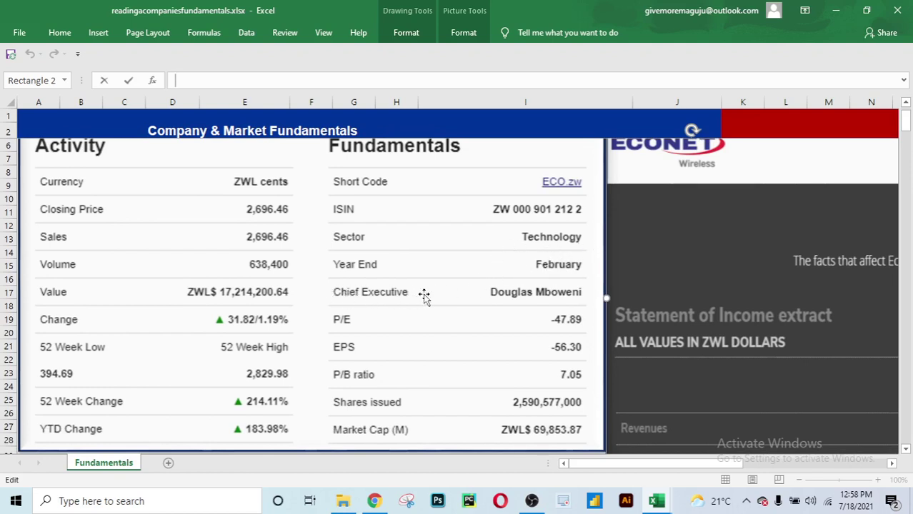
pyautogui.scroll(-1, 513, 279)
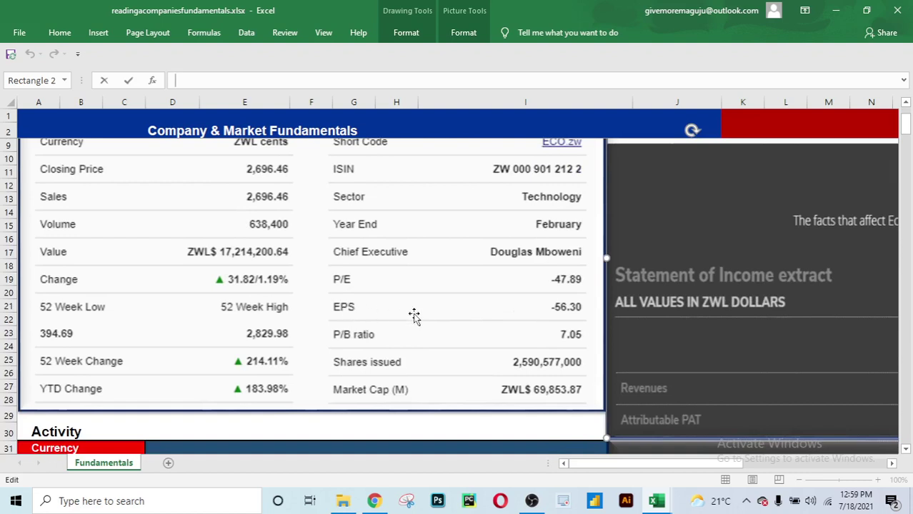
pyautogui.scroll(-1, 417, 312)
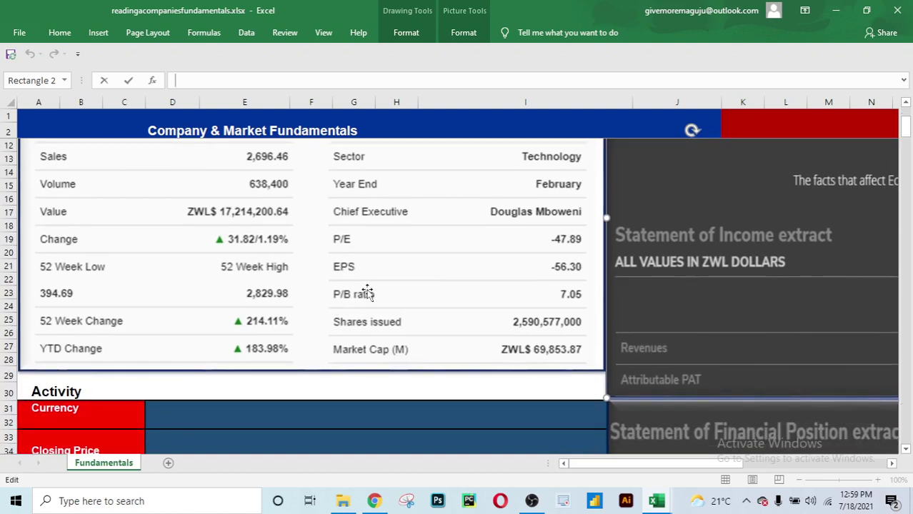
pyautogui.scroll(-1, 411, 297)
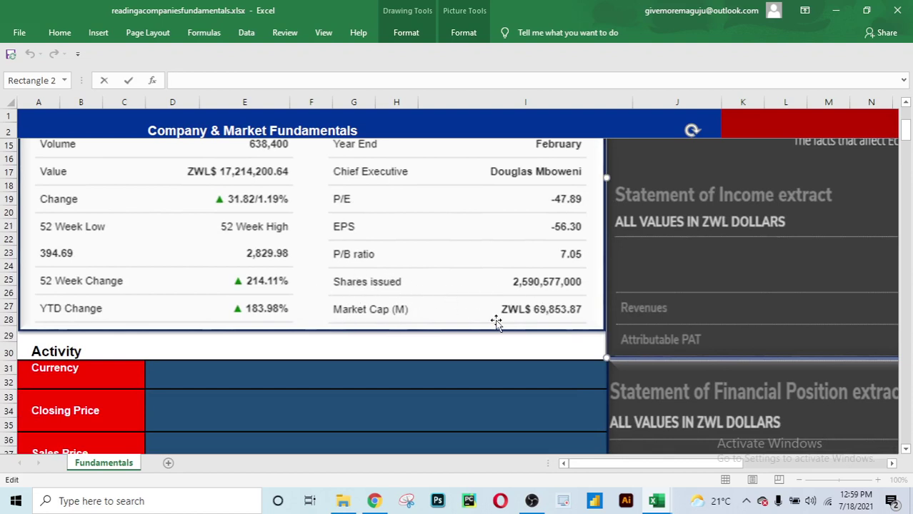
pyautogui.scroll(1, 496, 323)
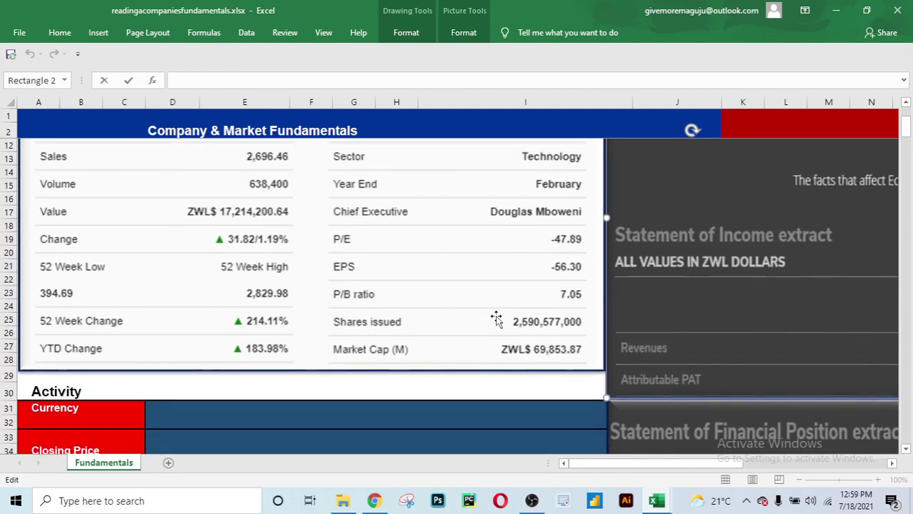
# Examine the Statement of Income extract, covering revenues and attributable PAT for each year and the 5-year trend.
pyautogui.click(891, 463)
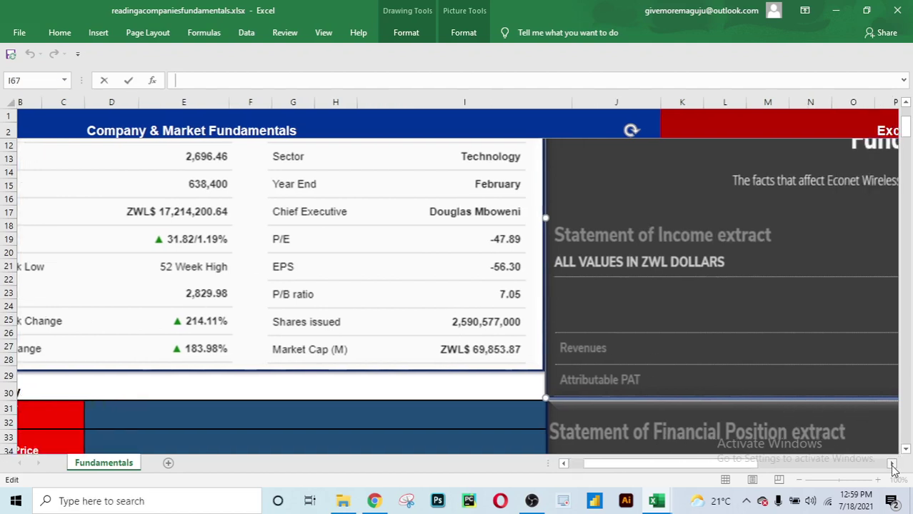
pyautogui.click(891, 464)
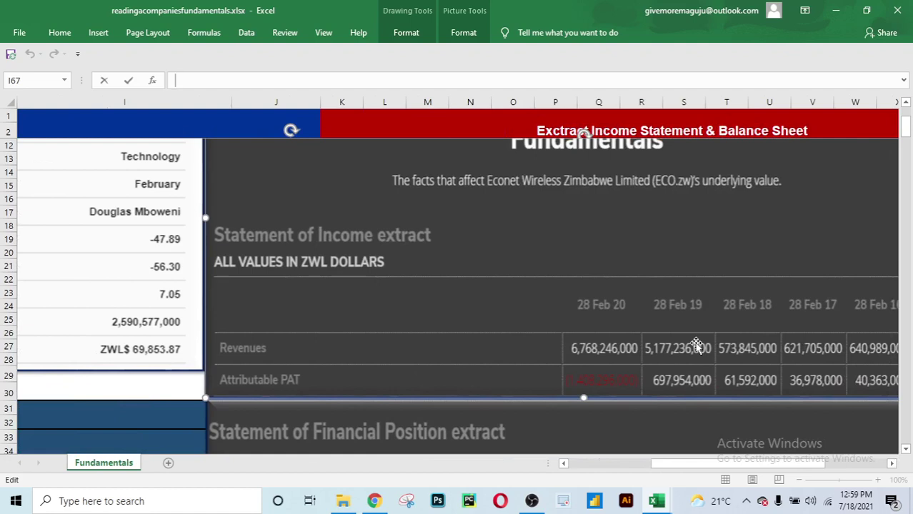
pyautogui.scroll(-2, 695, 345)
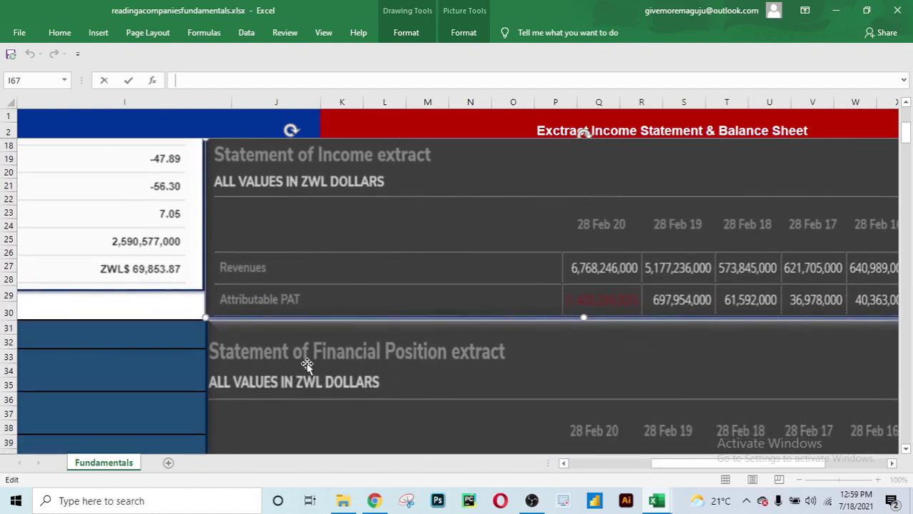
pyautogui.scroll(2, 504, 371)
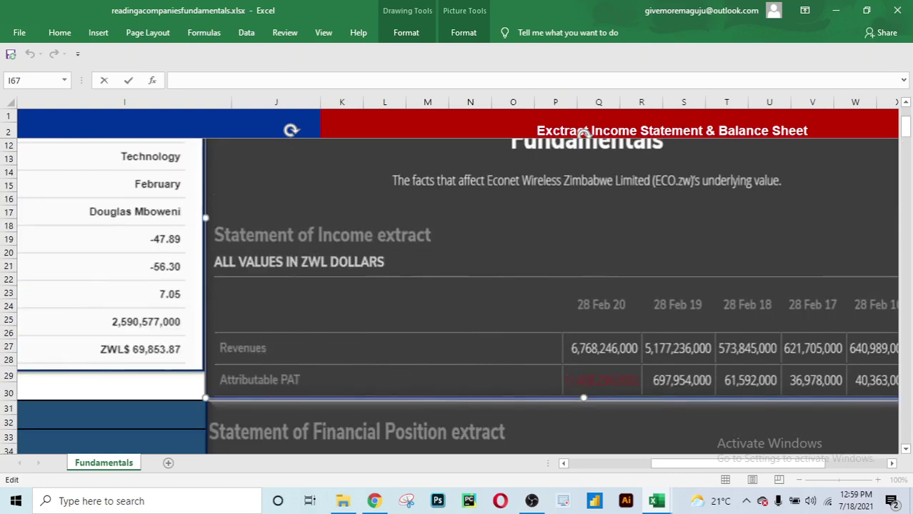
pyautogui.click(892, 464)
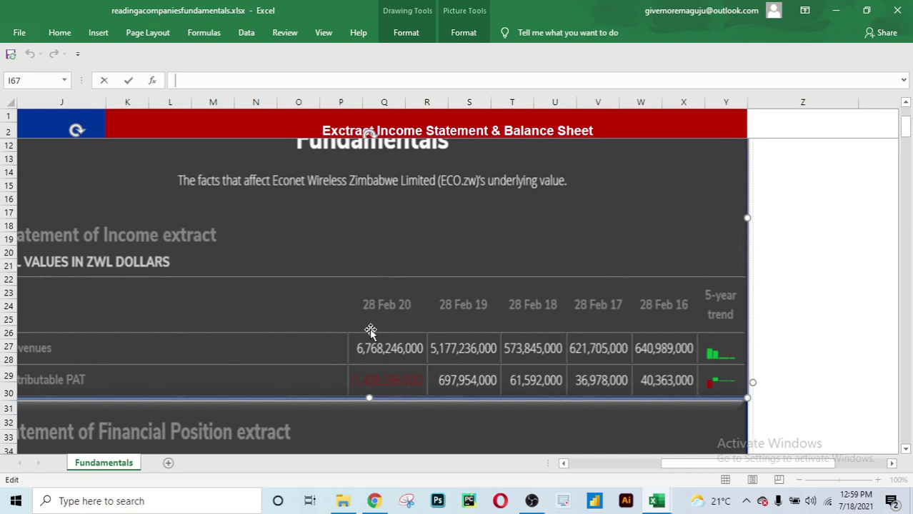
pyautogui.scroll(-1, 456, 320)
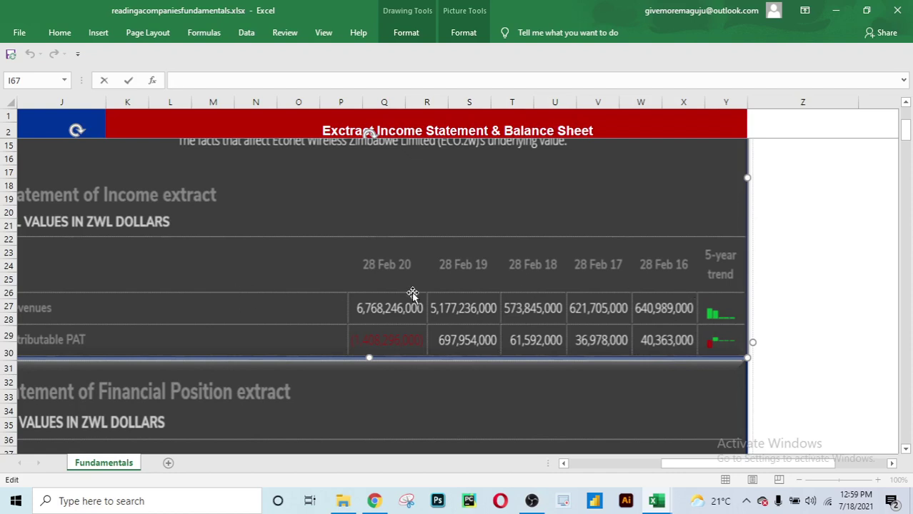
# Examine the Statement of Financial Position extract, from shareholders funds and debt to cash on hand and net current assets.
pyautogui.scroll(-2, 470, 314)
pyautogui.scroll(-1, 469, 314)
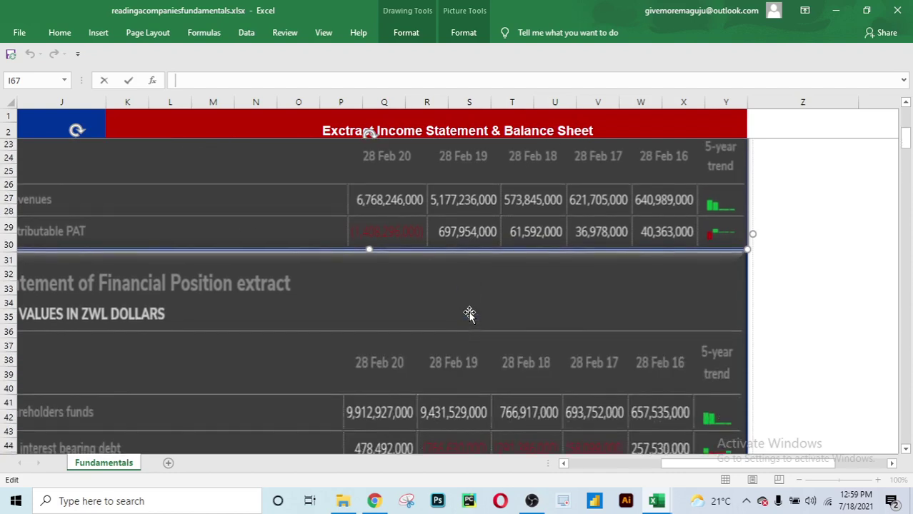
pyautogui.scroll(-1, 827, 450)
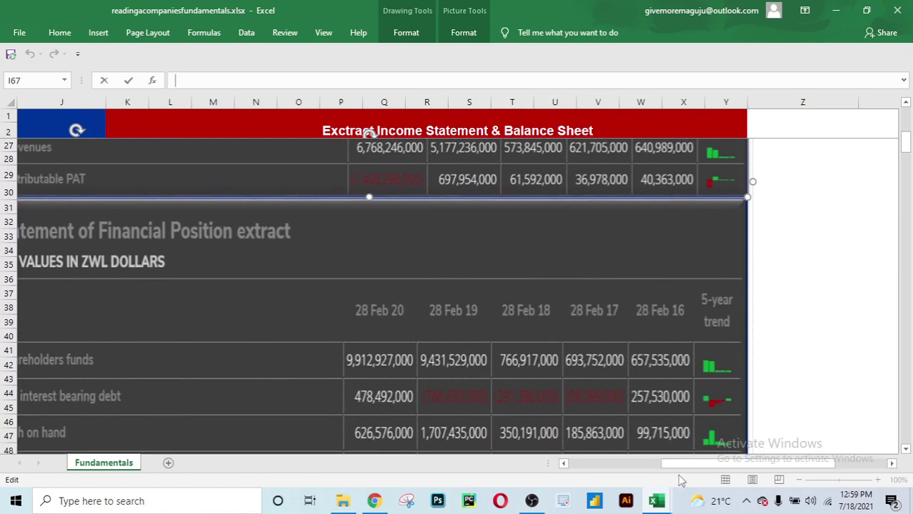
pyautogui.click(562, 464)
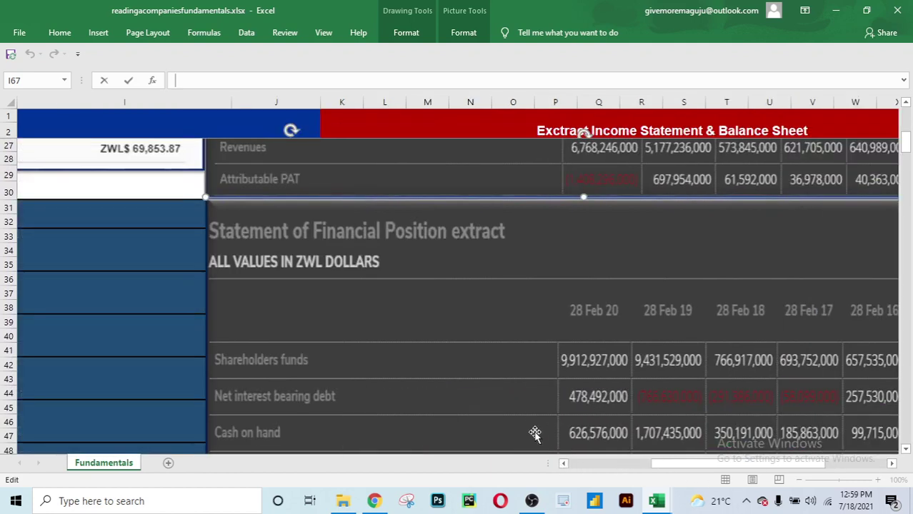
pyautogui.scroll(-1, 428, 400)
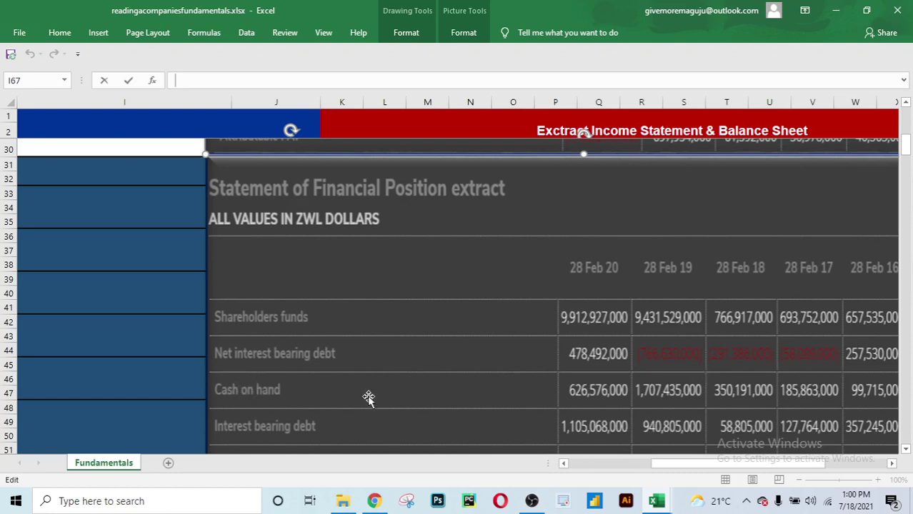
pyautogui.scroll(-1, 542, 403)
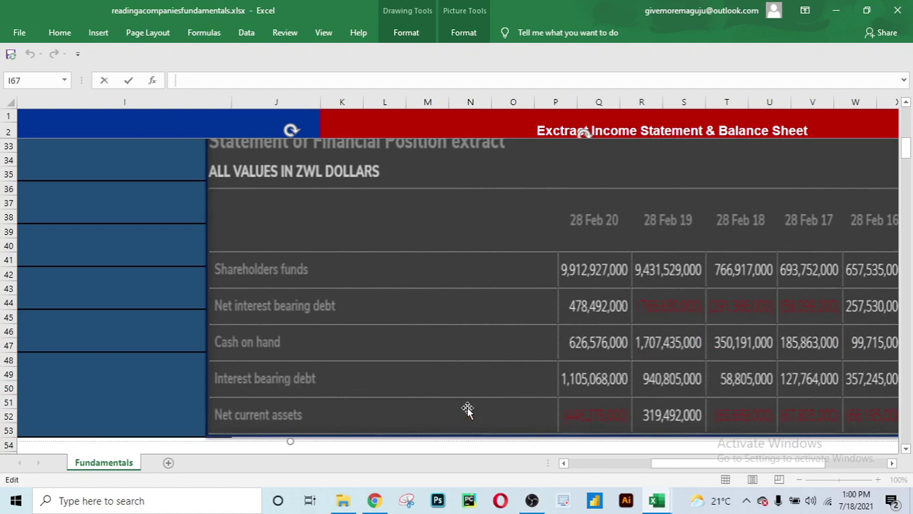
pyautogui.scroll(-1, 375, 406)
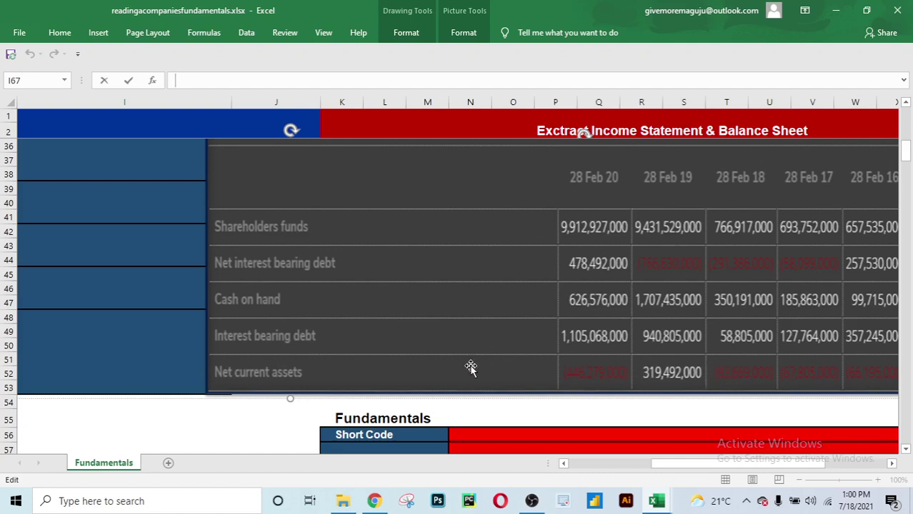
pyautogui.scroll(1, 471, 367)
# Leave the rectangle's text editing, select cell I30 instead, and return to the beginning of the Company & Market Fundamentals section.
pyautogui.click(440, 283)
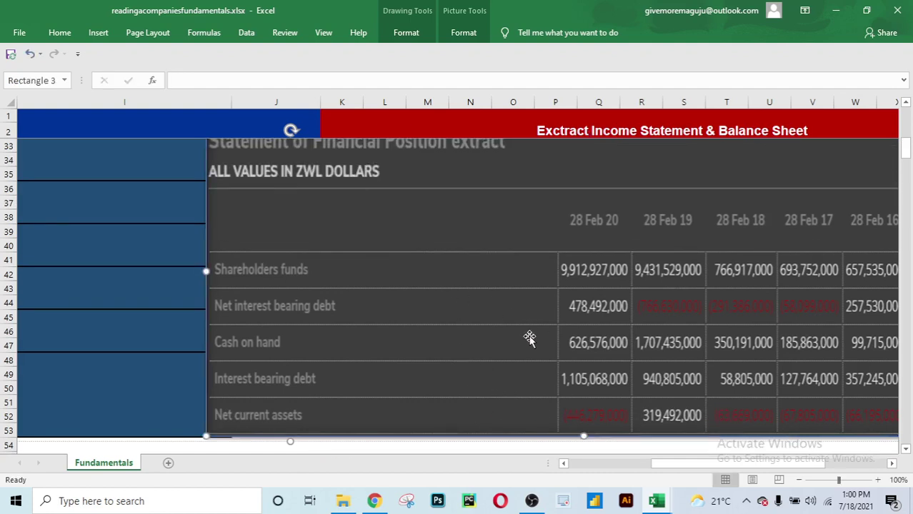
pyautogui.scroll(2, 567, 347)
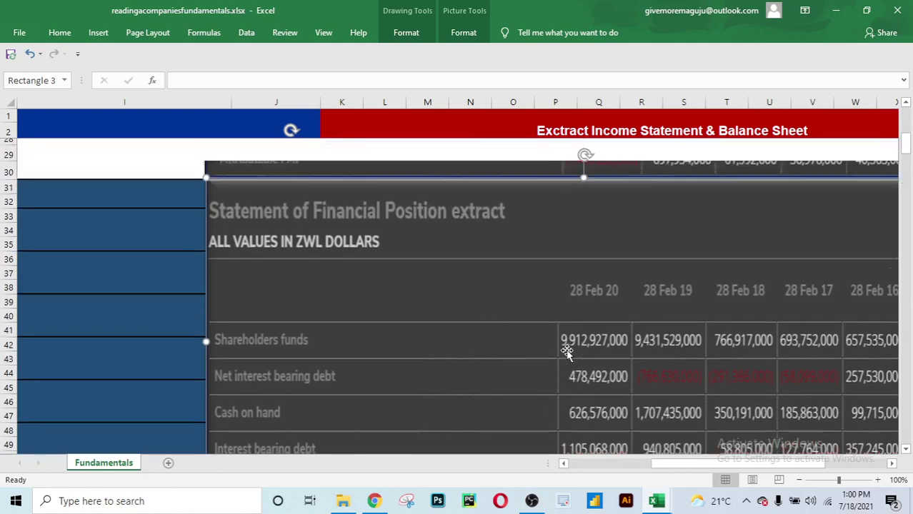
pyautogui.click(146, 166)
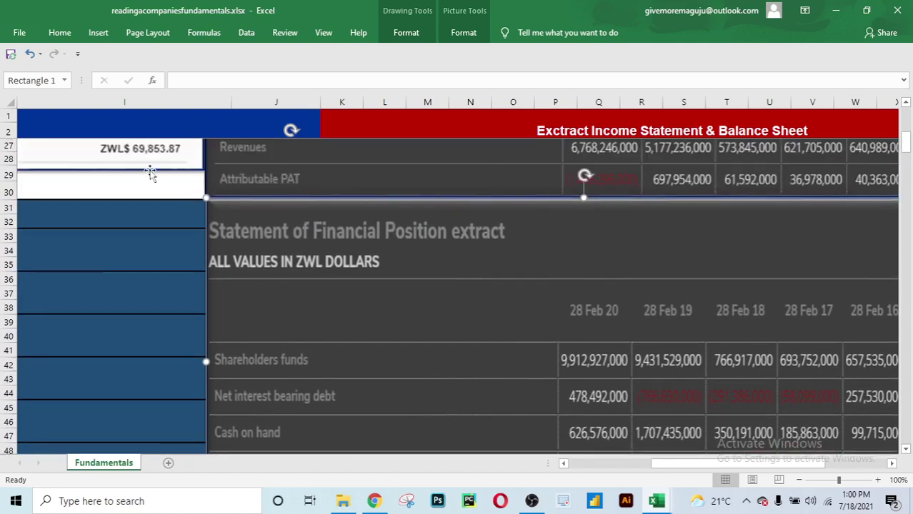
pyautogui.click(360, 267)
pyautogui.scroll(2, 478, 309)
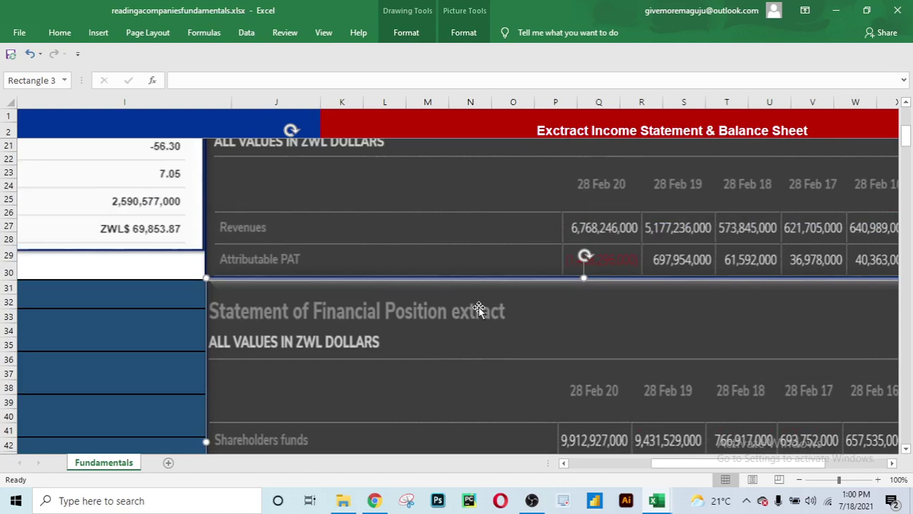
pyautogui.click(172, 267)
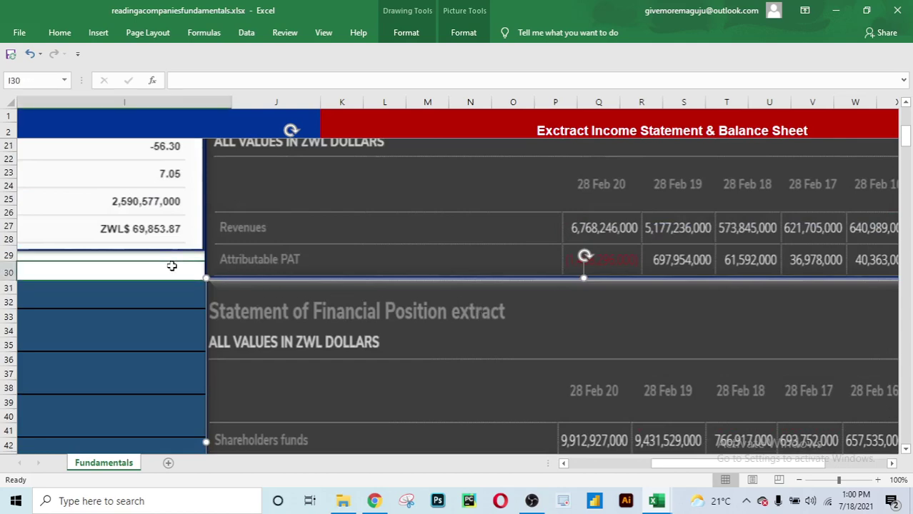
pyautogui.scroll(6, 295, 265)
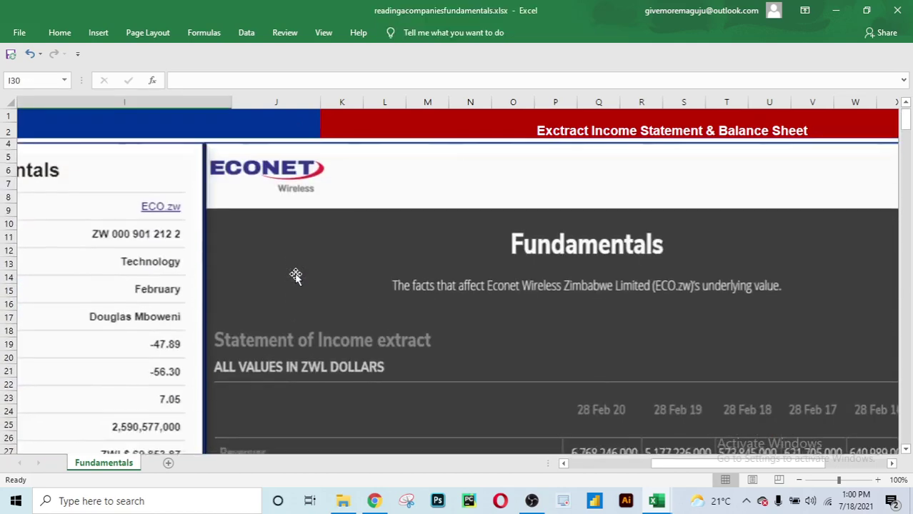
pyautogui.click(565, 465)
pyautogui.moveTo(567, 465); pyautogui.dragTo(567, 465)
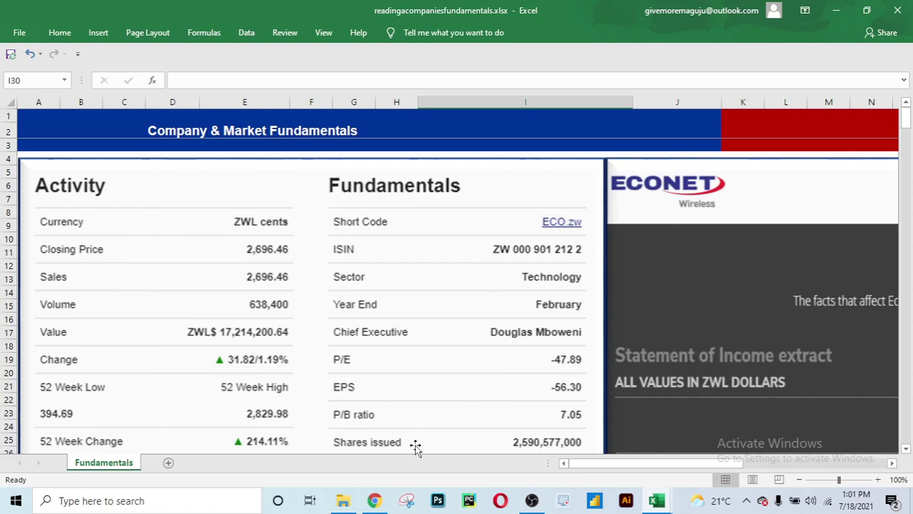
# Switch to Chrome and look over the Econet website's address and homepage, including the FAQs, videos and newsletter sections.
pyautogui.click(373, 501)
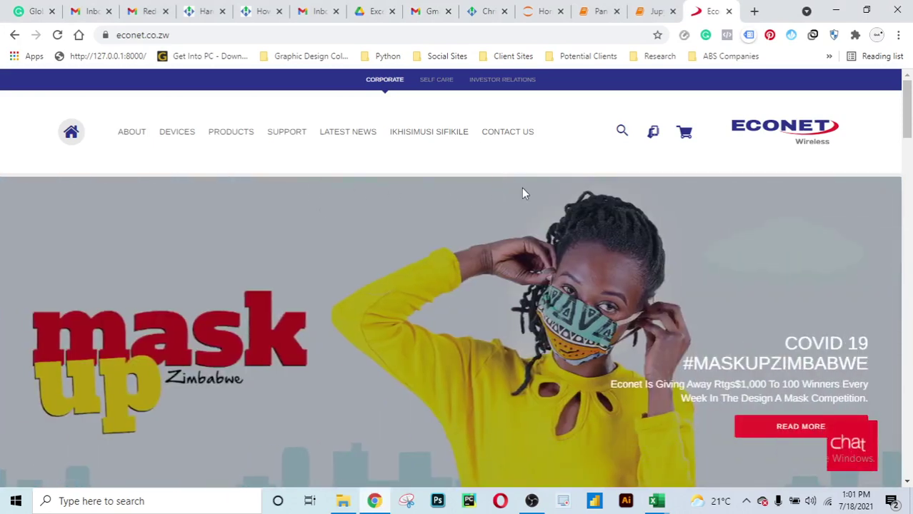
pyautogui.click(182, 35)
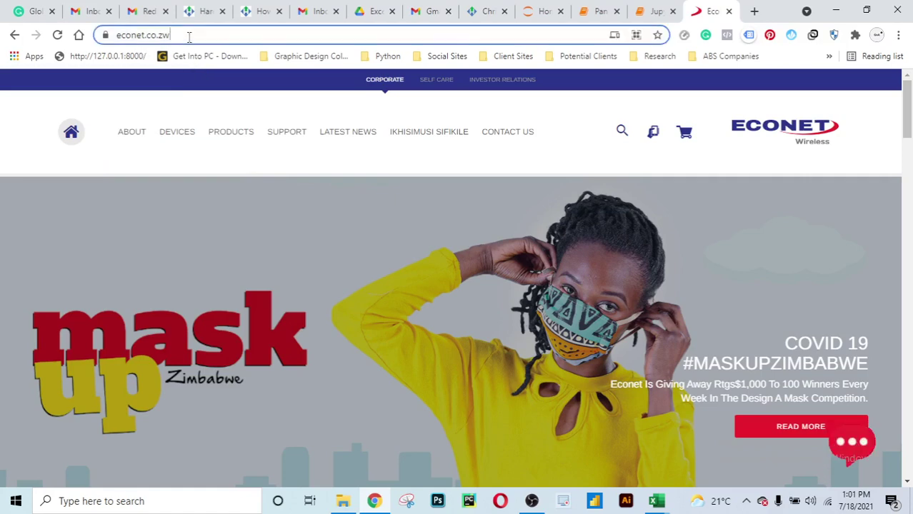
pyautogui.click(197, 36)
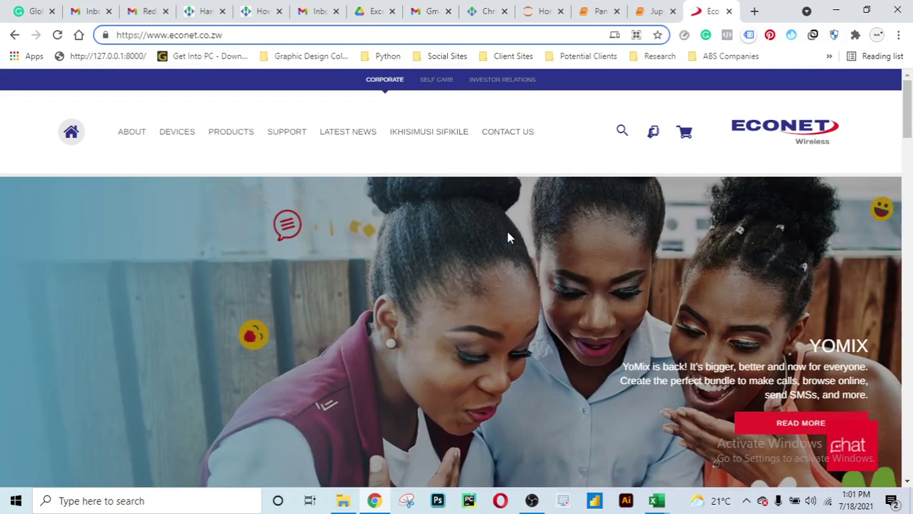
pyautogui.scroll(-1, 507, 241)
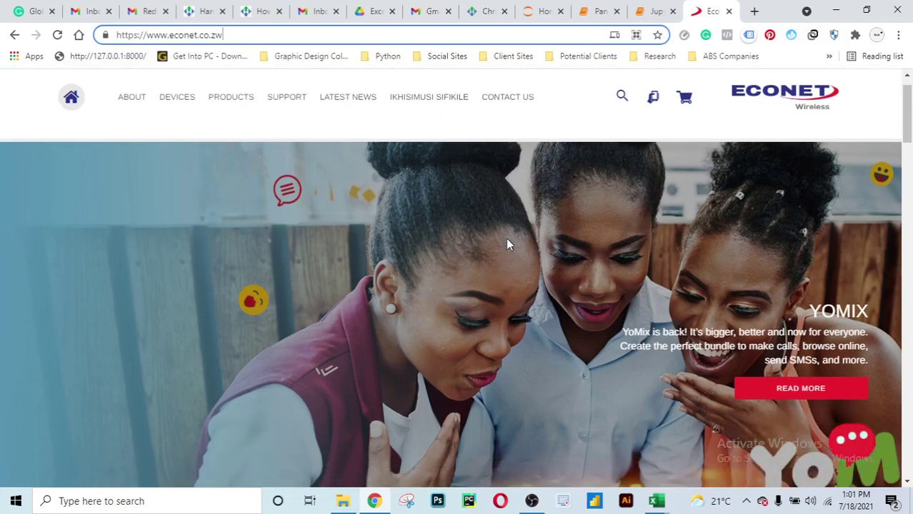
pyautogui.scroll(-1, 505, 238)
pyautogui.scroll(2, 448, 327)
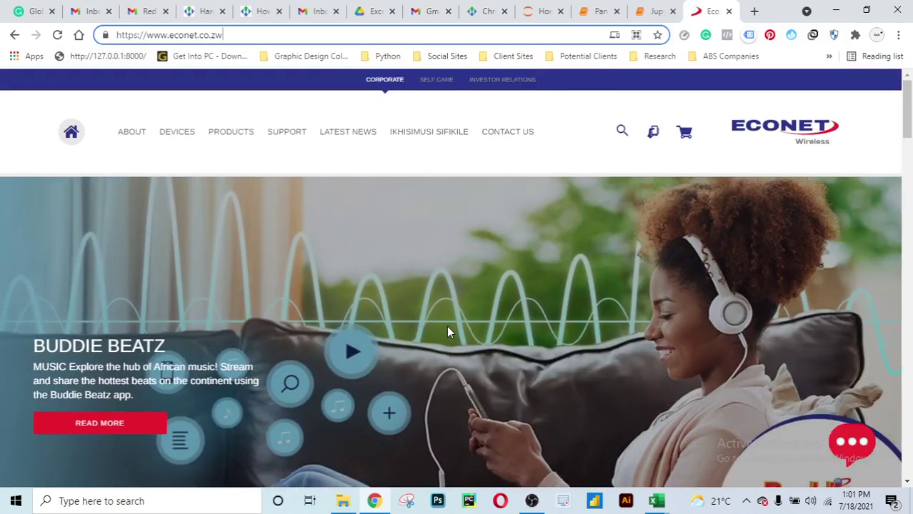
pyautogui.scroll(-5, 447, 328)
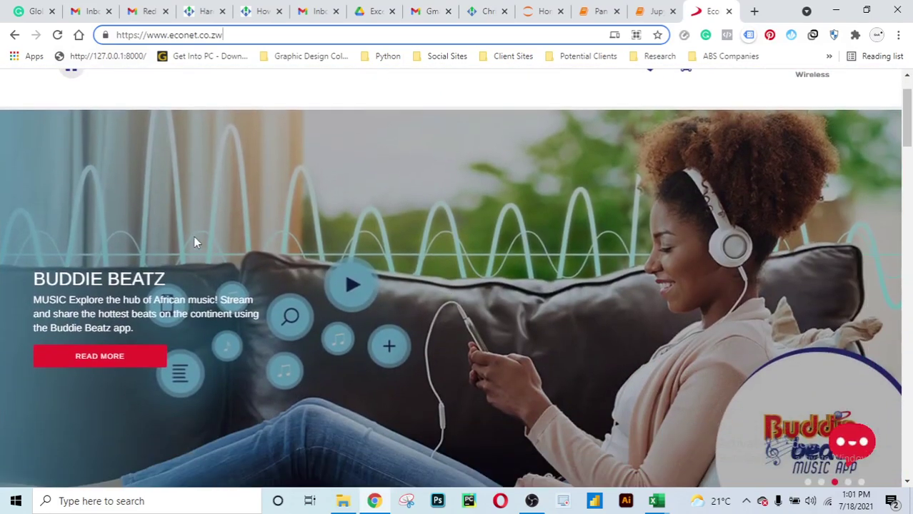
pyautogui.scroll(-15, 460, 312)
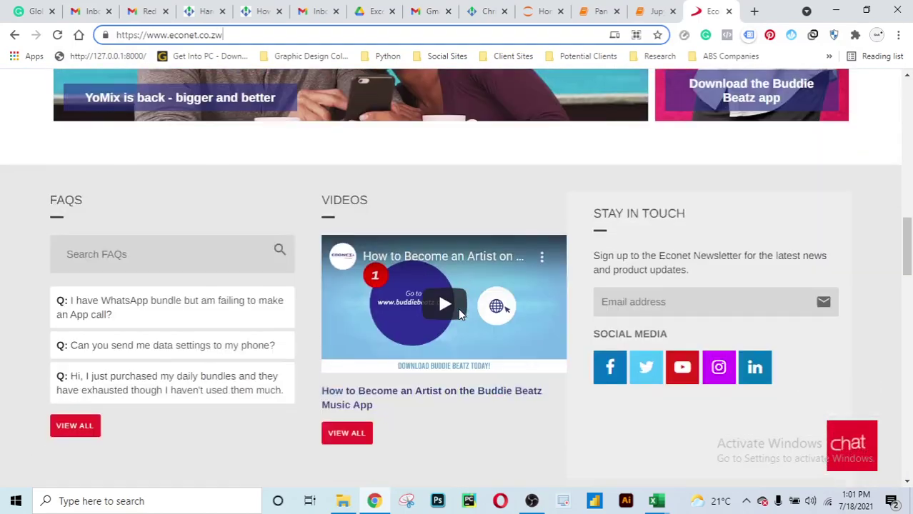
pyautogui.scroll(15, 459, 314)
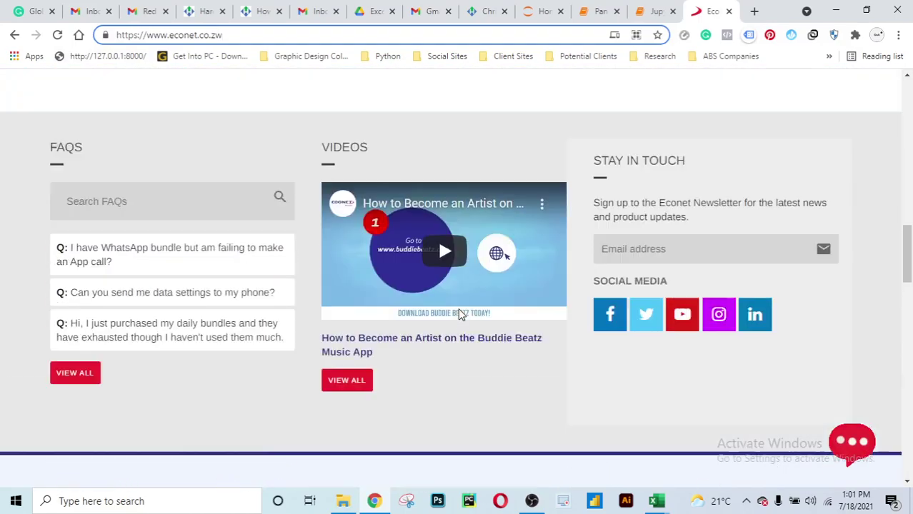
pyautogui.scroll(6, 457, 308)
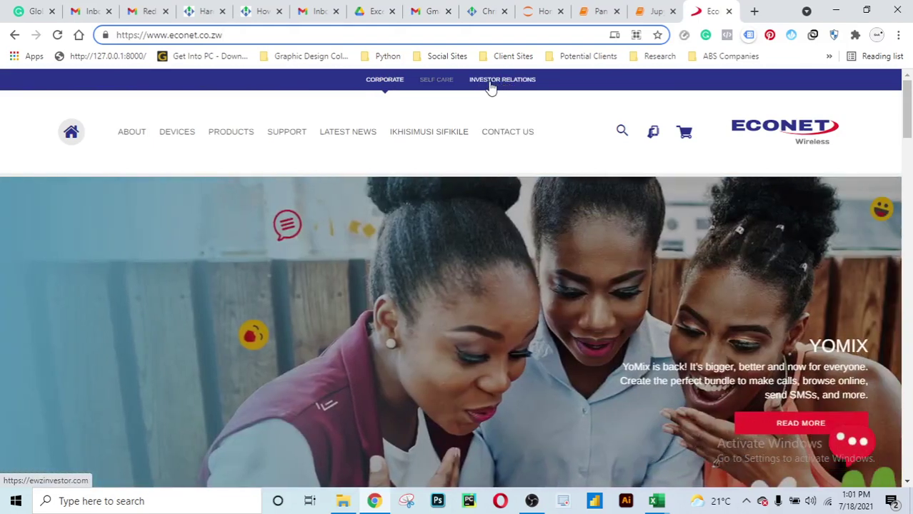
# Open Econet's Investor Relations site and read the About Econet Wireless Zimbabwe text and the three reasons to consider investing.
pyautogui.click(500, 84)
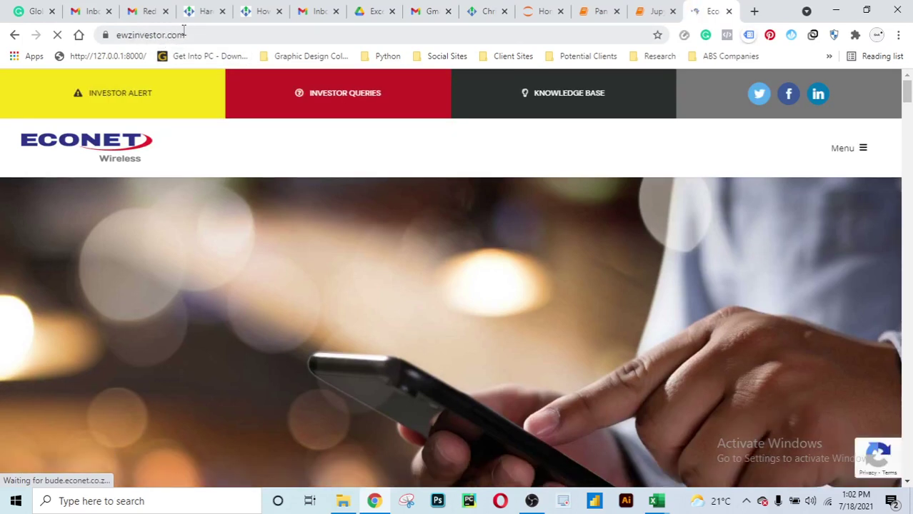
pyautogui.scroll(-1, 432, 263)
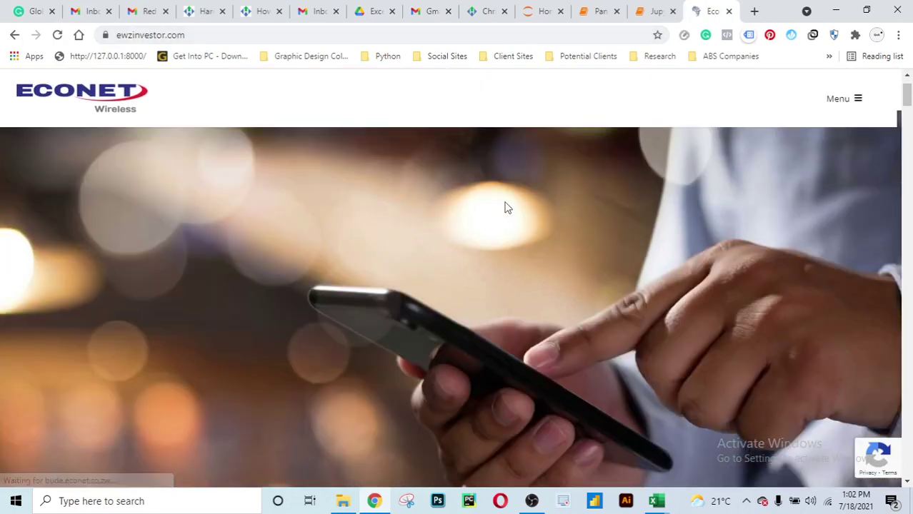
pyautogui.scroll(-1, 564, 205)
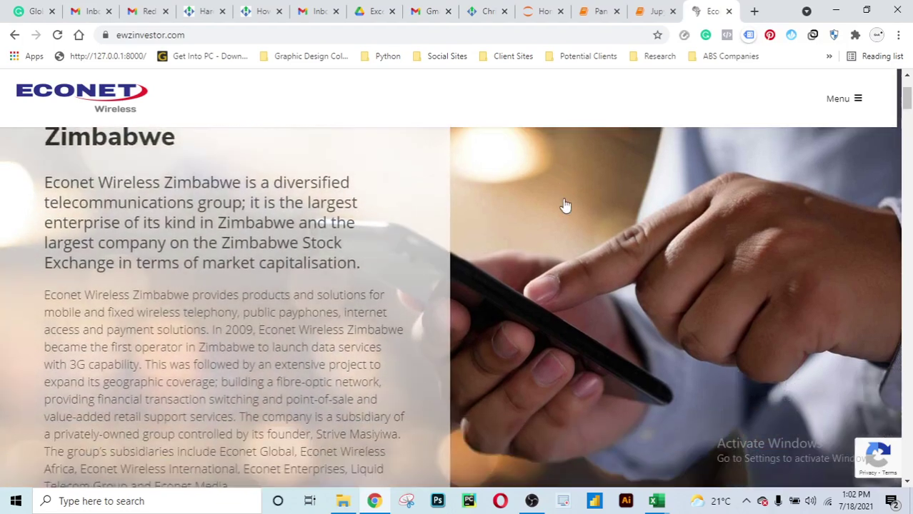
pyautogui.scroll(2, 564, 205)
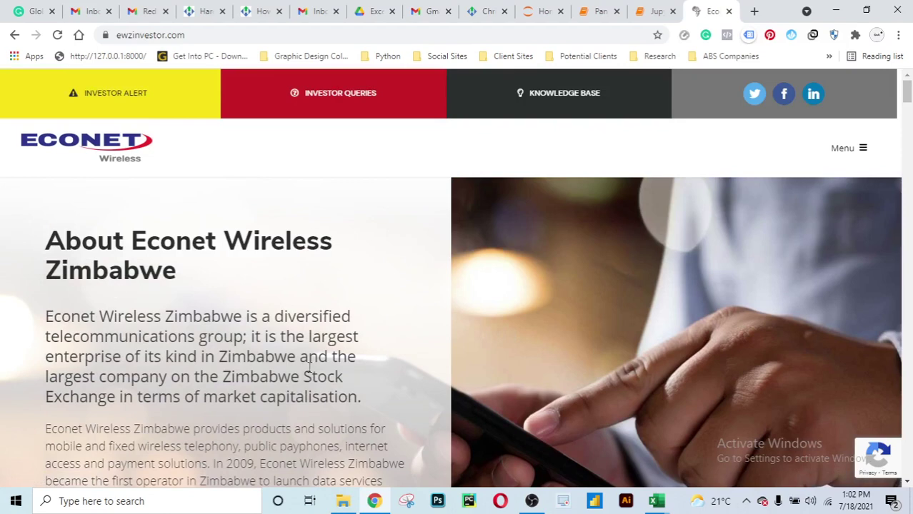
pyautogui.scroll(-1, 270, 356)
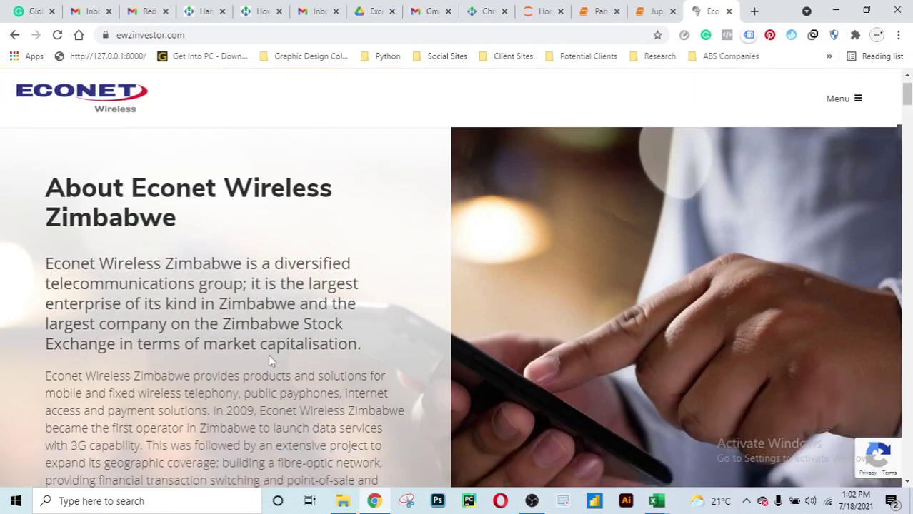
pyautogui.scroll(-5, 309, 350)
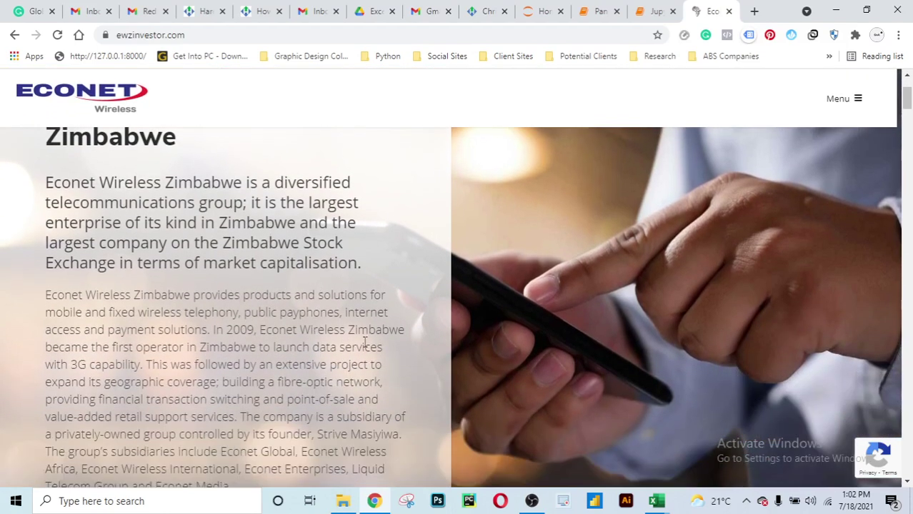
pyautogui.scroll(-8, 379, 369)
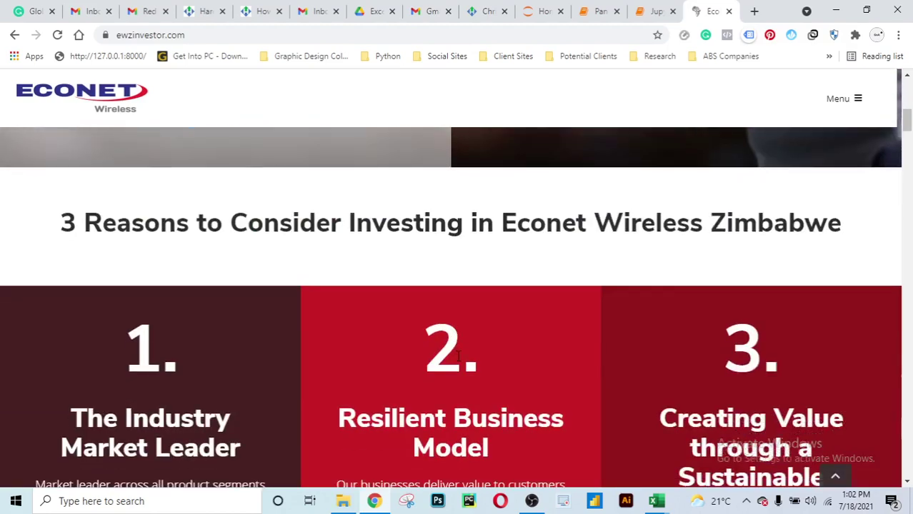
pyautogui.scroll(3, 461, 359)
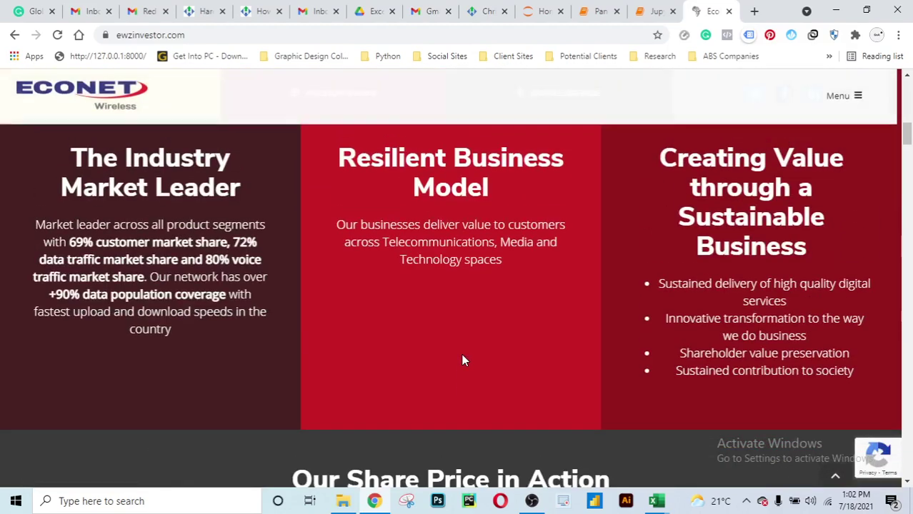
# Examine the Our Share Price in Action chart, including its date range, zoom periods, value curve and trading volume.
pyautogui.scroll(-5, 462, 358)
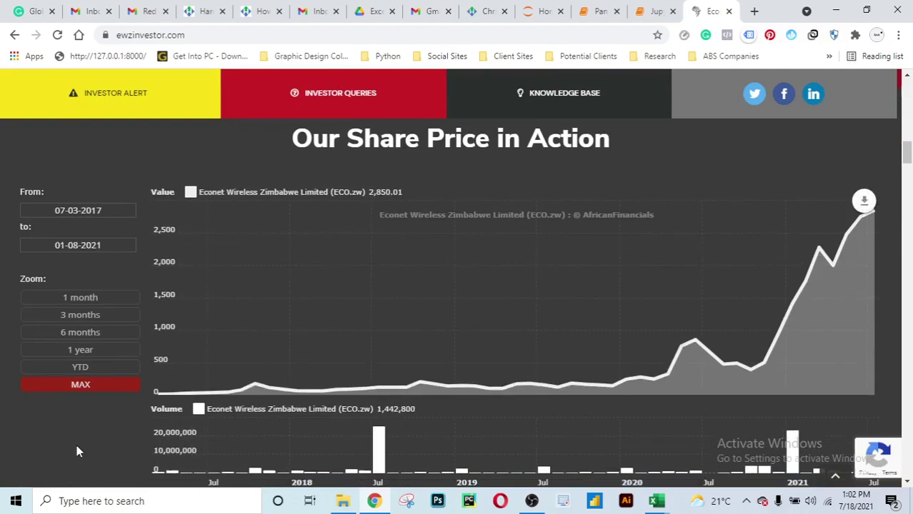
pyautogui.scroll(-1, 78, 452)
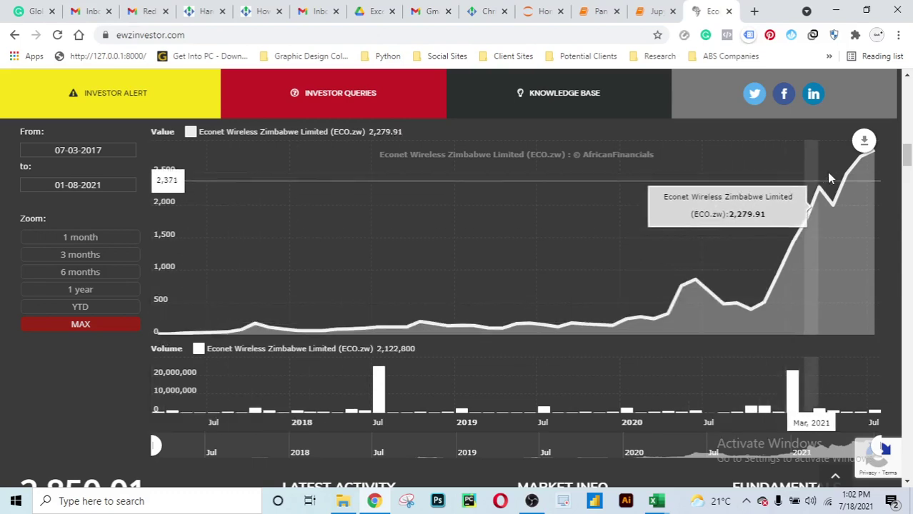
pyautogui.click(864, 143)
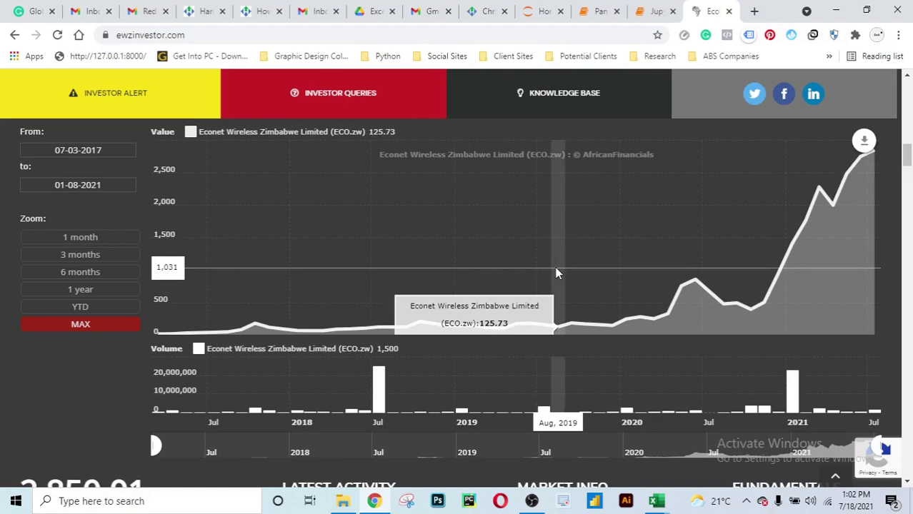
pyautogui.scroll(2, 896, 316)
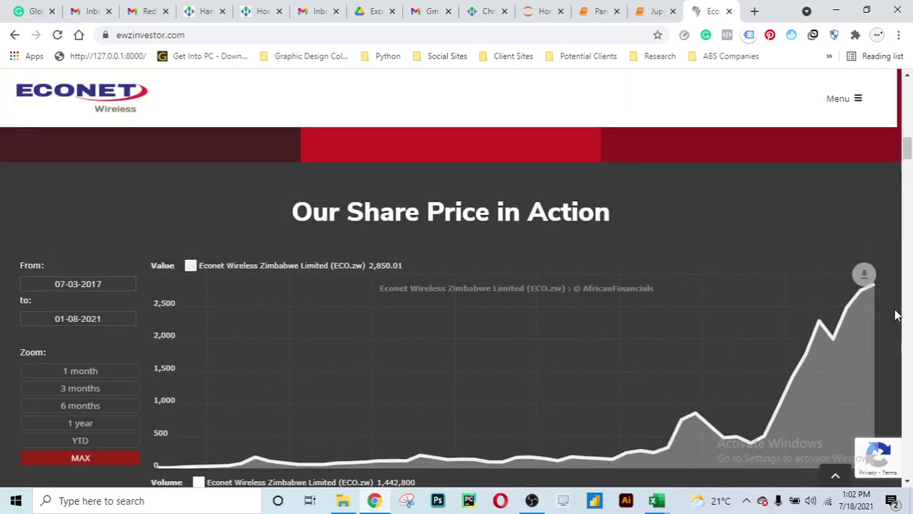
pyautogui.scroll(-3, 897, 316)
pyautogui.scroll(1, 622, 317)
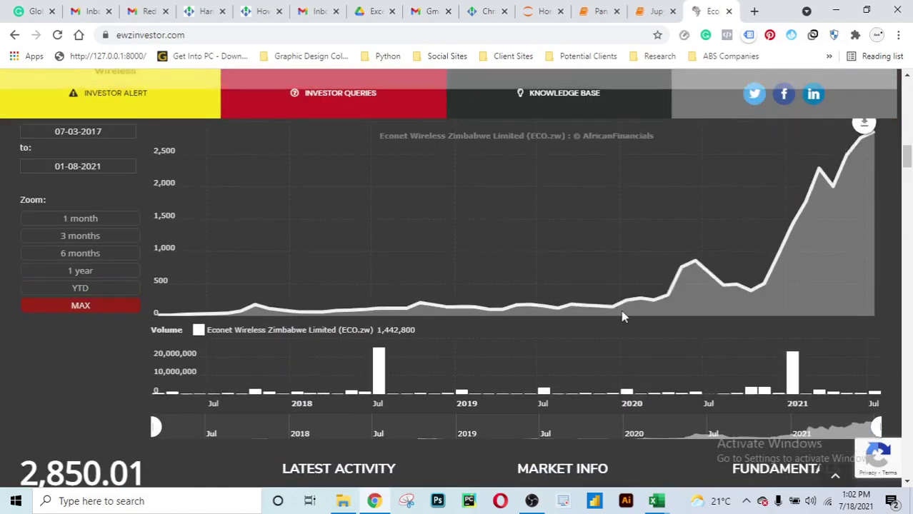
pyautogui.scroll(2, 622, 317)
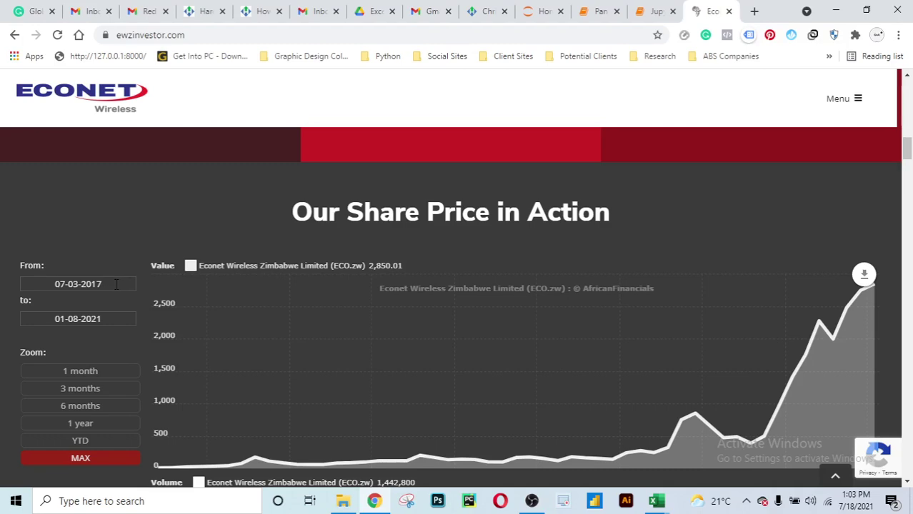
pyautogui.scroll(-1, 589, 243)
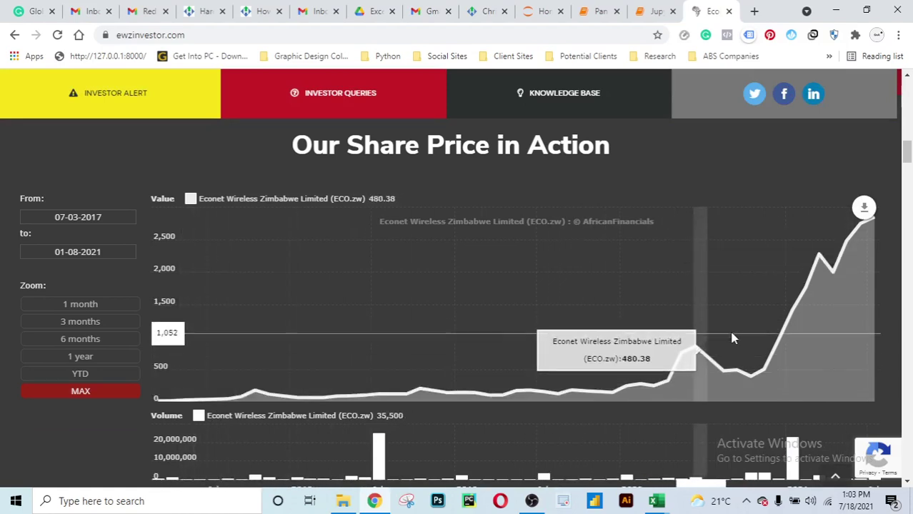
# Review the latest activity, market info and fundamentals figures, plus the Company Information and Top 5 Shareholders tables.
pyautogui.scroll(-5, 730, 335)
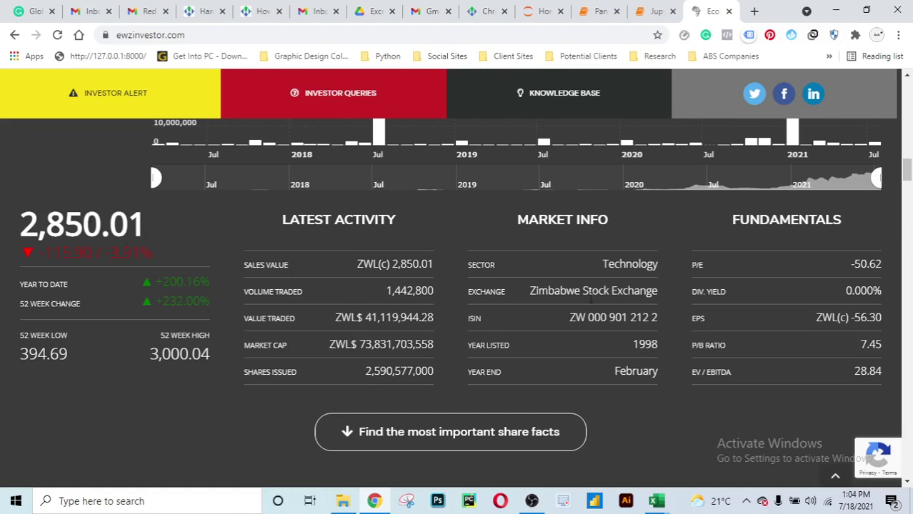
pyautogui.scroll(-5, 771, 315)
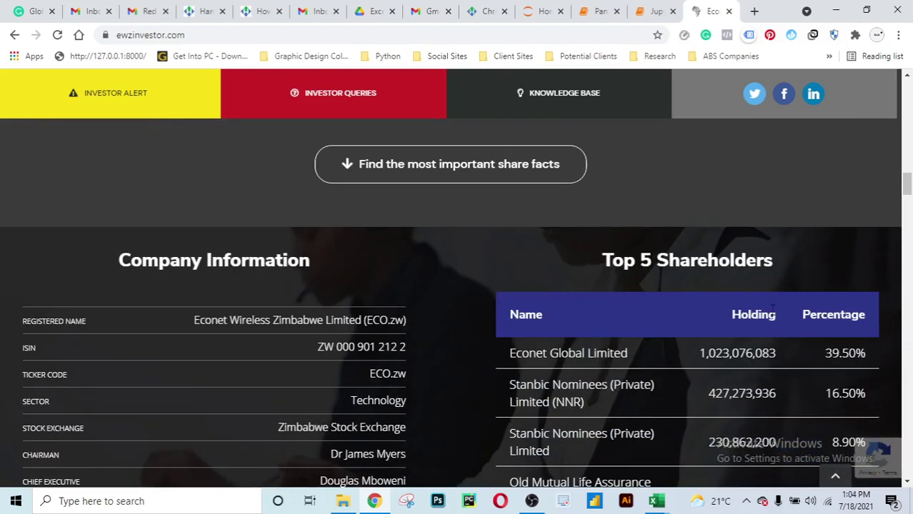
pyautogui.scroll(-1, 335, 286)
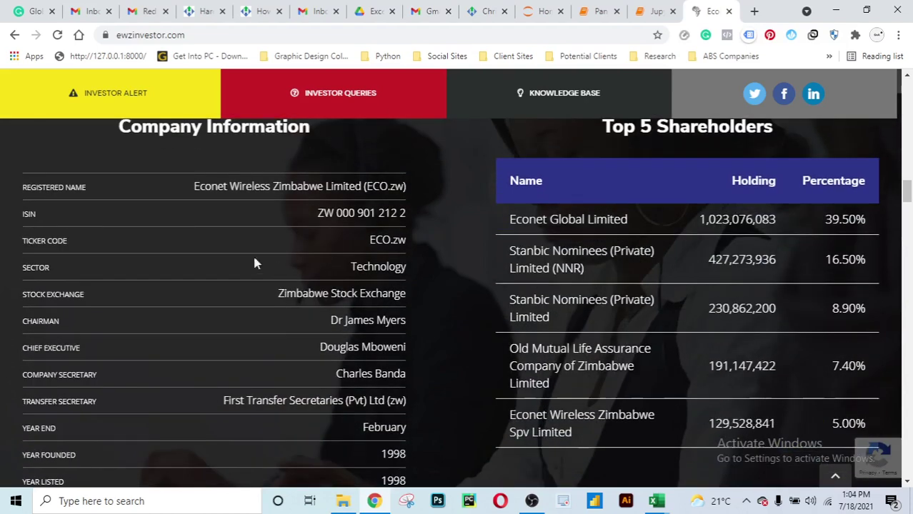
pyautogui.scroll(-1, 145, 301)
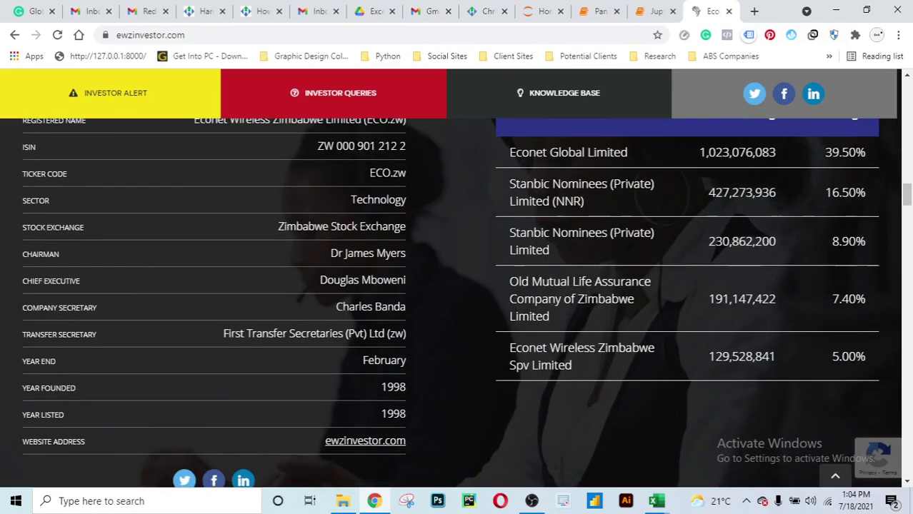
pyautogui.scroll(2, 755, 247)
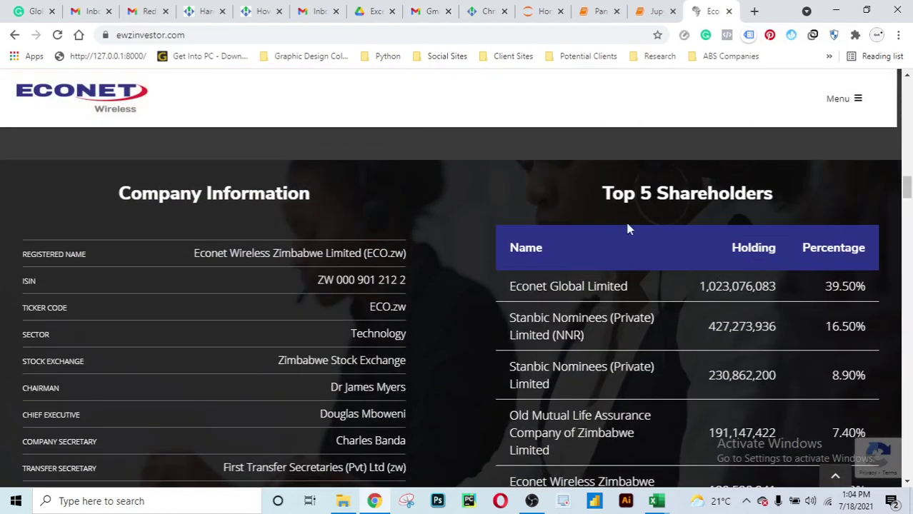
# Look through the News articles and the Events Calendar on the investor site.
pyautogui.scroll(-8, 633, 239)
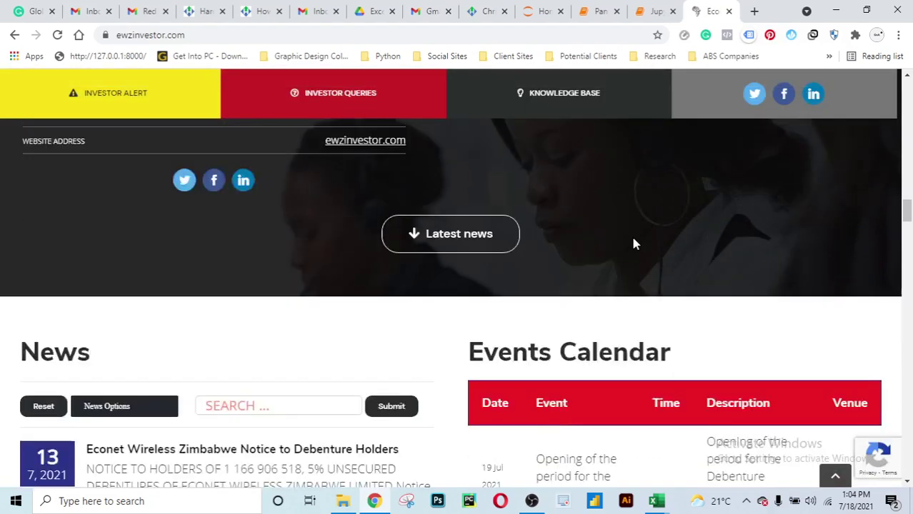
pyautogui.scroll(-3, 500, 248)
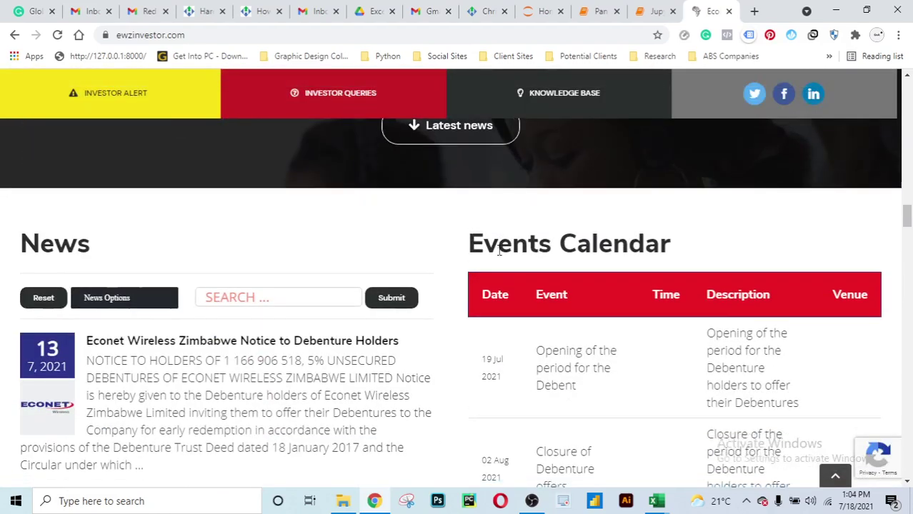
pyautogui.scroll(-6, 500, 249)
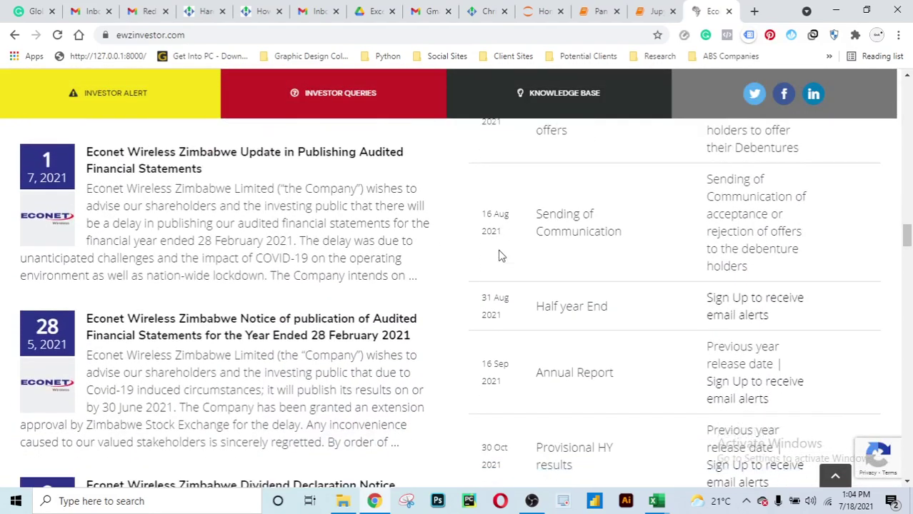
pyautogui.scroll(-8, 499, 256)
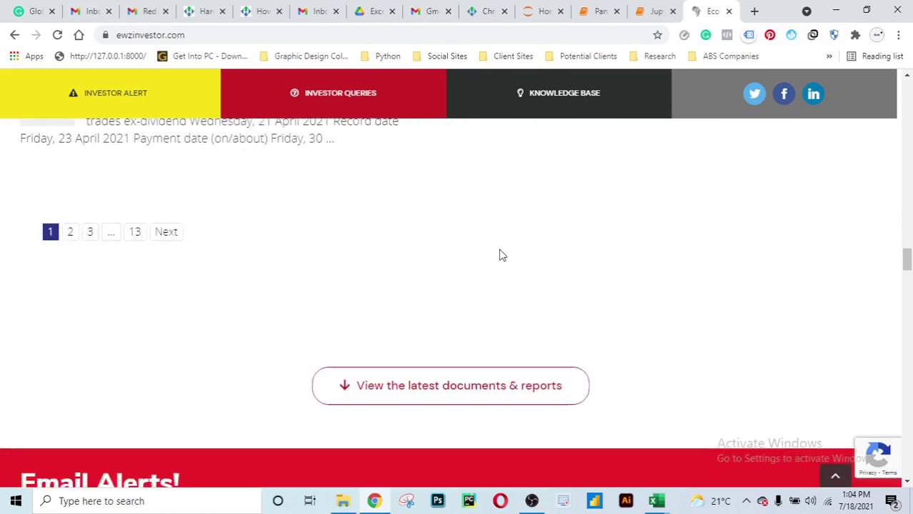
# Look over the Documents and Reports section, covering its annual, interim and abridged reports and the file downloads option.
pyautogui.scroll(-2, 500, 256)
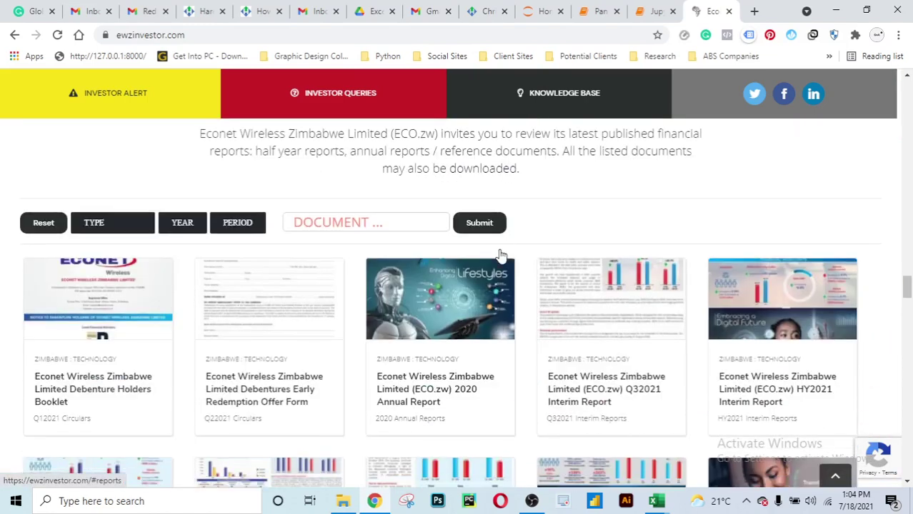
pyautogui.scroll(1, 499, 250)
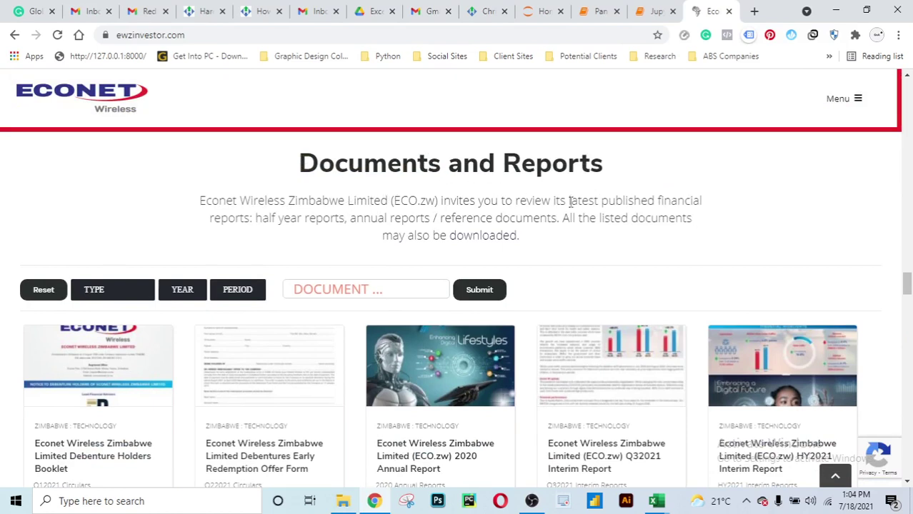
pyautogui.scroll(-2, 478, 292)
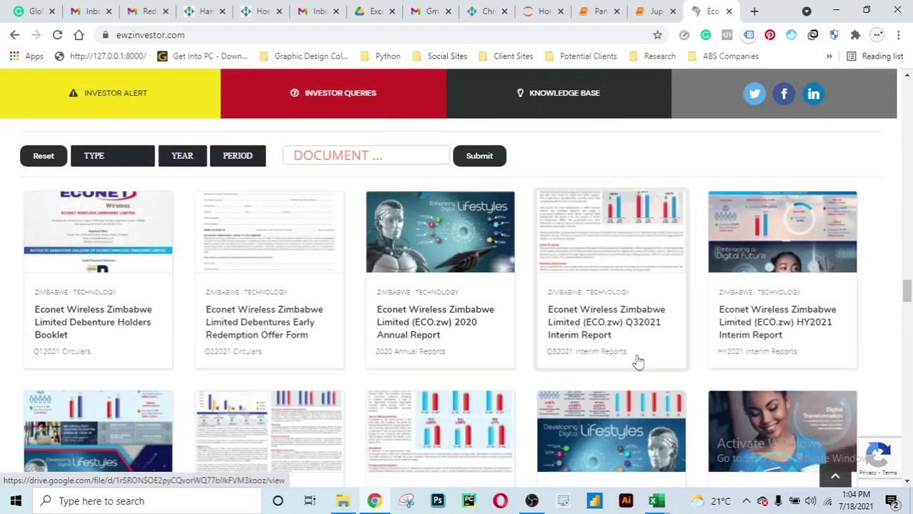
pyautogui.scroll(-4, 638, 362)
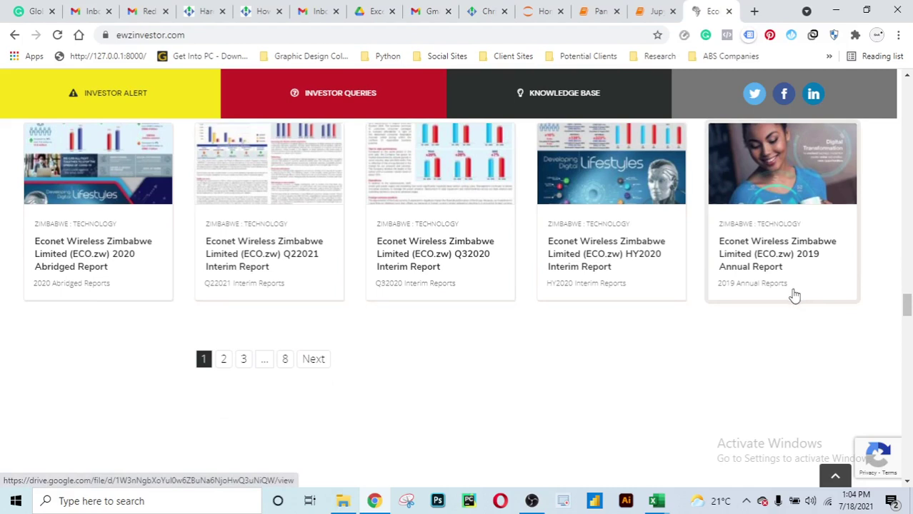
pyautogui.scroll(1, 790, 297)
pyautogui.scroll(-3, 790, 299)
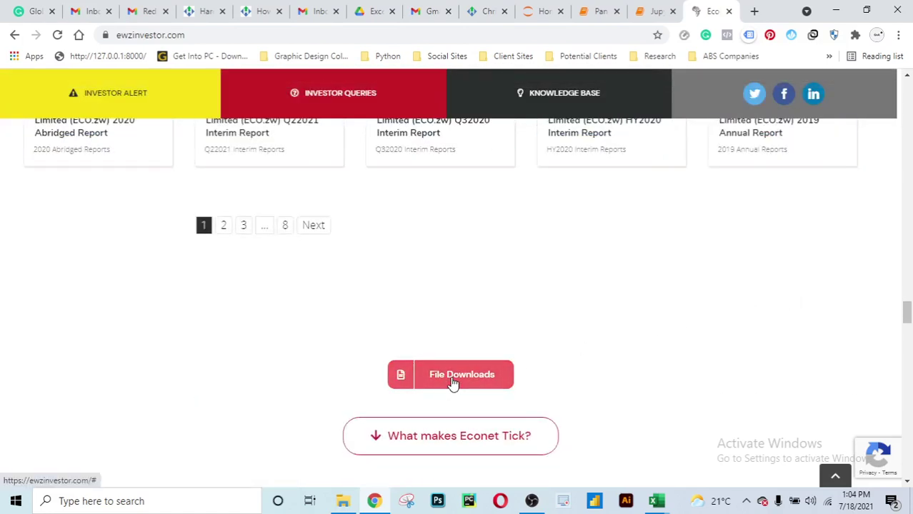
pyautogui.scroll(-1, 625, 340)
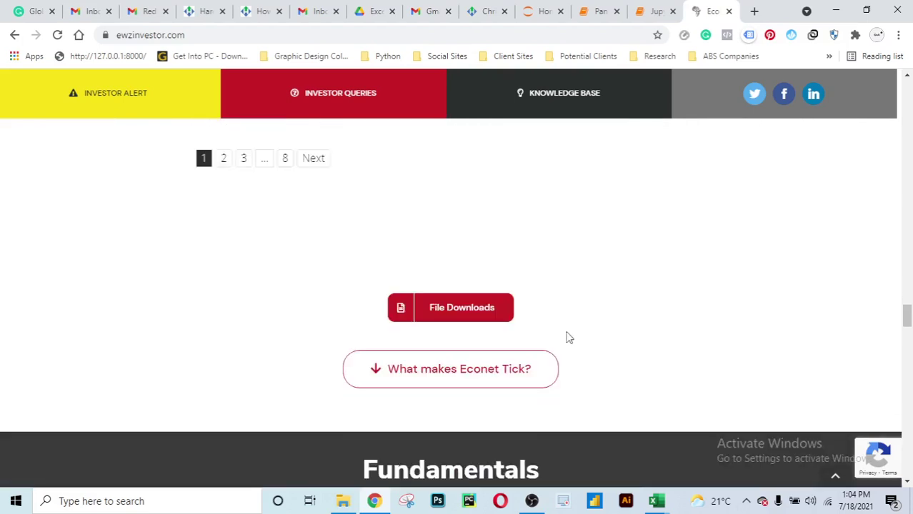
# Open File Downloads, view the PDFs in the Annual Reports folder, and close the file list.
pyautogui.click(455, 309)
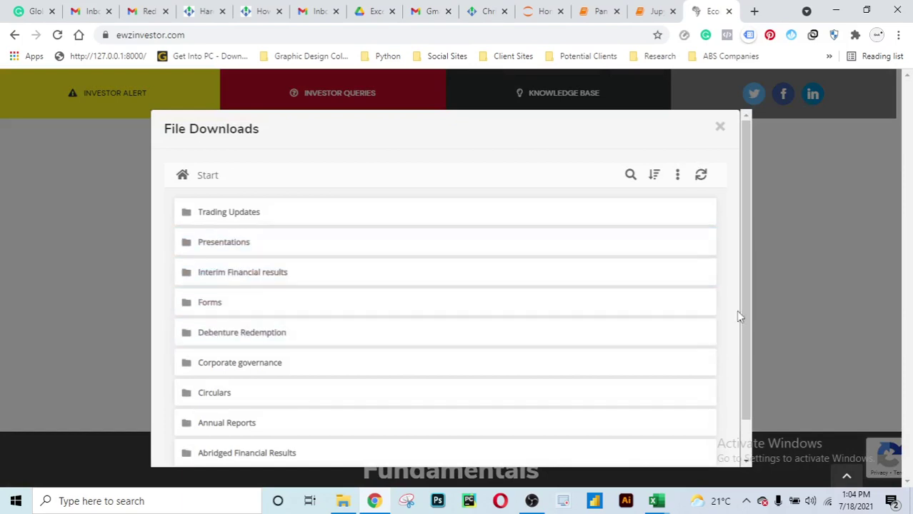
pyautogui.scroll(-1, 552, 345)
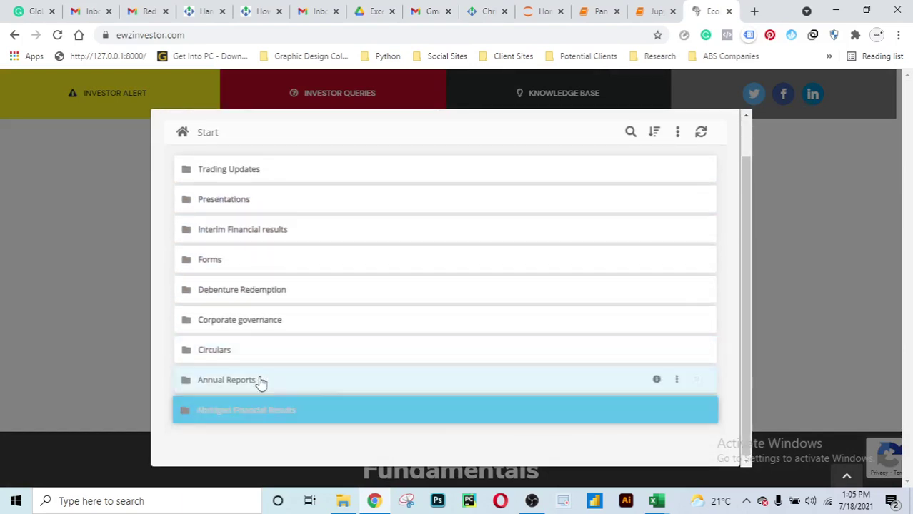
pyautogui.click(440, 383)
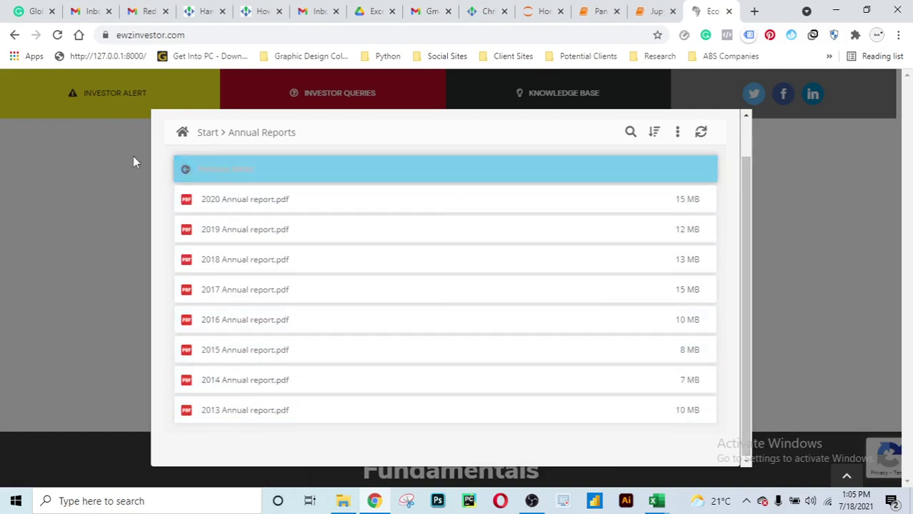
pyautogui.click(117, 167)
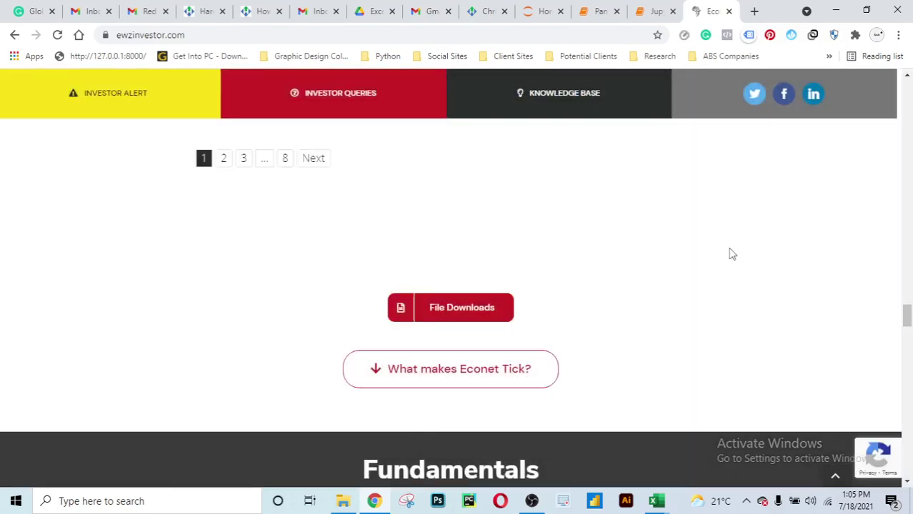
# Examine the Statement of Income and Statement of Financial Position extracts in the Fundamentals section of the investor site.
pyautogui.scroll(-2, 731, 254)
pyautogui.scroll(-3, 732, 254)
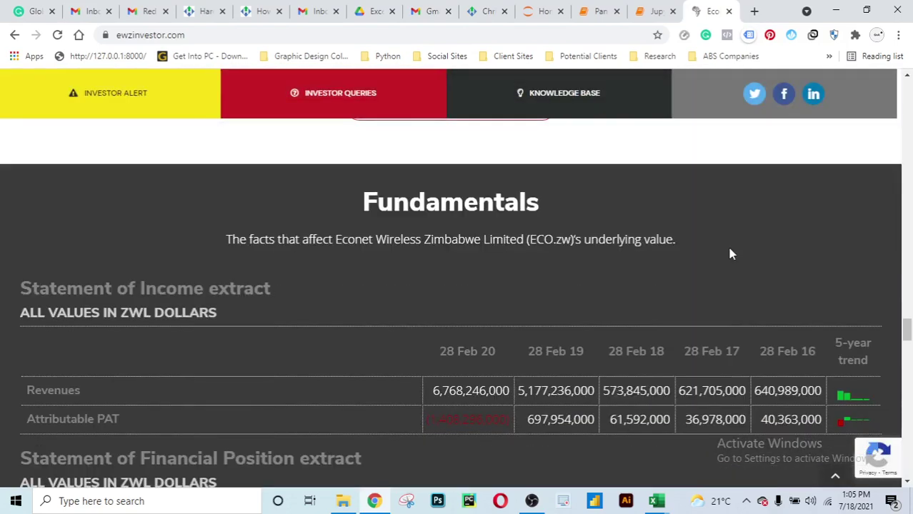
pyautogui.scroll(1, 502, 214)
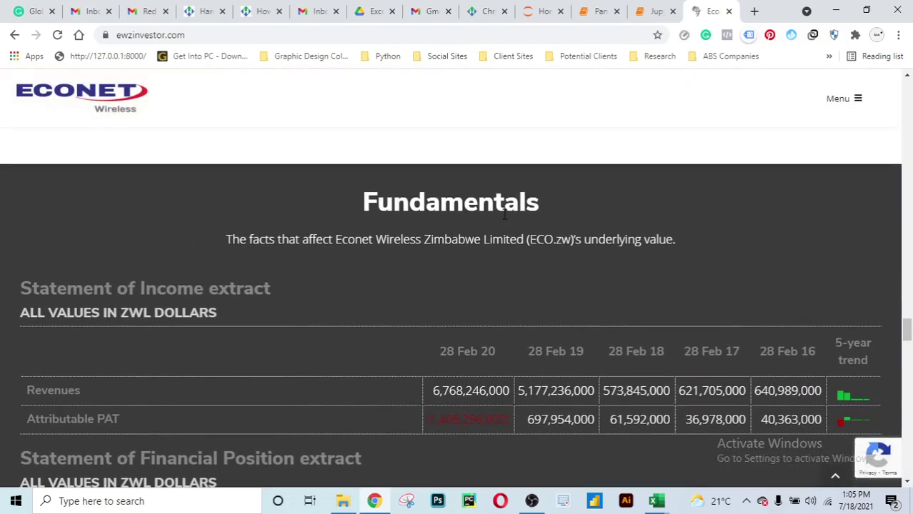
pyautogui.scroll(-1, 504, 214)
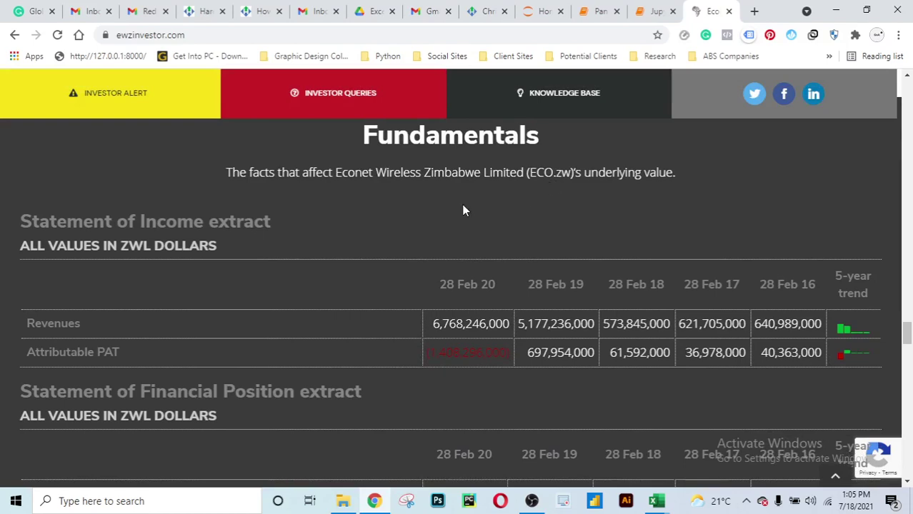
pyautogui.scroll(-1, 407, 207)
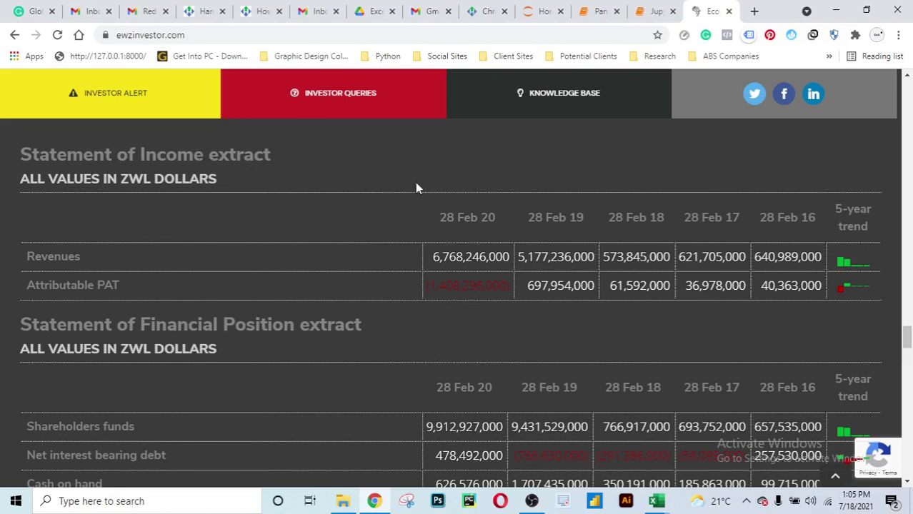
pyautogui.scroll(-1, 143, 299)
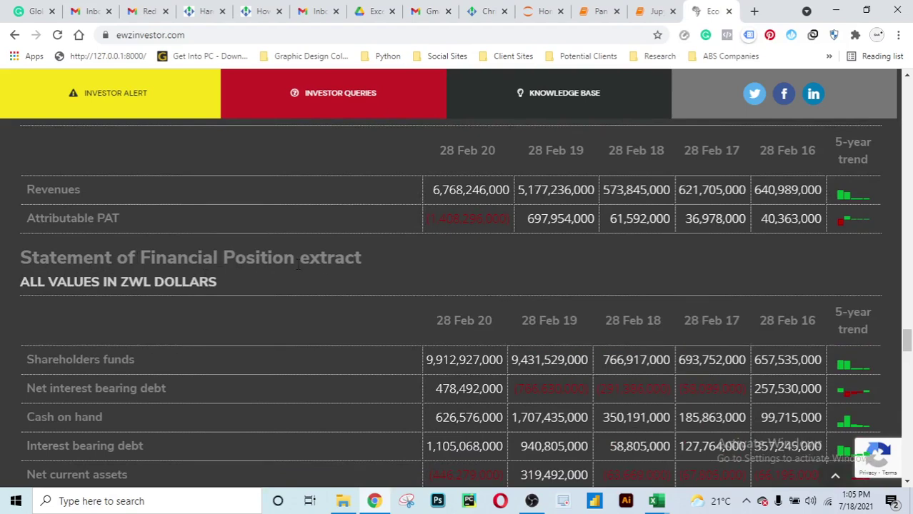
pyautogui.scroll(-5, 497, 270)
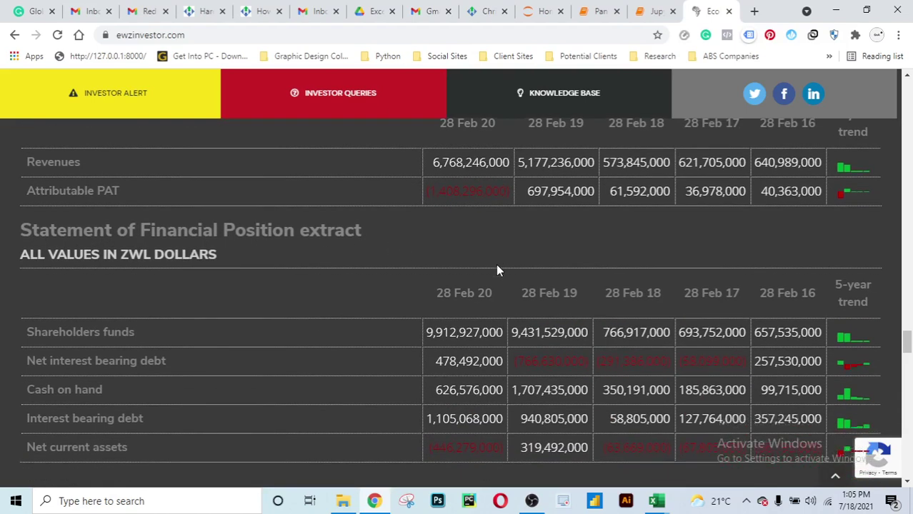
# Look over the Corporate Governance section, the Board of Directors listing and the company contact details further down the page.
pyautogui.scroll(-1, 498, 265)
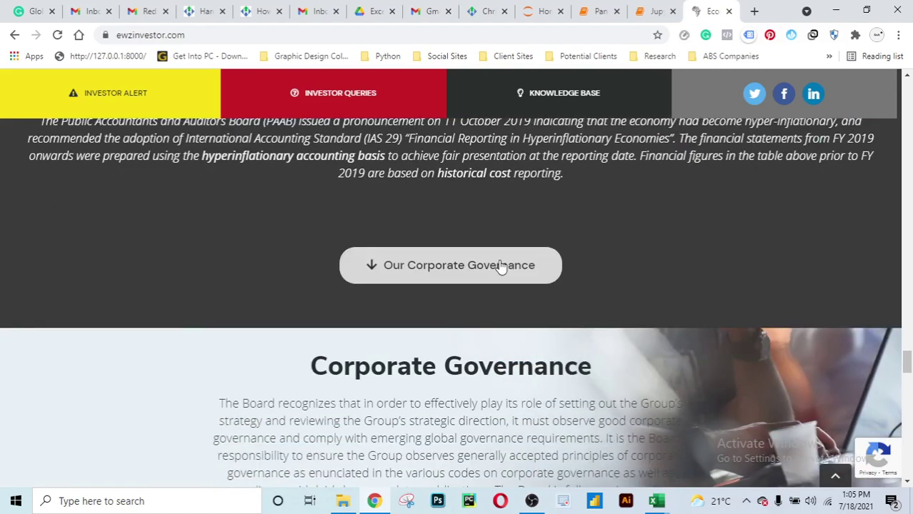
pyautogui.scroll(-8, 539, 283)
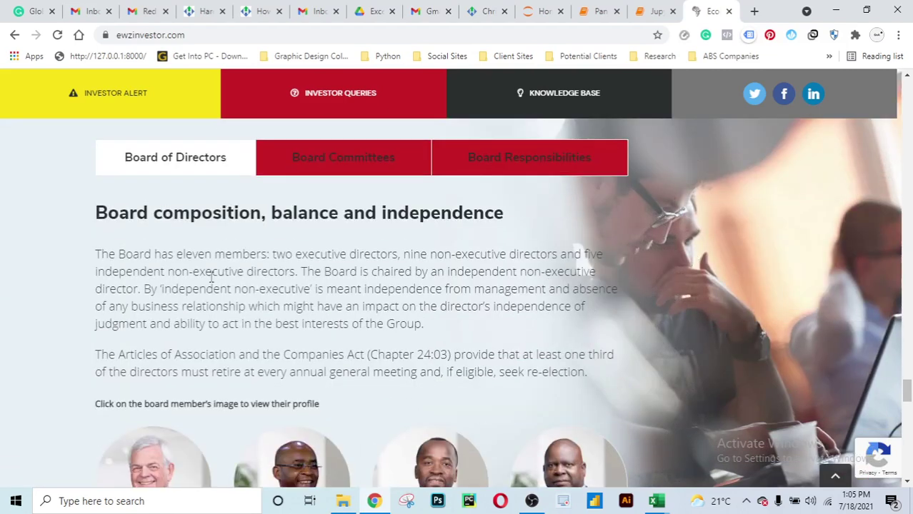
pyautogui.scroll(-13, 366, 266)
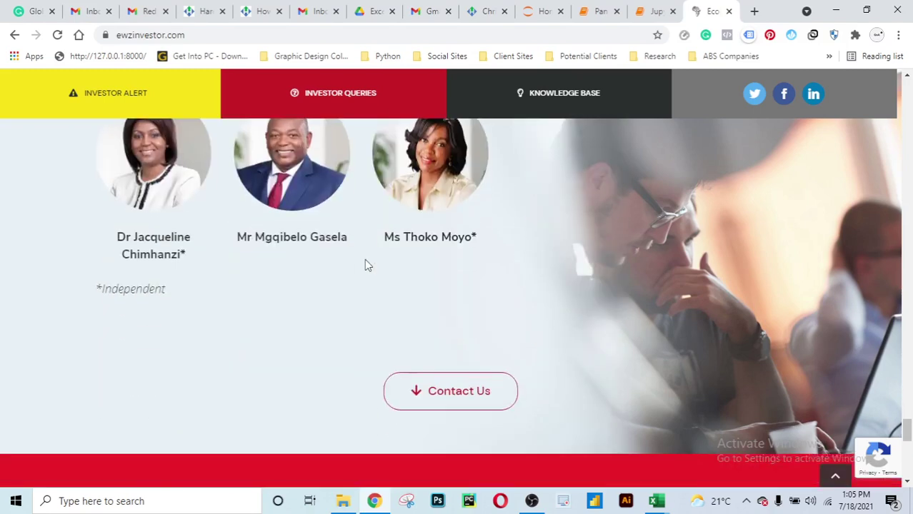
pyautogui.scroll(-3, 364, 265)
pyautogui.scroll(-3, 478, 276)
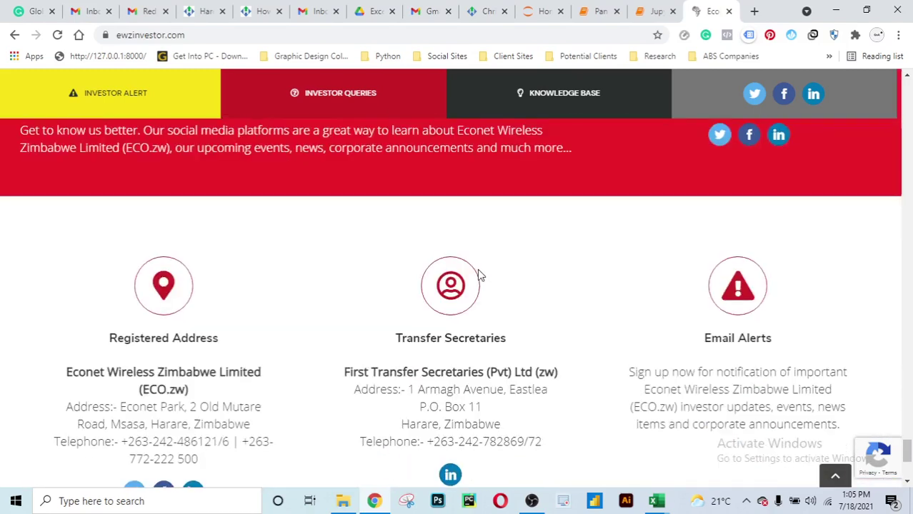
pyautogui.scroll(-2, 532, 273)
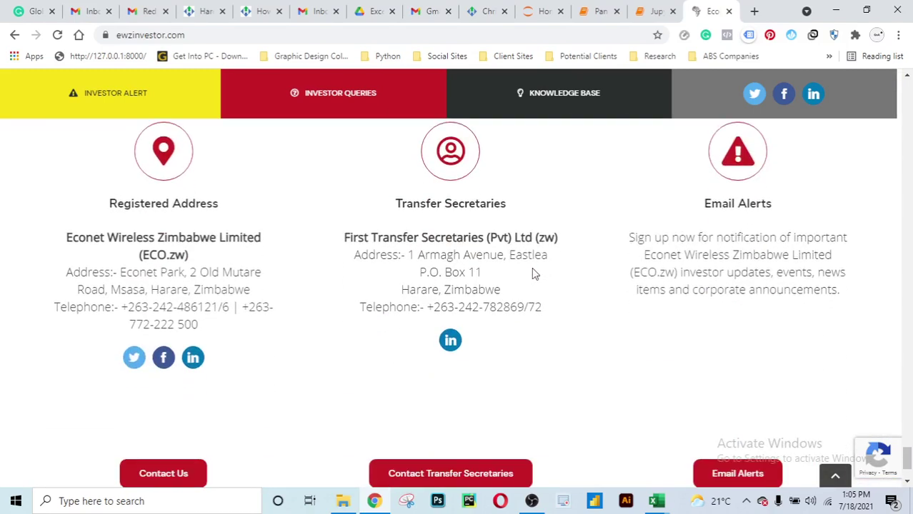
pyautogui.scroll(-1, 715, 285)
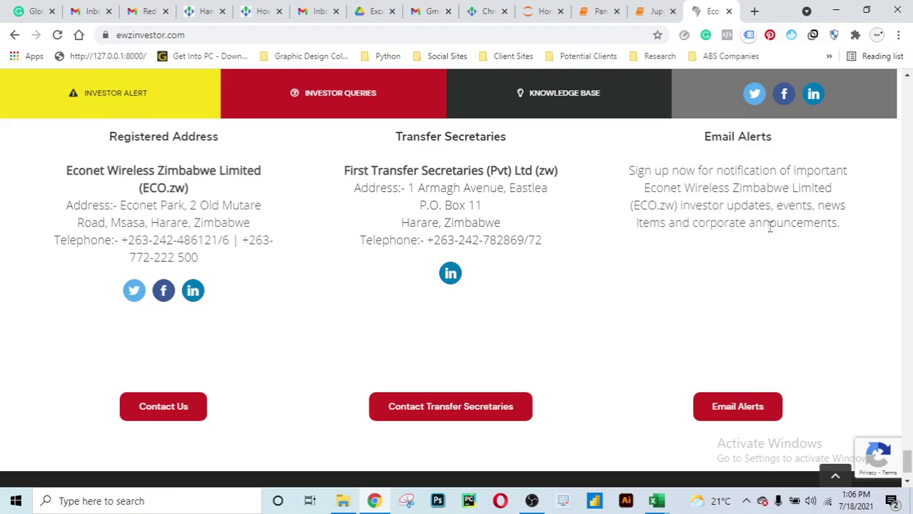
# Go back over the social media, Board of Directors and Corporate Governance sections.
pyautogui.scroll(2, 768, 228)
pyautogui.scroll(2, 770, 234)
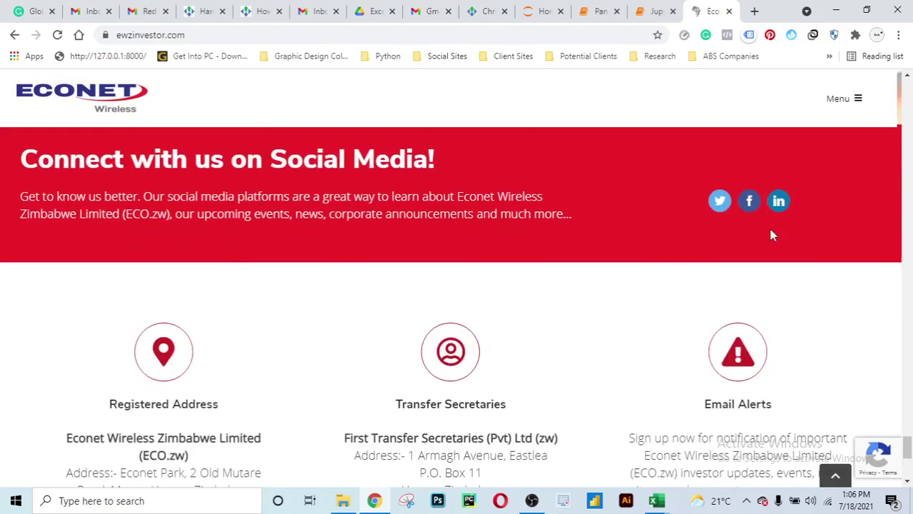
pyautogui.scroll(2, 771, 234)
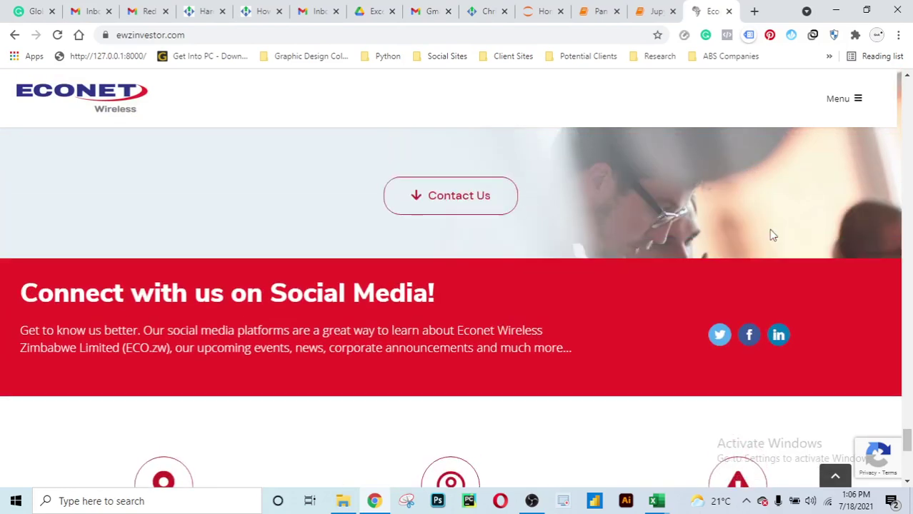
pyautogui.scroll(5, 771, 231)
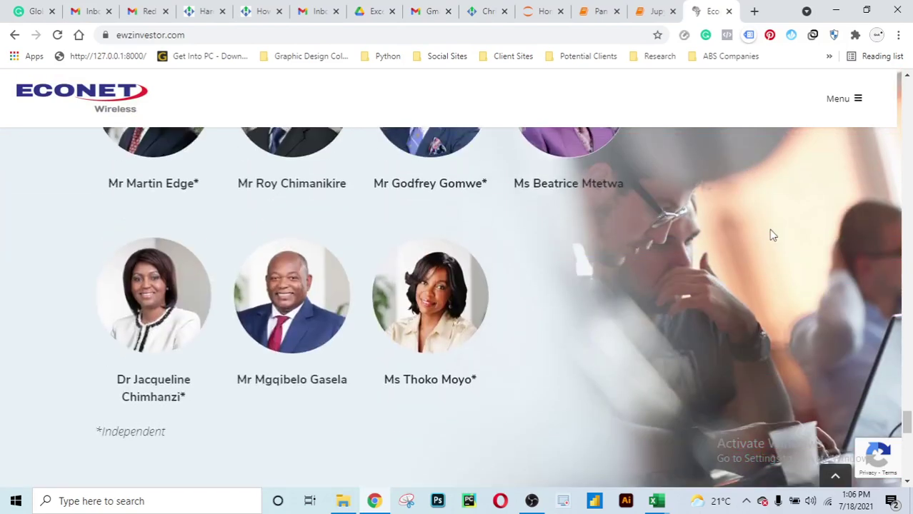
pyautogui.scroll(4, 772, 234)
pyautogui.scroll(5, 770, 235)
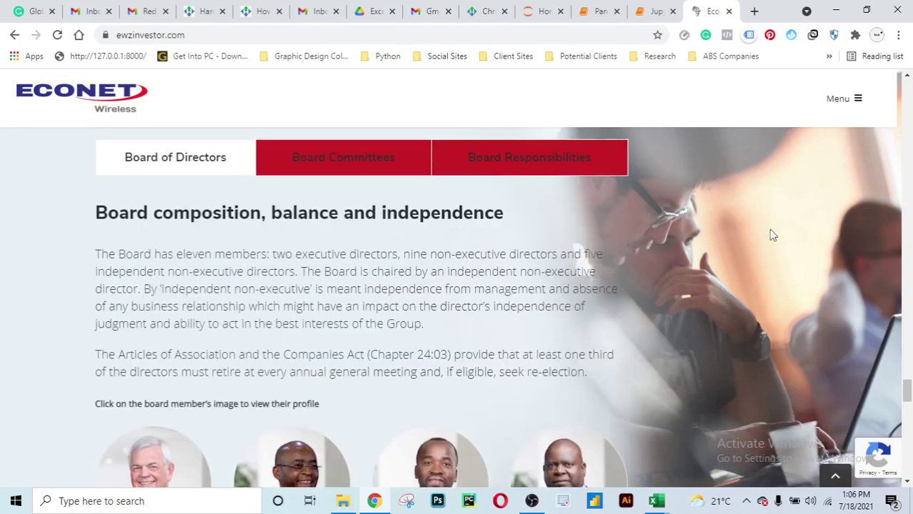
pyautogui.scroll(2, 771, 235)
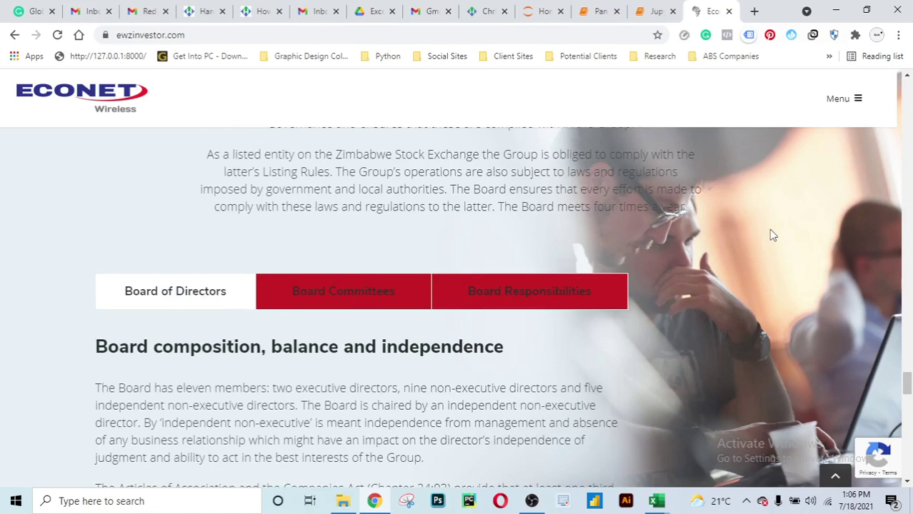
pyautogui.scroll(2, 770, 235)
pyautogui.scroll(4, 771, 235)
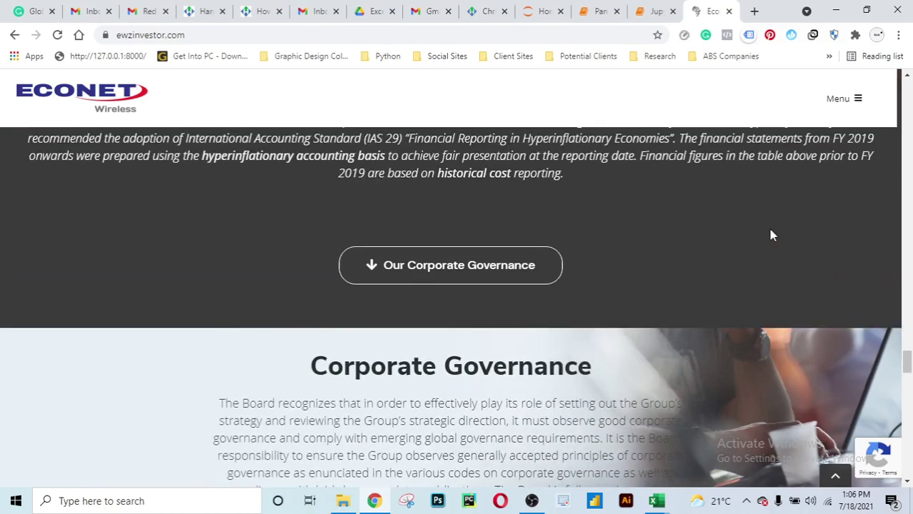
# Revisit the Fundamentals extracts and return to the published financial reports in the Documents and Reports section.
pyautogui.scroll(4, 771, 235)
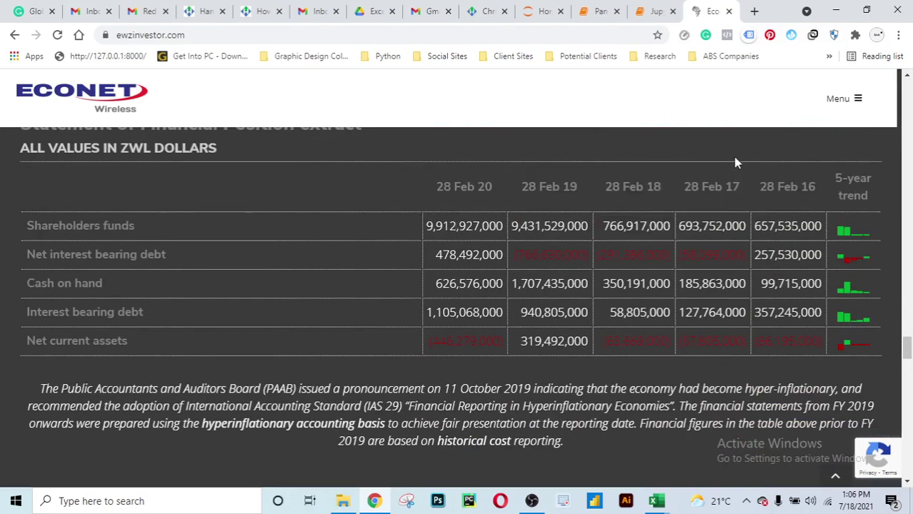
pyautogui.scroll(1, 740, 161)
pyautogui.scroll(4, 739, 161)
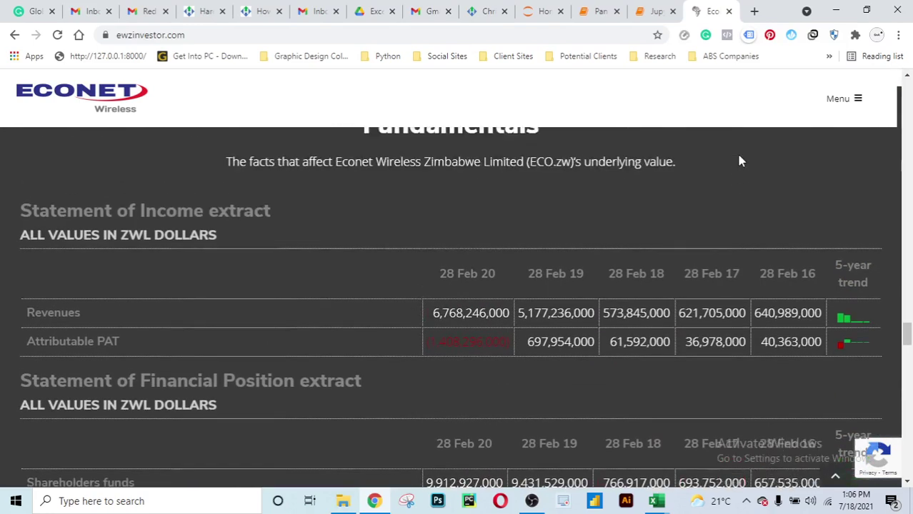
pyautogui.scroll(3, 740, 161)
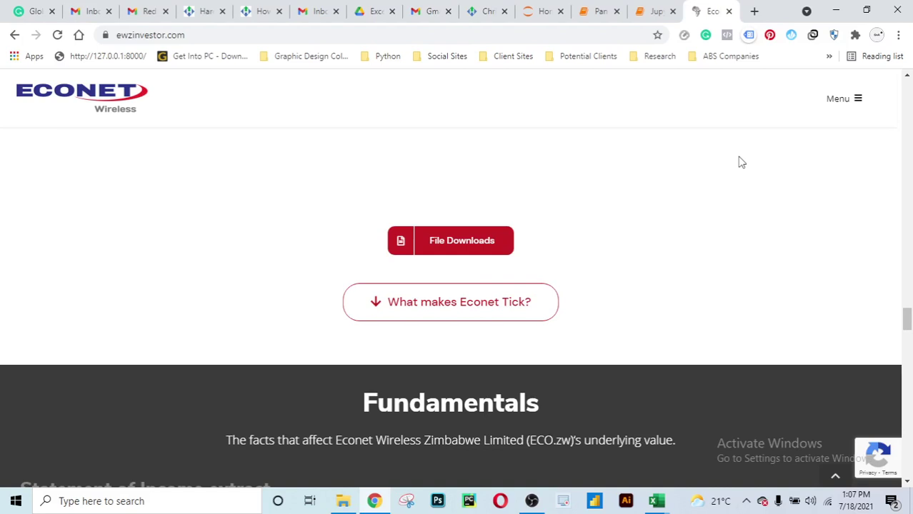
pyautogui.scroll(3, 735, 166)
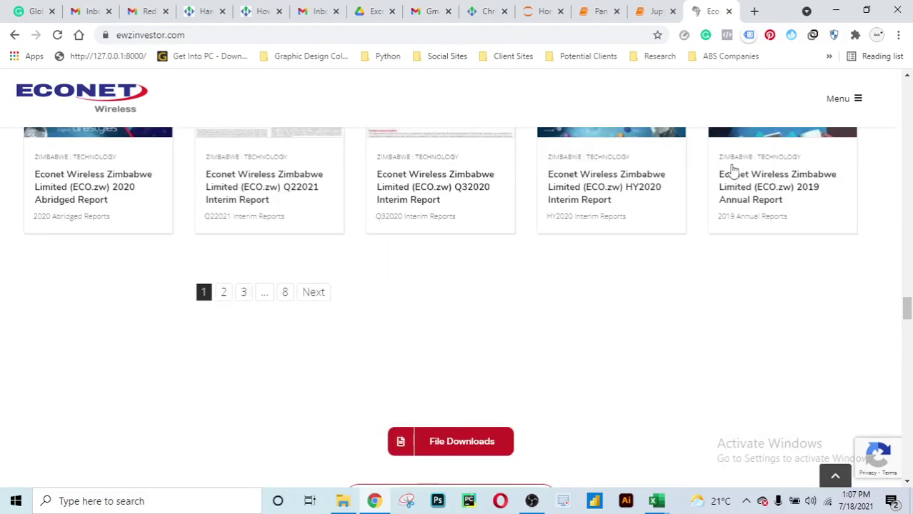
pyautogui.scroll(3, 546, 254)
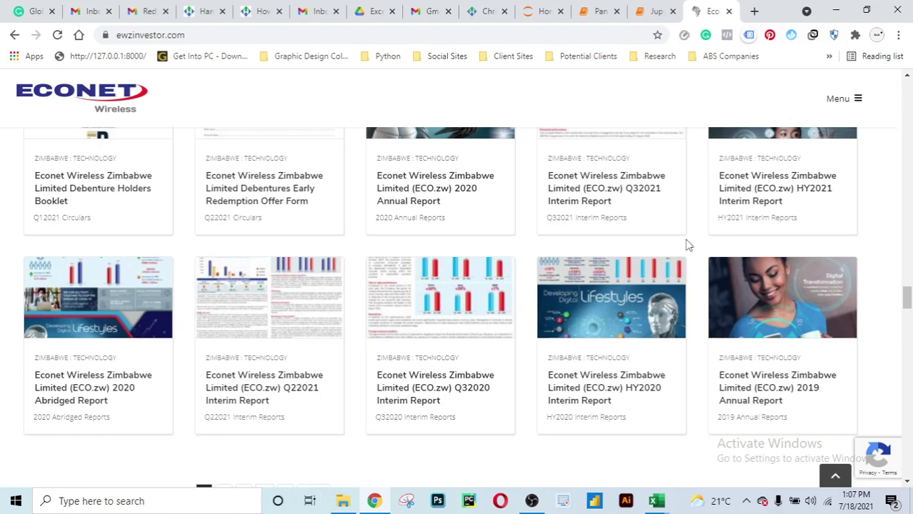
pyautogui.scroll(3, 687, 245)
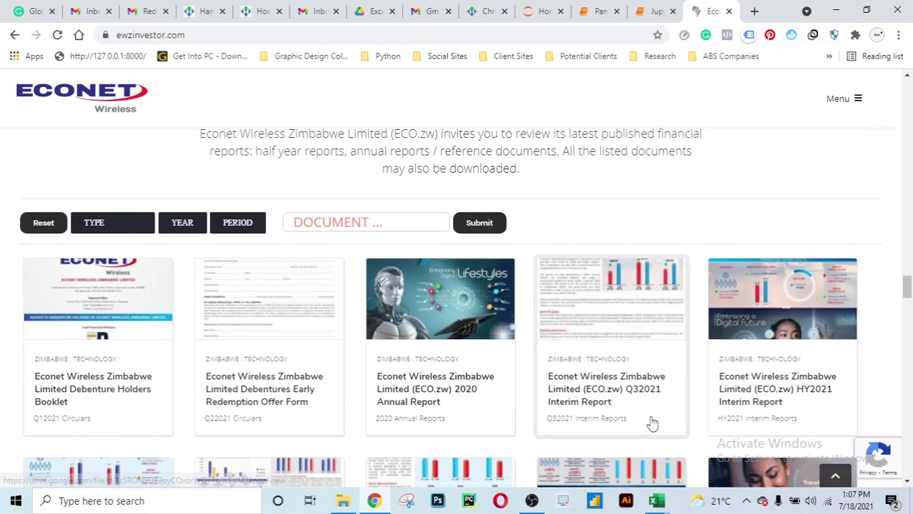
# Switch to the readingacompaniesfundamentals.xlsx workbook in Excel and review the Activity and Fundamentals figures.
pyautogui.moveTo(658, 502)
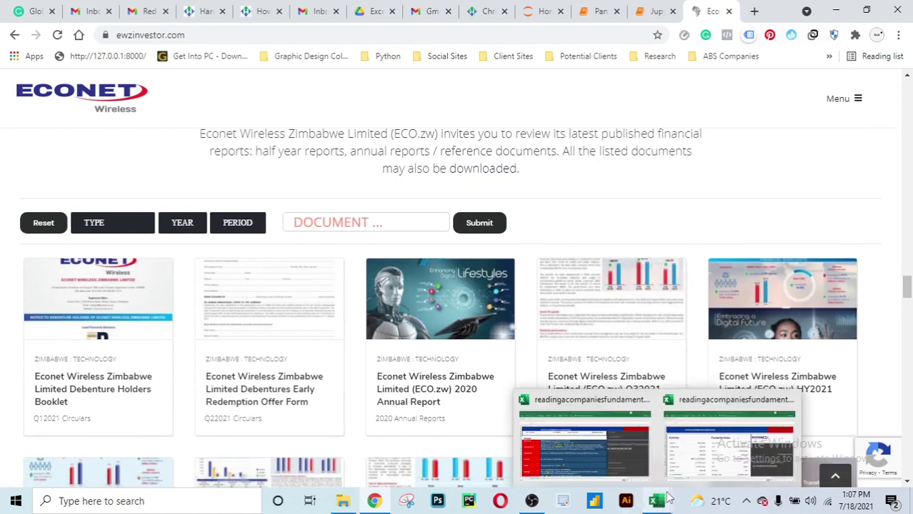
pyautogui.click(682, 434)
pyautogui.scroll(-5, 391, 301)
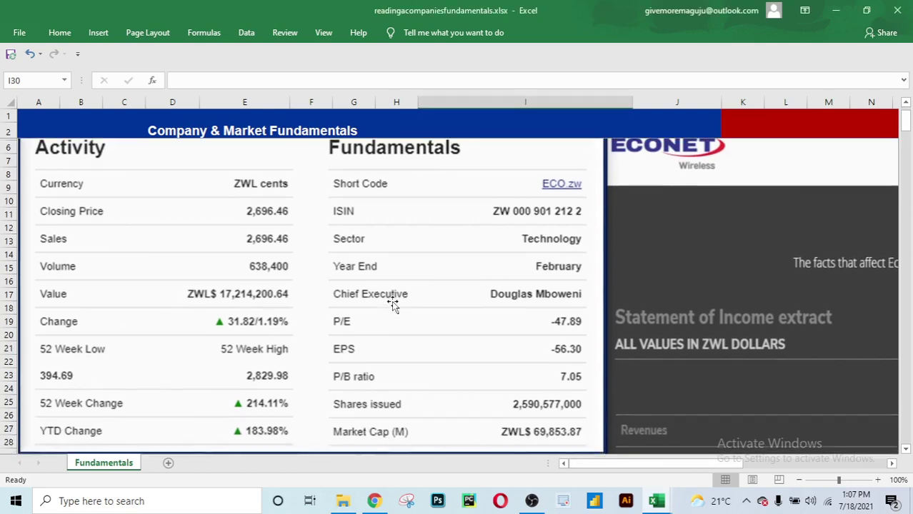
pyautogui.scroll(2, 391, 300)
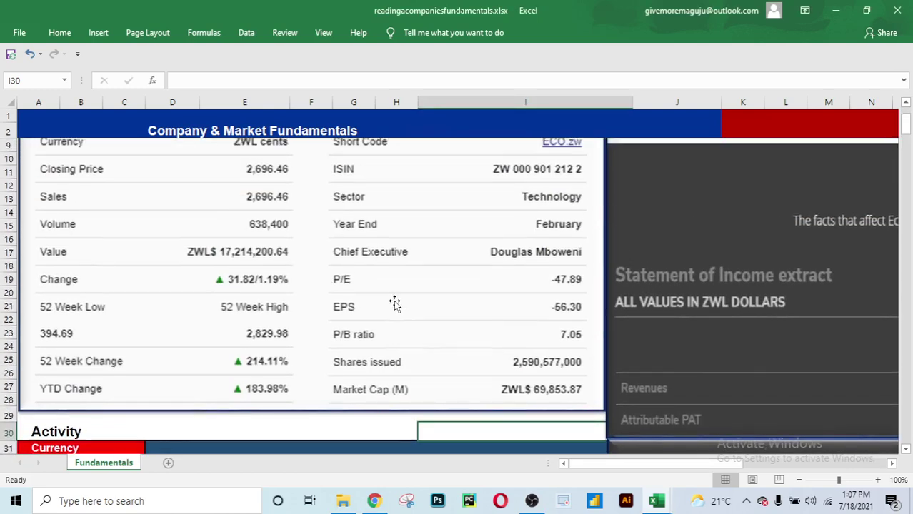
pyautogui.scroll(-1, 393, 301)
pyautogui.scroll(2, 394, 301)
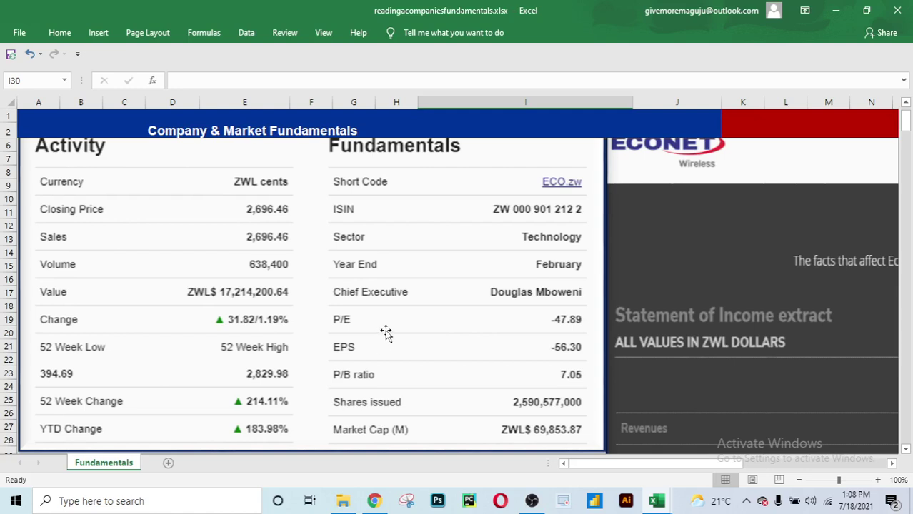
# Examine the P/E, EPS, P/B ratio, shares issued and market cap rows together with the start of the Activity table below.
pyautogui.scroll(-3, 386, 333)
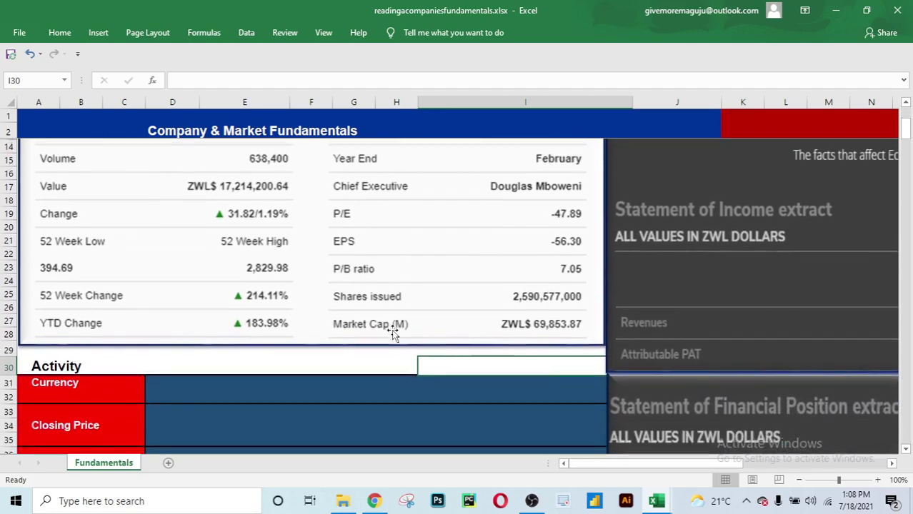
pyautogui.scroll(-1, 393, 333)
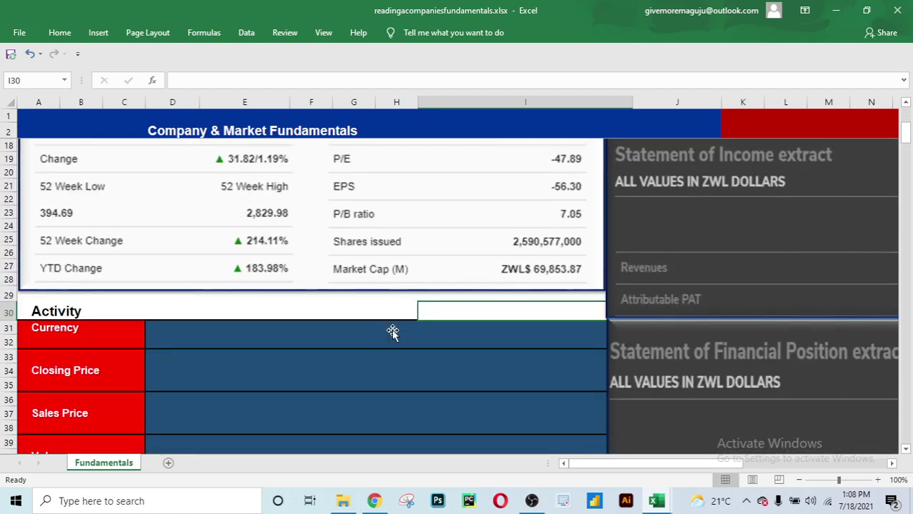
pyautogui.scroll(4, 392, 332)
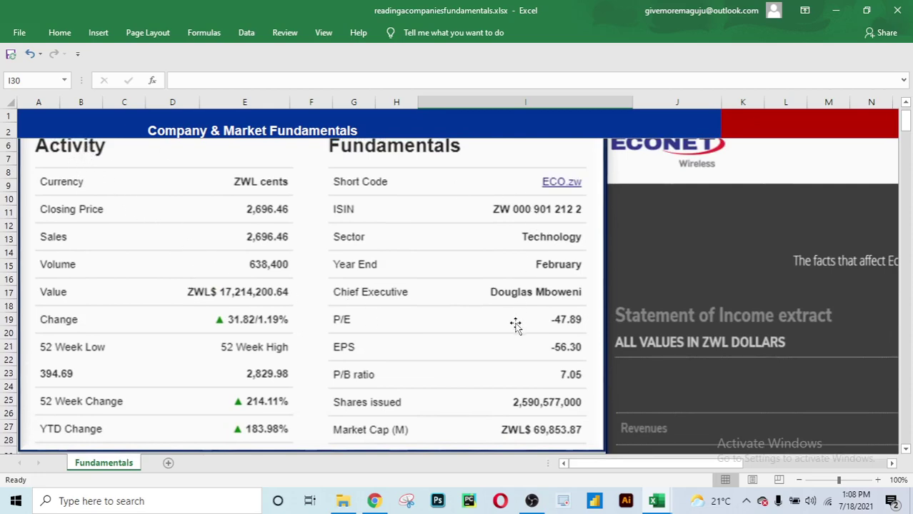
pyautogui.scroll(-3, 427, 357)
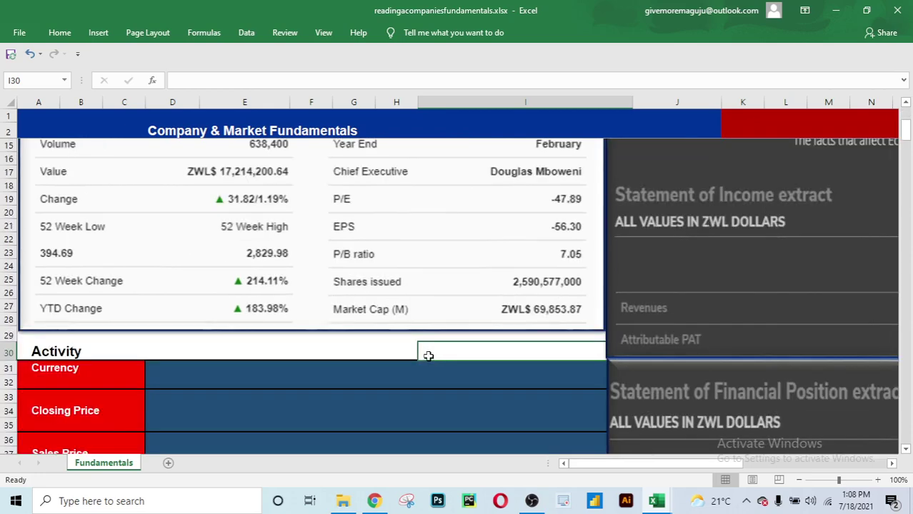
pyautogui.scroll(-1, 428, 357)
pyautogui.scroll(1, 407, 351)
pyautogui.scroll(2, 380, 311)
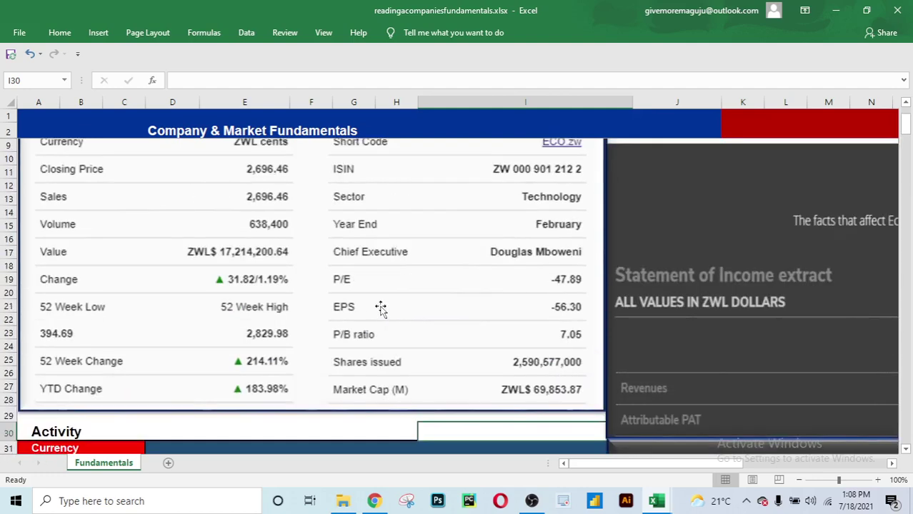
pyautogui.scroll(-3, 380, 307)
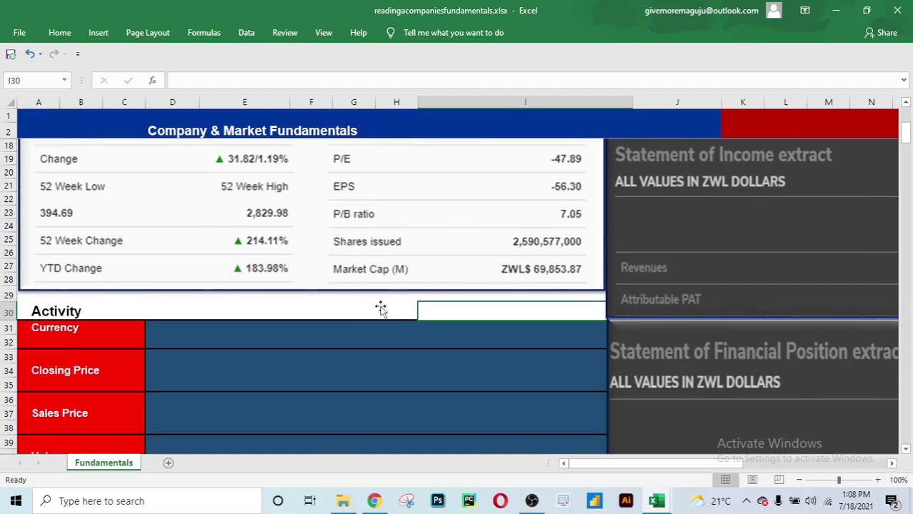
pyautogui.scroll(4, 380, 308)
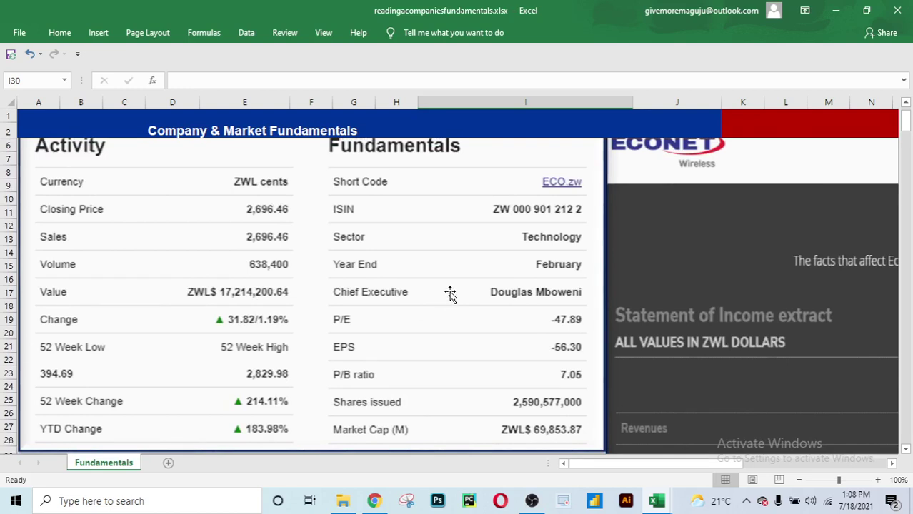
# Examine the Activity and Fundamentals figures from currency to market cap alongside the blank Activity explanation table beneath them.
pyautogui.scroll(1, 447, 297)
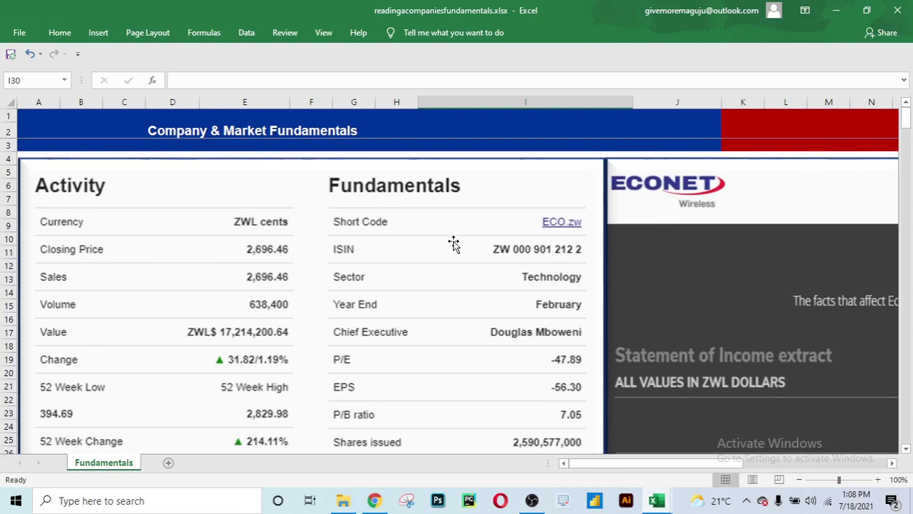
pyautogui.scroll(-1, 453, 244)
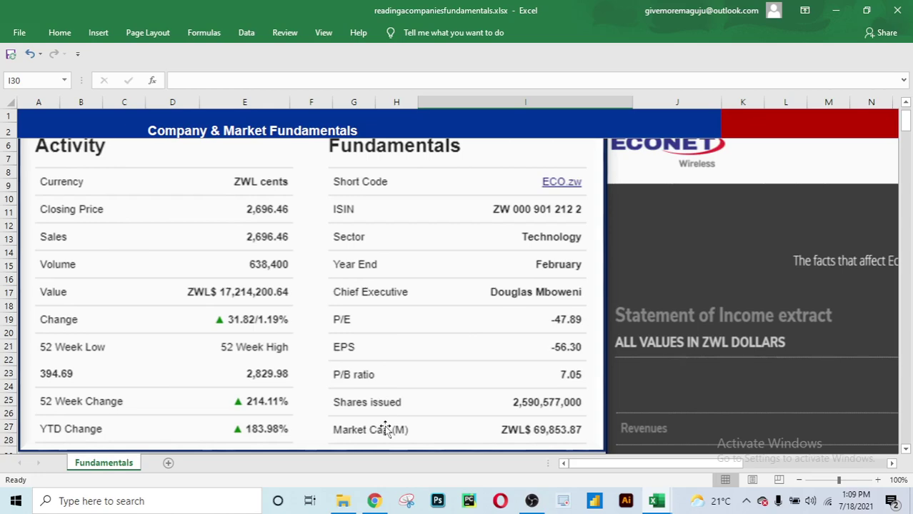
pyautogui.scroll(-5, 401, 424)
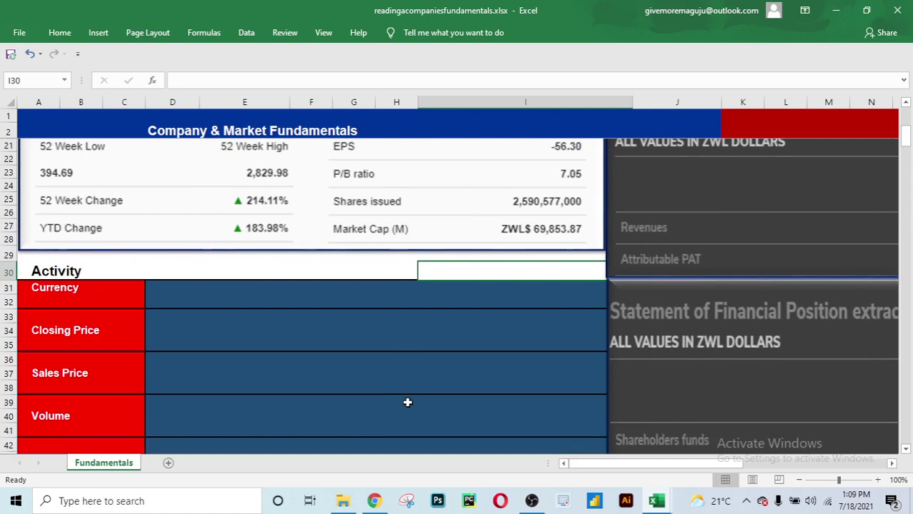
pyautogui.click(408, 297)
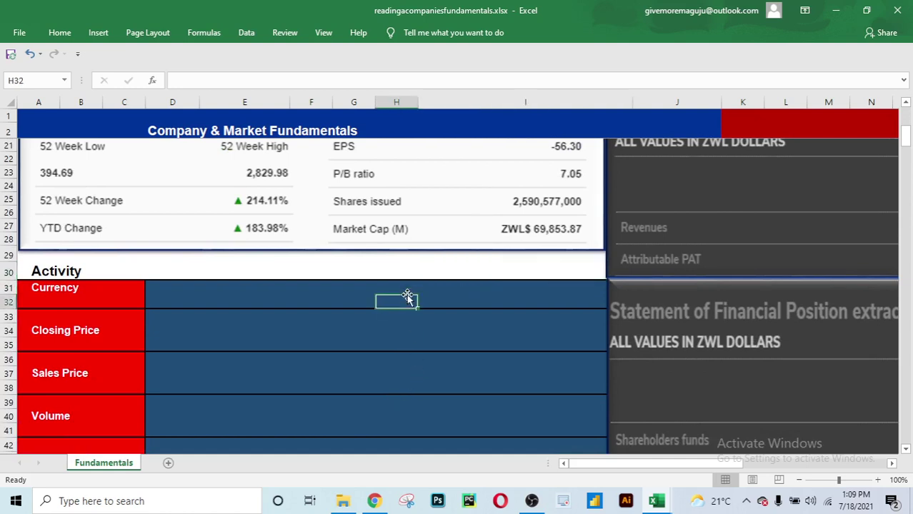
pyautogui.scroll(-1, 387, 312)
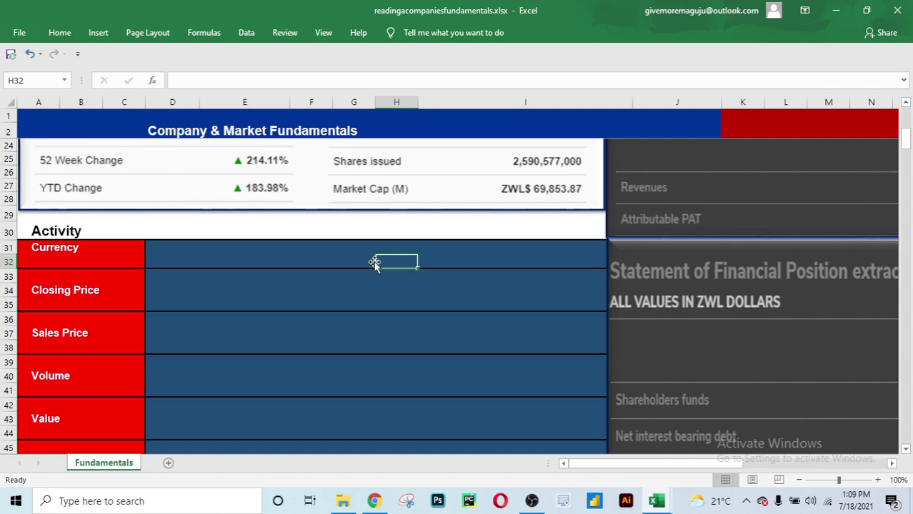
pyautogui.scroll(7, 374, 263)
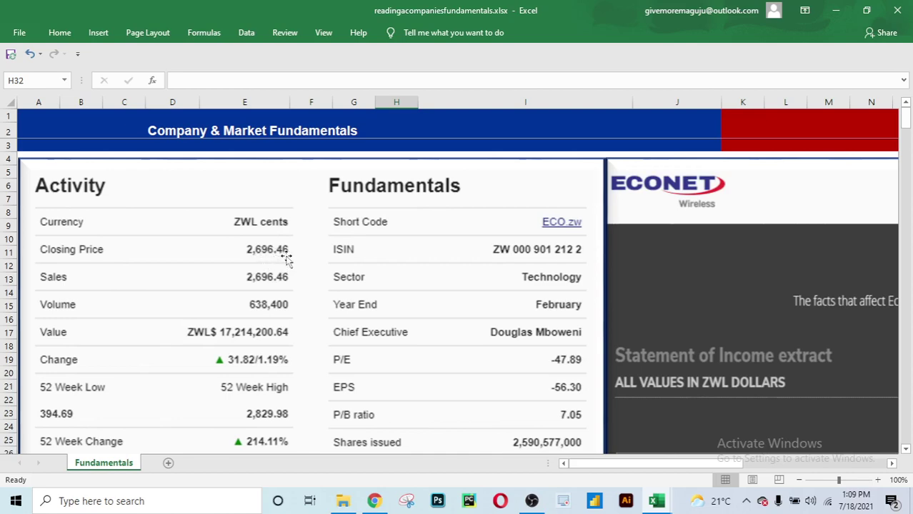
pyautogui.scroll(-2, 301, 270)
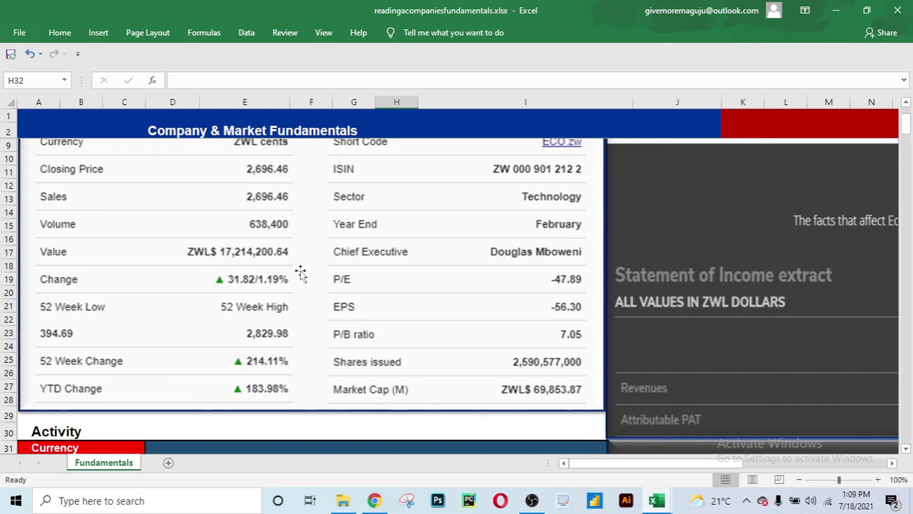
pyautogui.scroll(2, 300, 271)
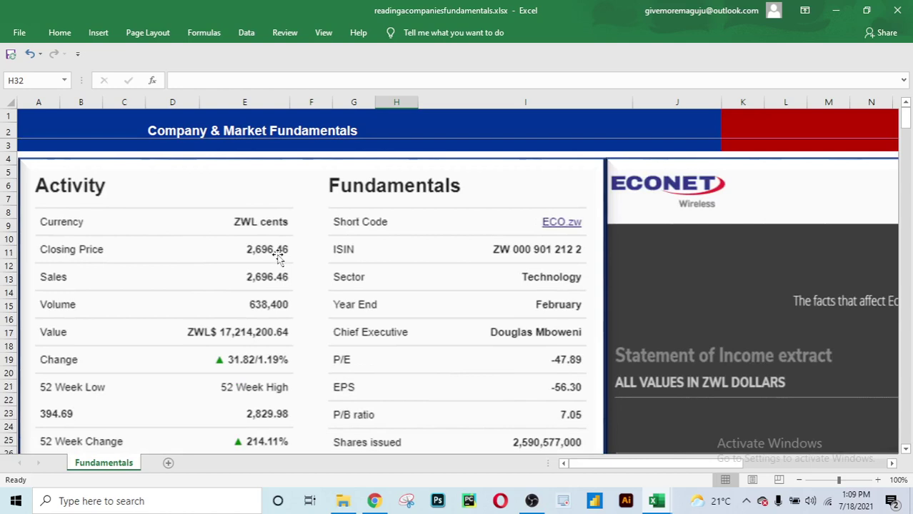
pyautogui.scroll(-3, 278, 257)
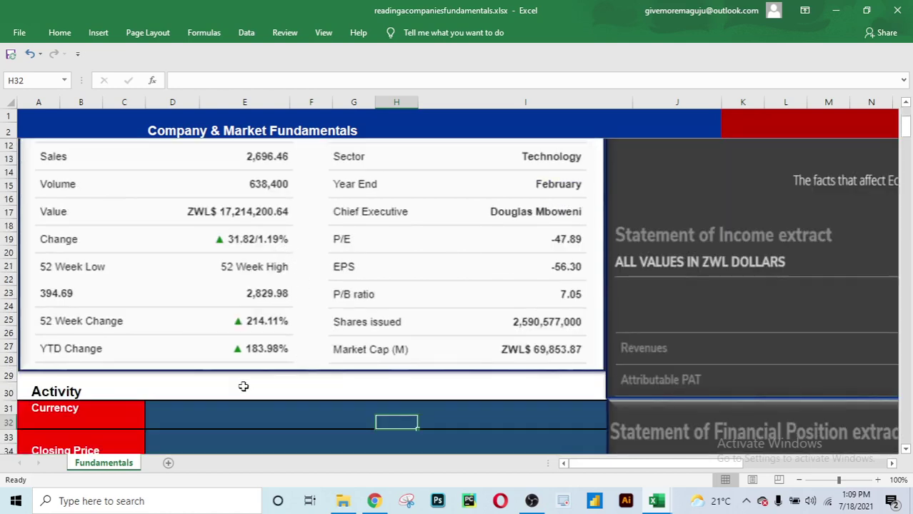
# Enter "Means all figures are denominated in ZWL$" in cell D31 as the first line of the Currency explanation.
pyautogui.click(229, 420)
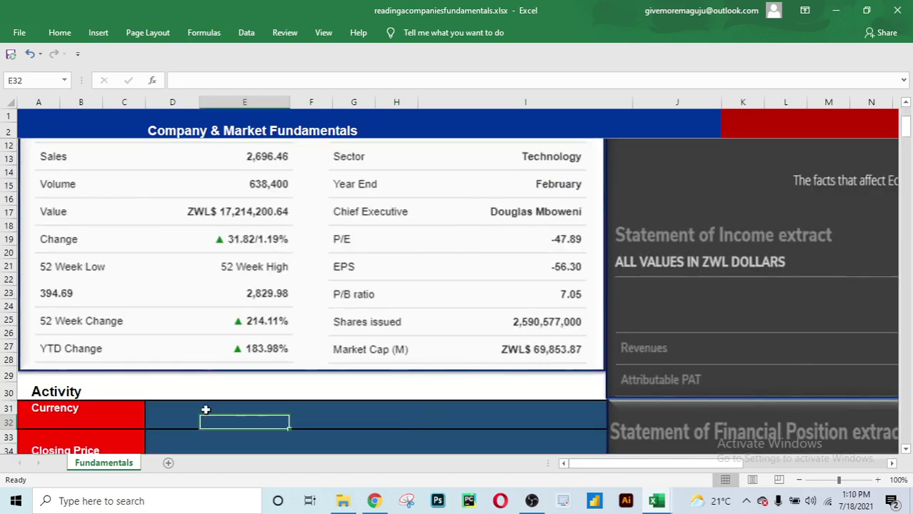
pyautogui.click(205, 408)
pyautogui.scroll(3, 246, 285)
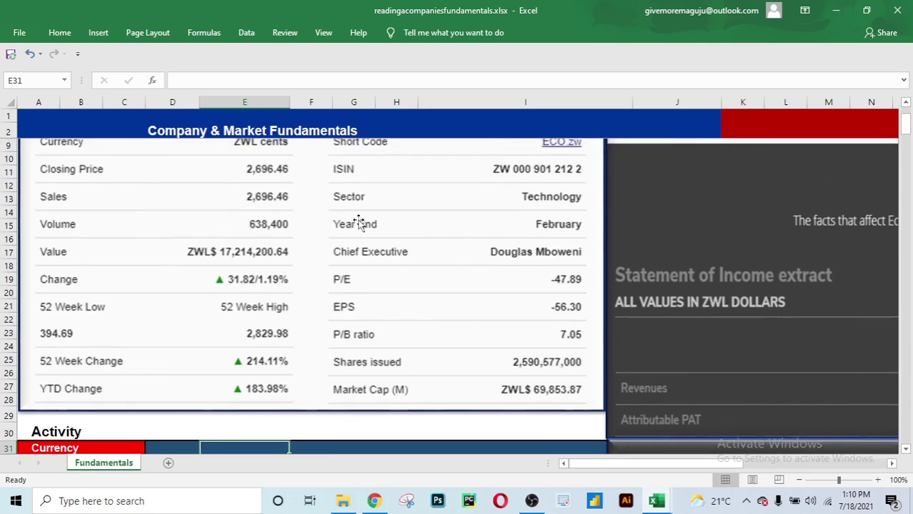
pyautogui.scroll(-3, 280, 318)
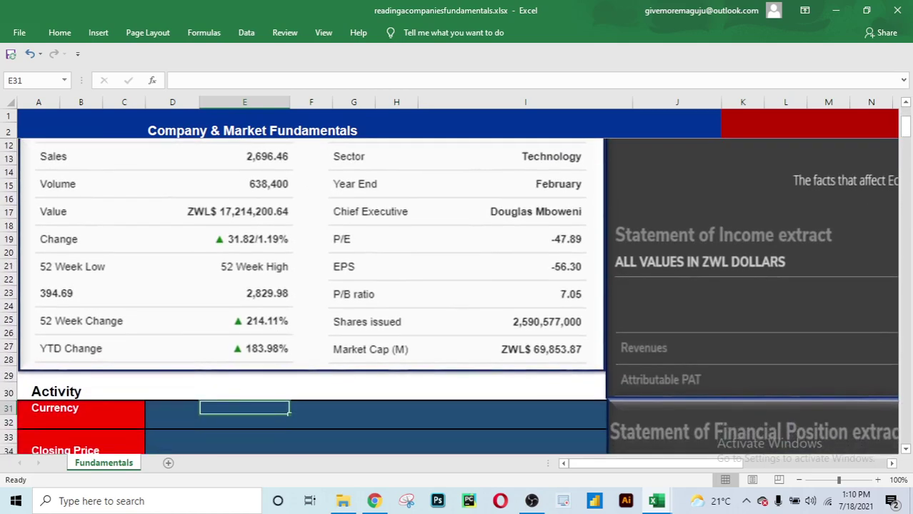
pyautogui.click(177, 409)
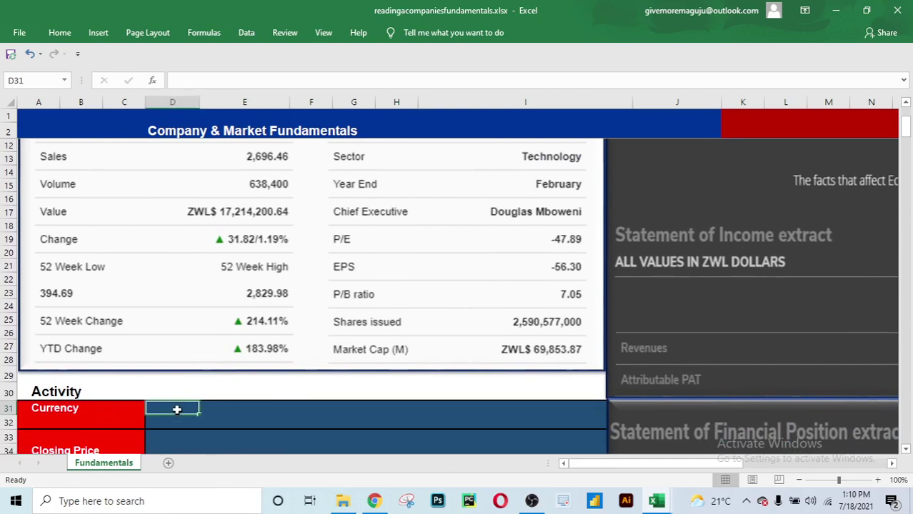
pyautogui.write('Means ')
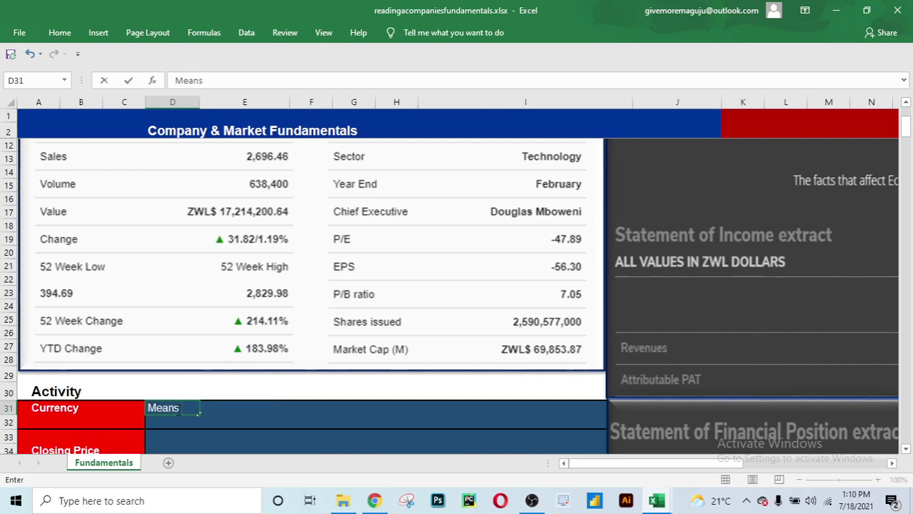
pyautogui.write('all figures')
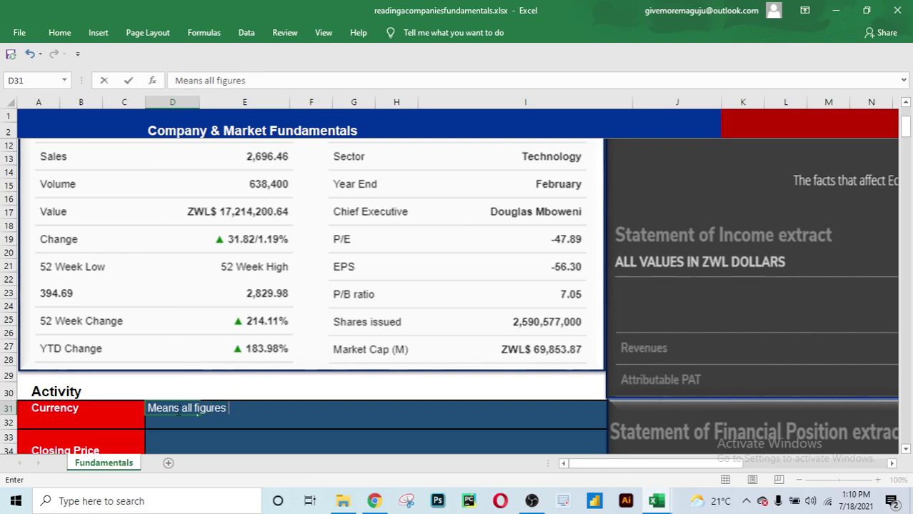
pyautogui.write('are deno')
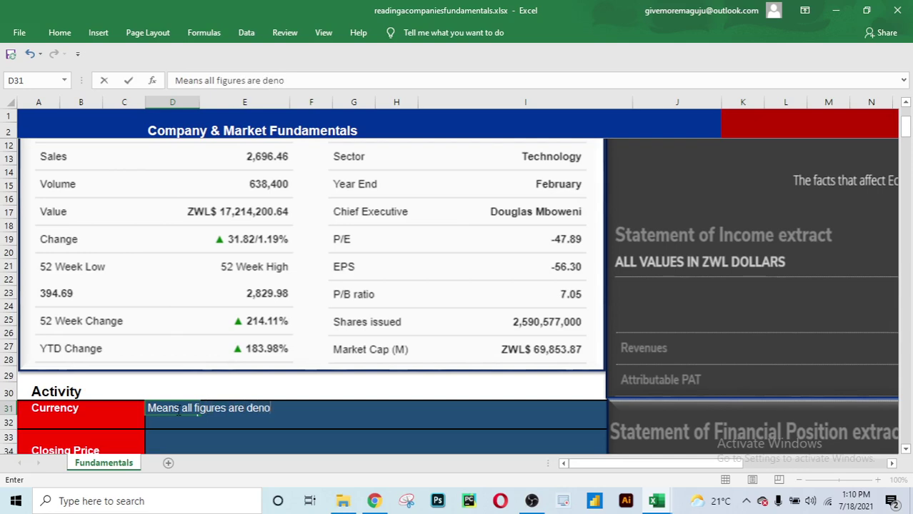
pyautogui.write('minated in')
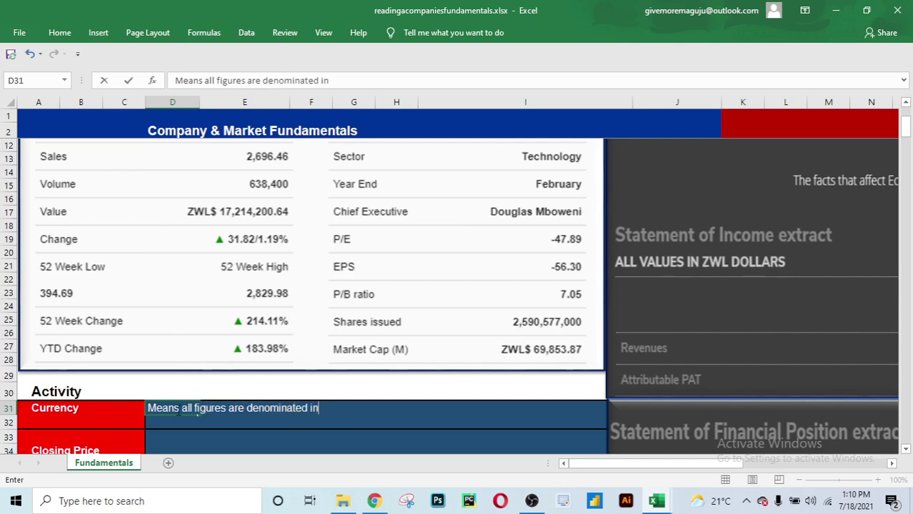
pyautogui.write(' ZWL$')
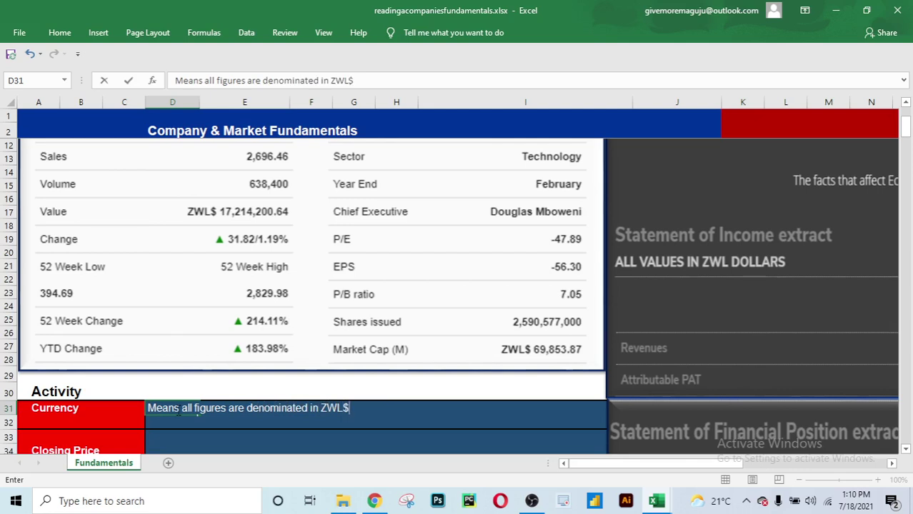
# Add the second Currency explanation line "& are in cents e.g. ZWL$0.01 or 1 cent(0.01*100)" in cell D32.
pyautogui.click(172, 424)
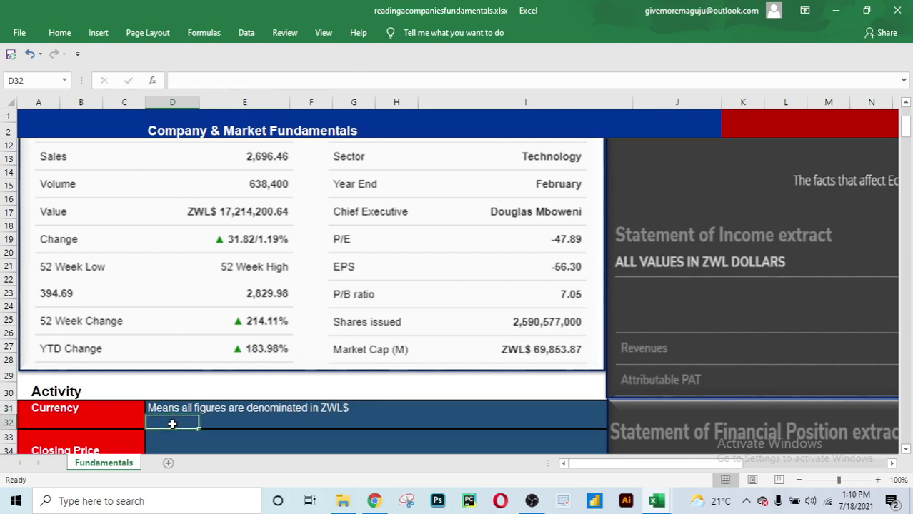
pyautogui.write('&')
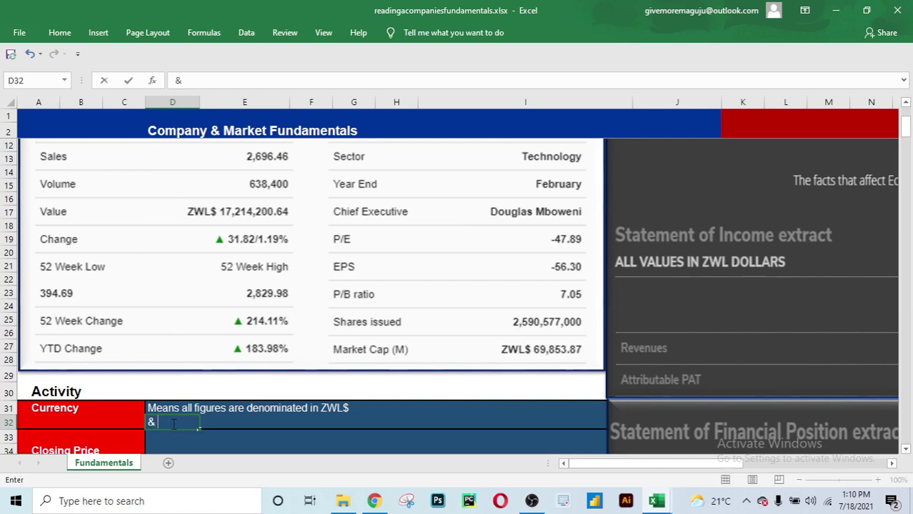
pyautogui.write(' are in cents e')
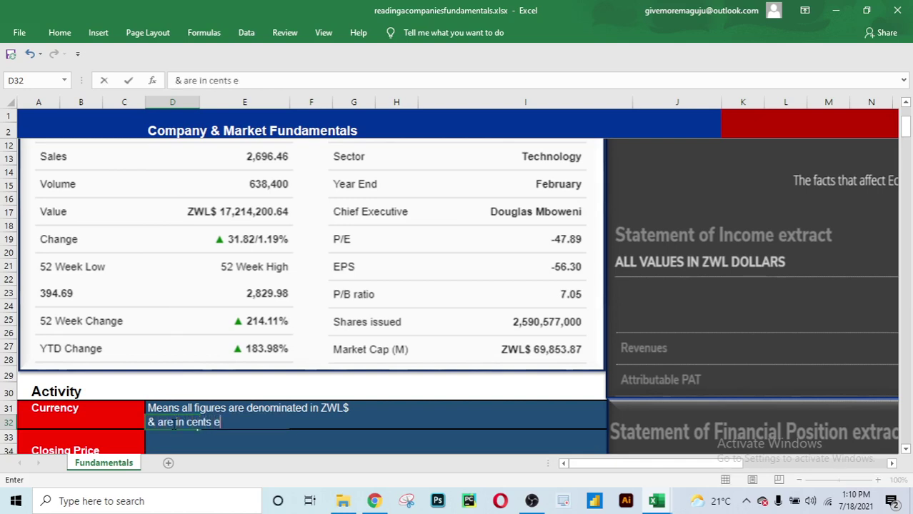
pyautogui.write('.g. ZWL$')
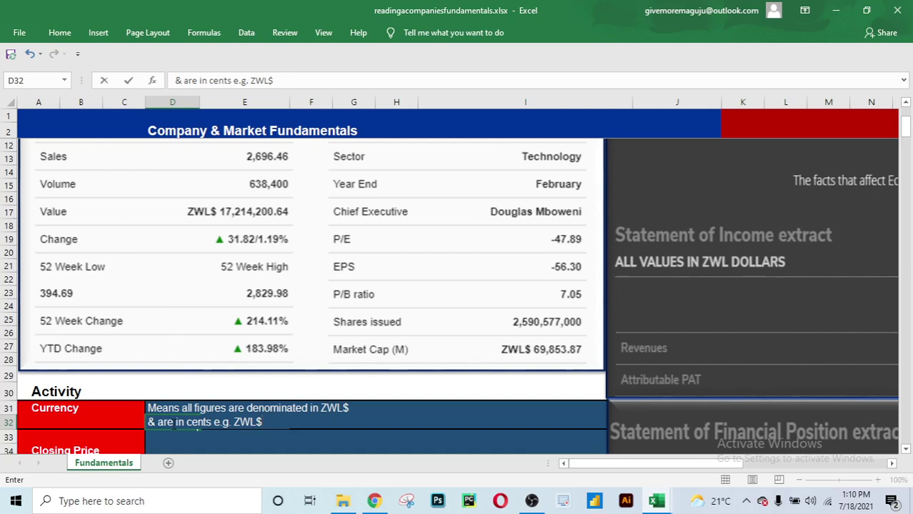
pyautogui.write('0.01 or')
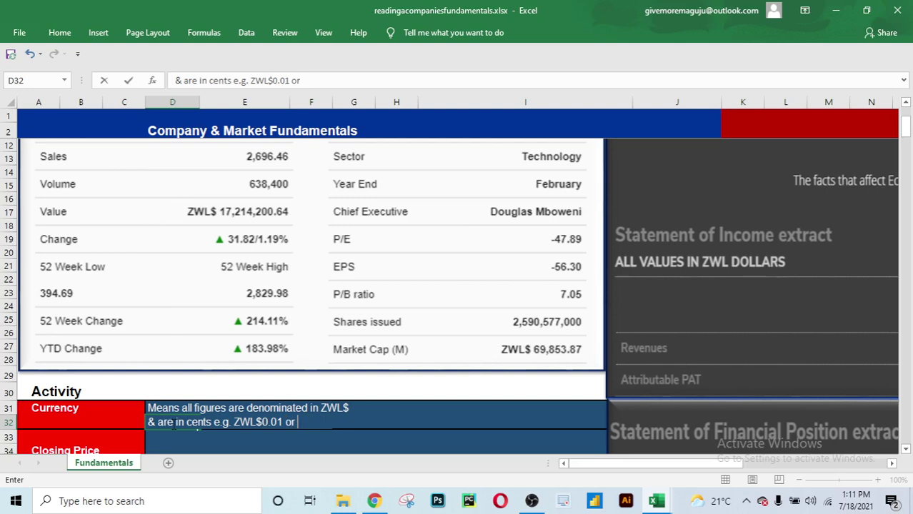
pyautogui.write('1 cent(0.01*100')
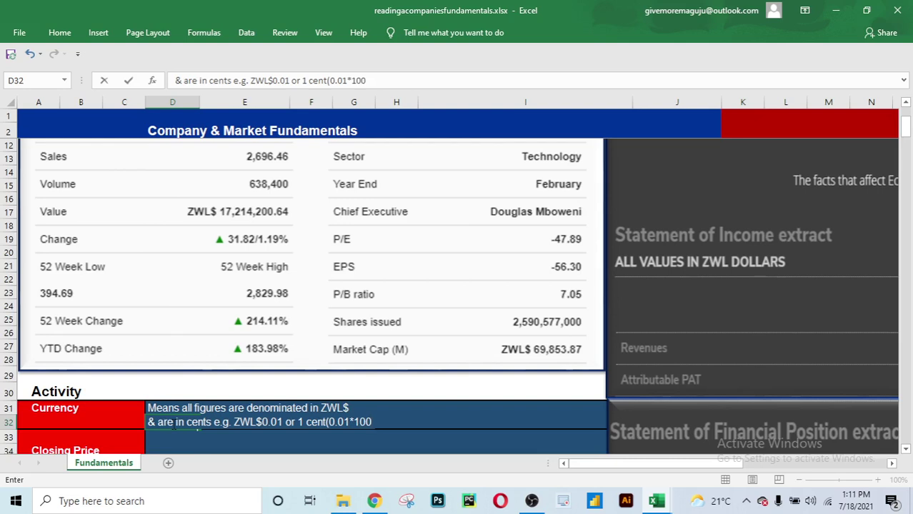
pyautogui.write(')')
pyautogui.click(373, 448)
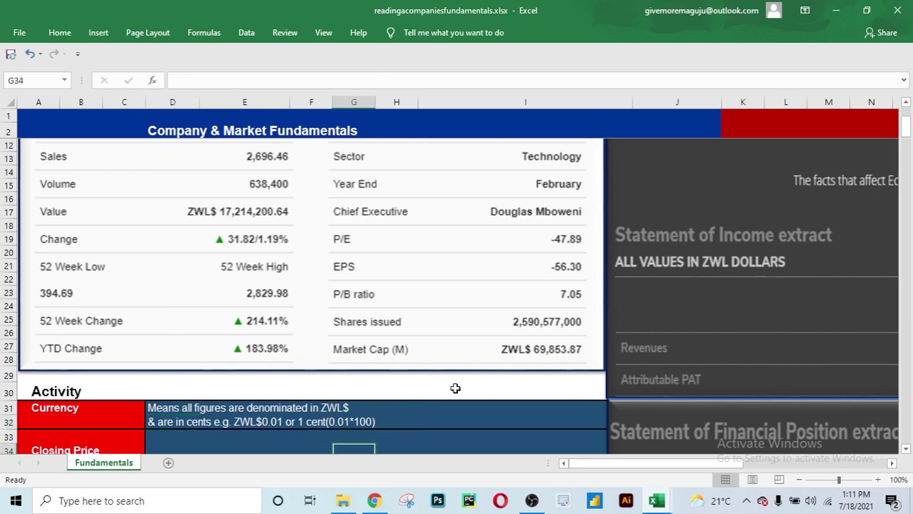
# Enter "Market value per share", a gap, and "Market Cap/No. of outstanding Issued Ordinary Shares" in cell D33 as the first Closing Price line.
pyautogui.scroll(-3, 455, 388)
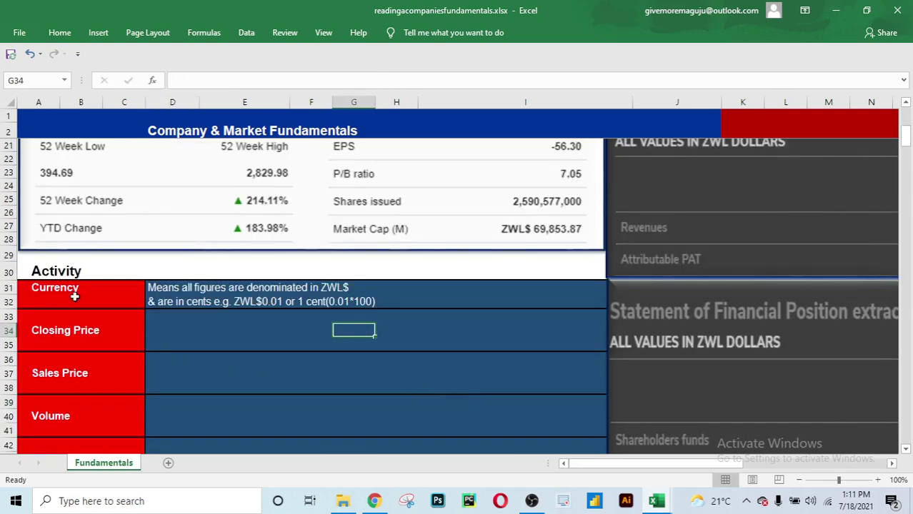
pyautogui.click(168, 330)
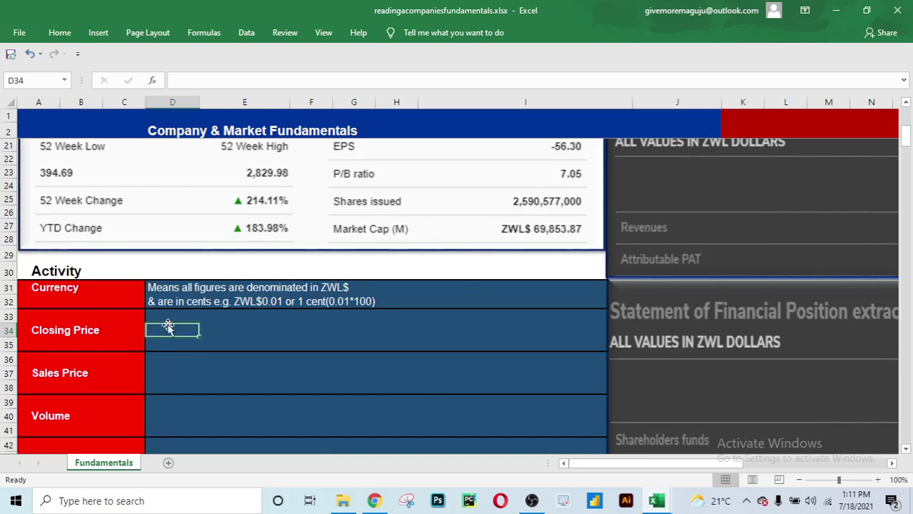
pyautogui.click(169, 320)
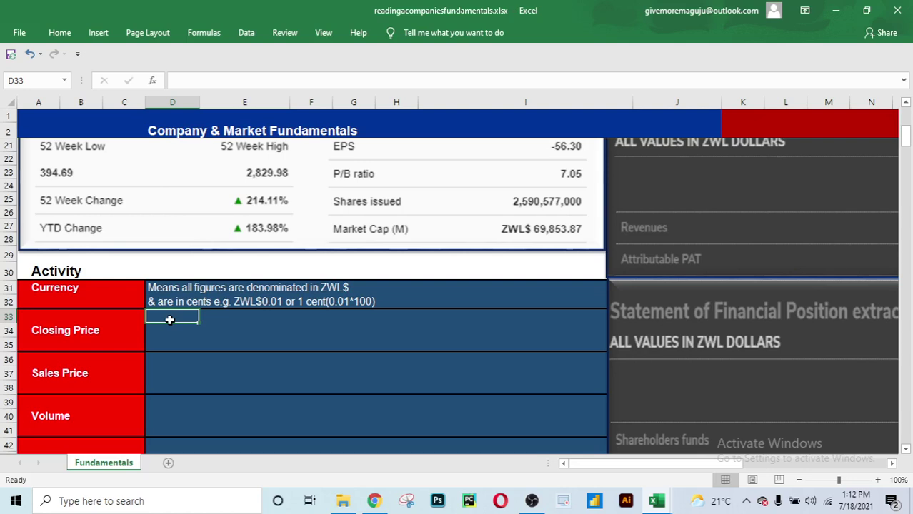
pyautogui.write('Mark')
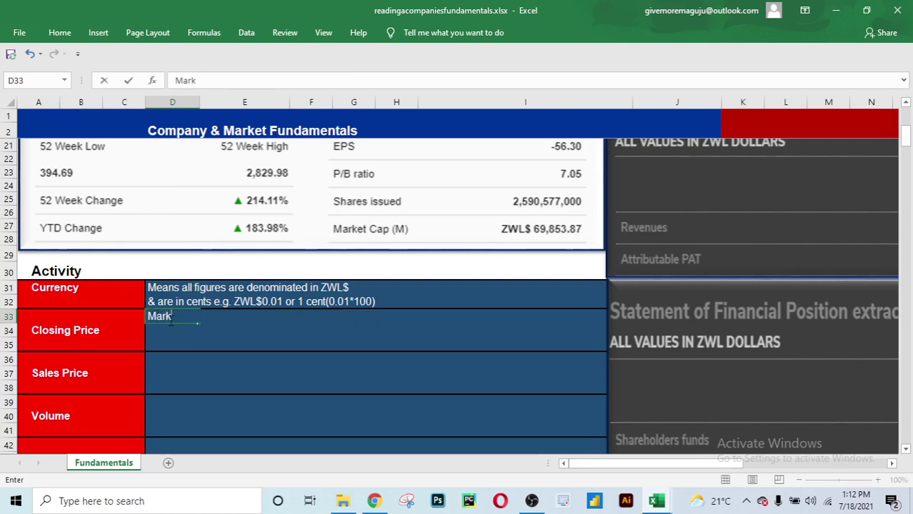
pyautogui.write('et value')
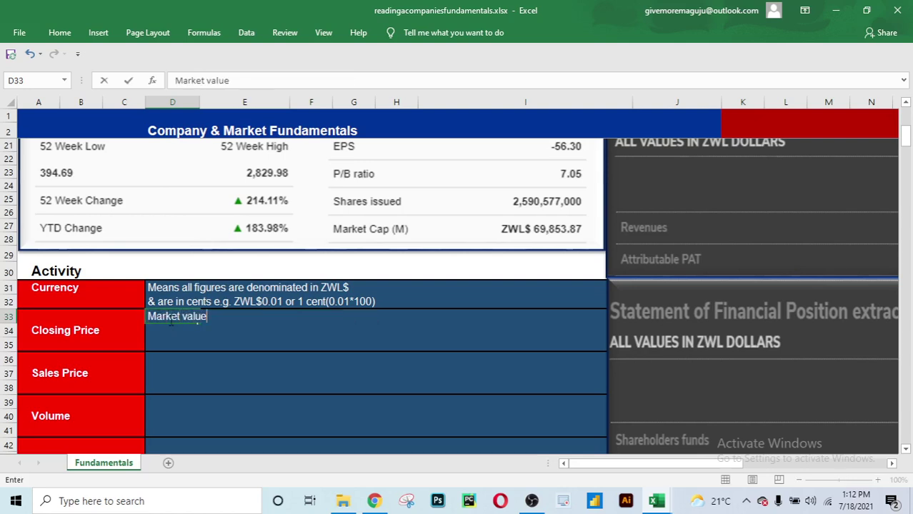
pyautogui.write(' per share')
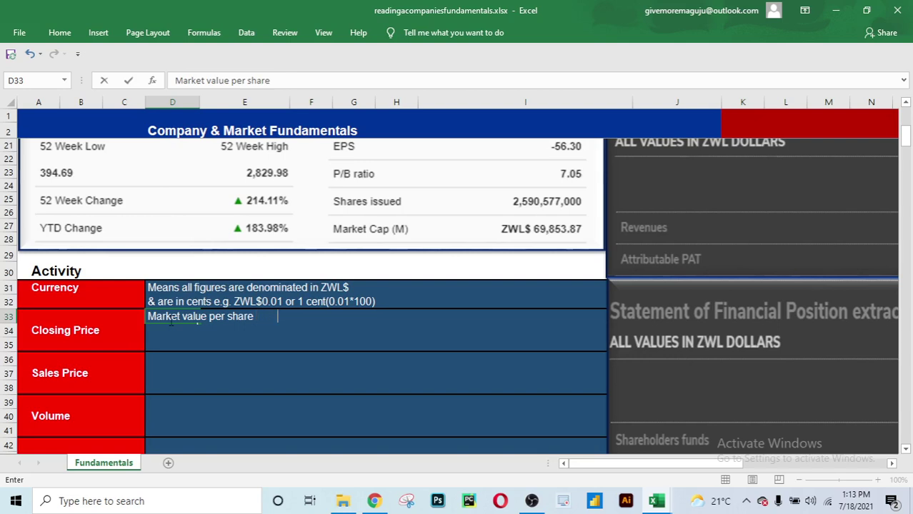
pyautogui.write('Market C')
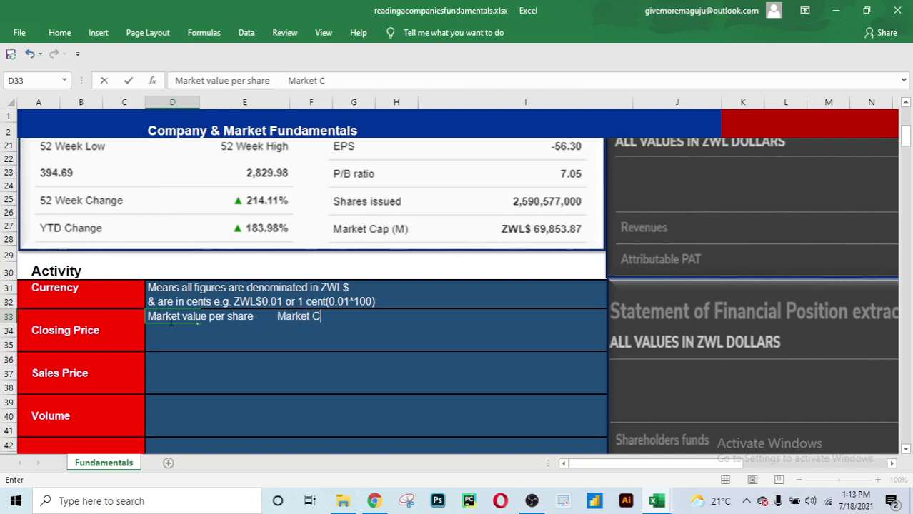
pyautogui.write('ap/No. of ')
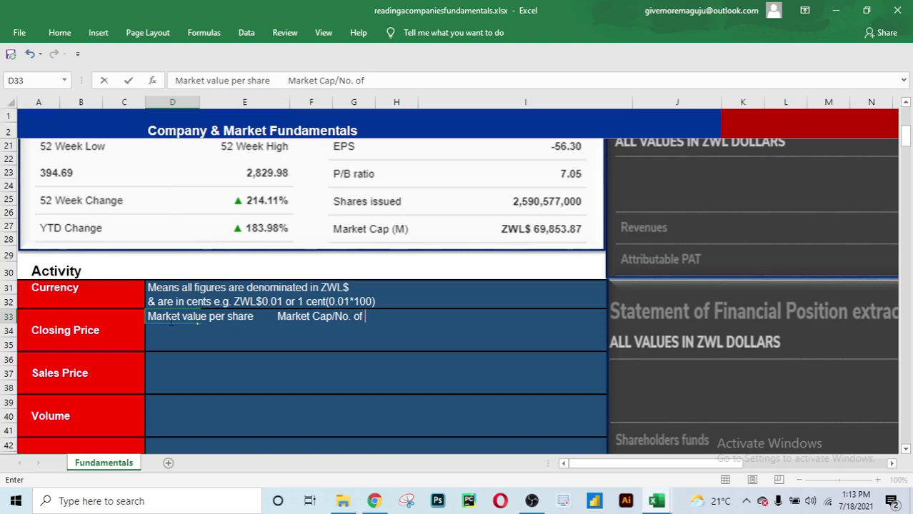
pyautogui.write('outstandin')
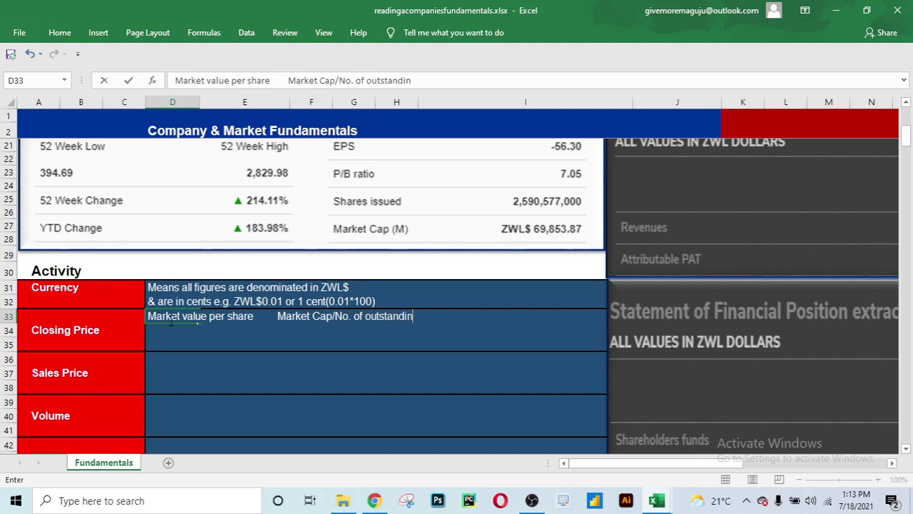
pyautogui.write('g Is')
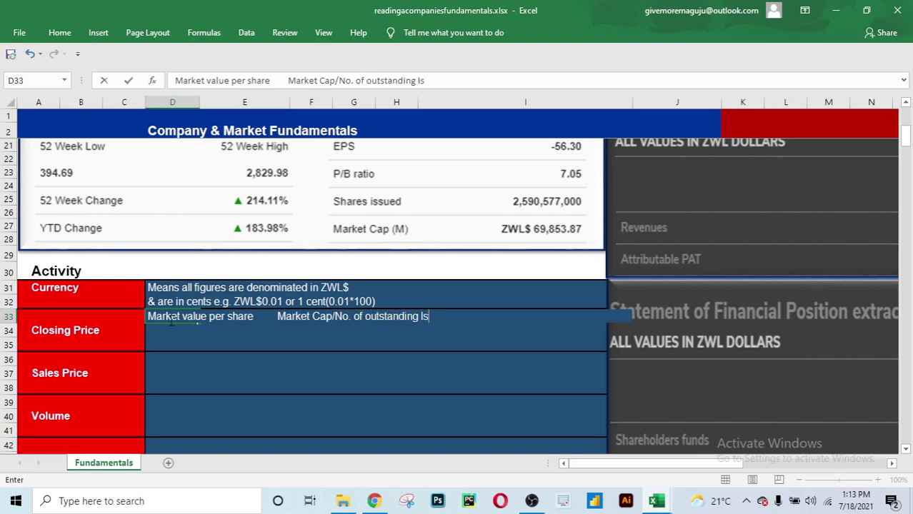
pyautogui.write('sued Ord')
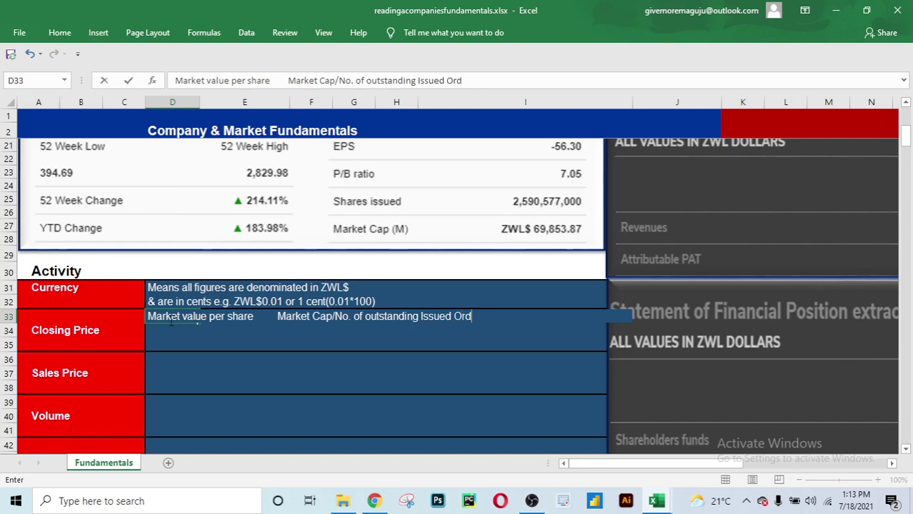
pyautogui.write('inary Shares')
pyautogui.click(291, 390)
pyautogui.click(341, 348)
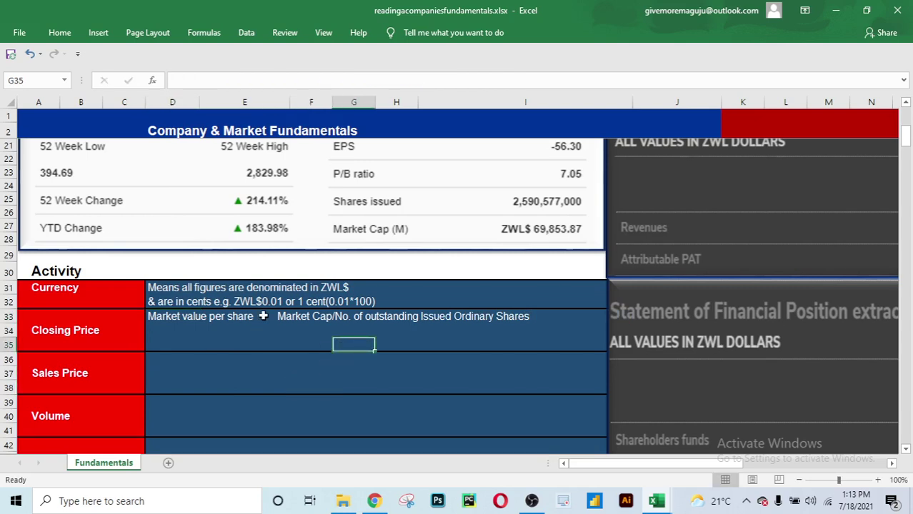
# Insert a small right block arrow, about 0.18" high and 0.24" wide, in the gap before "Market Cap" in row 33.
pyautogui.click(262, 316)
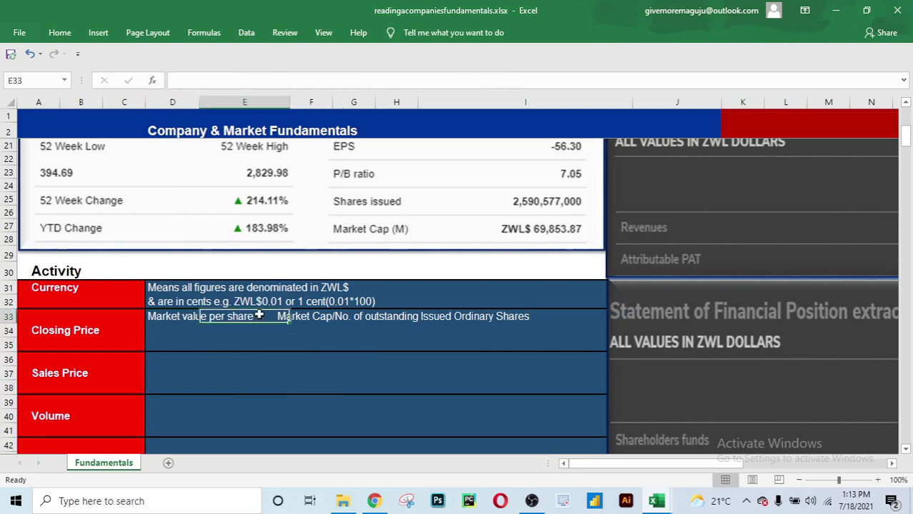
pyautogui.click(106, 30)
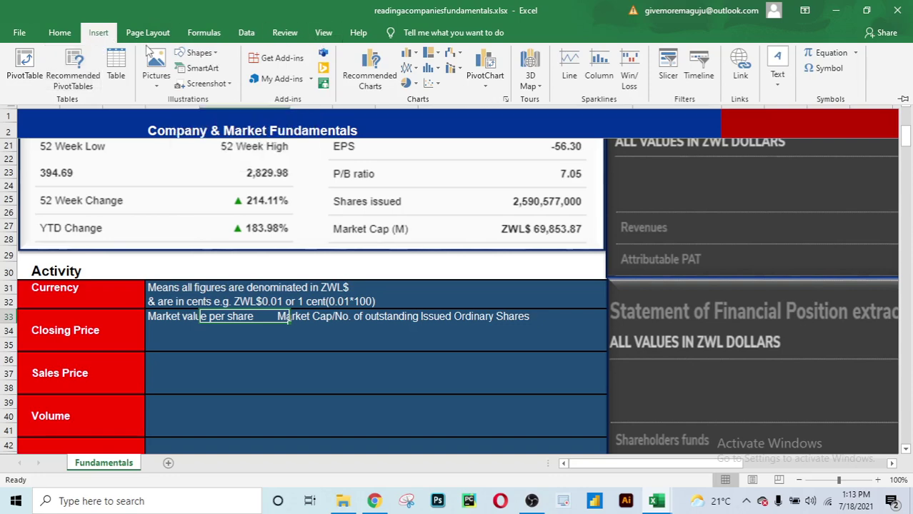
pyautogui.click(217, 54)
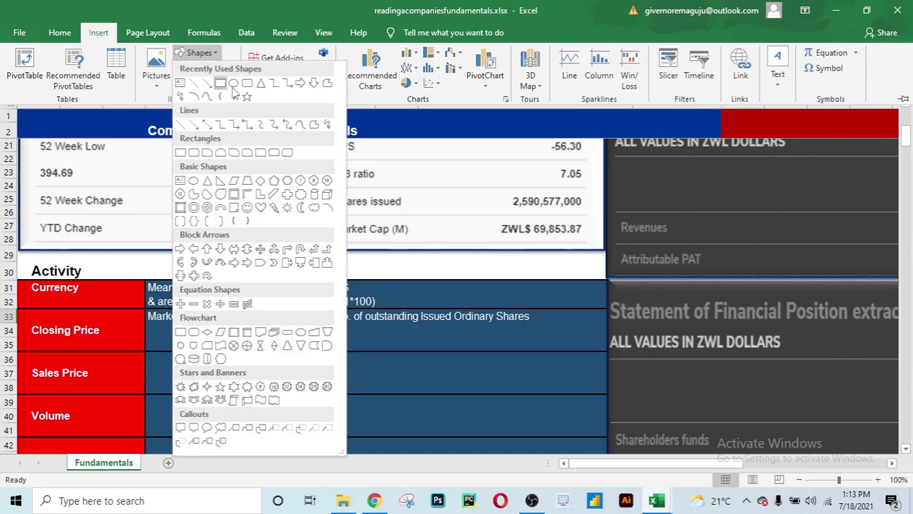
pyautogui.click(305, 83)
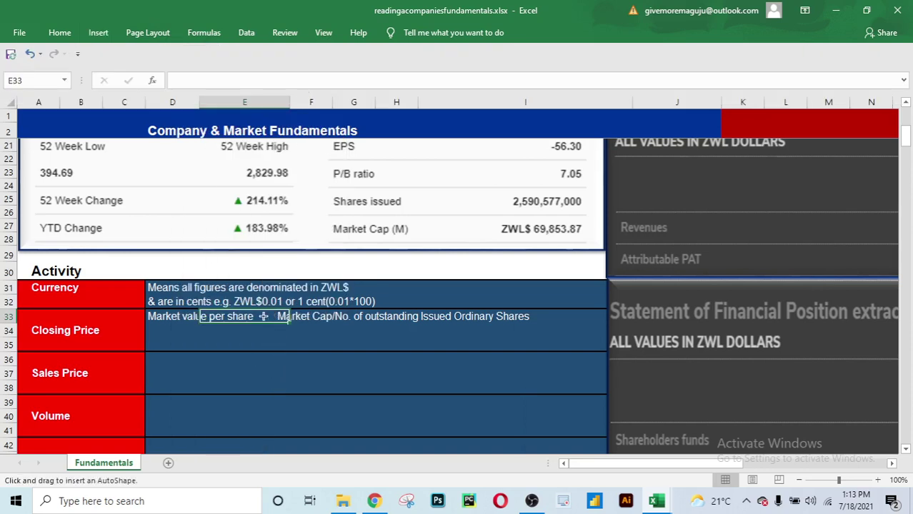
pyautogui.moveTo(257, 317); pyautogui.dragTo(273, 322)
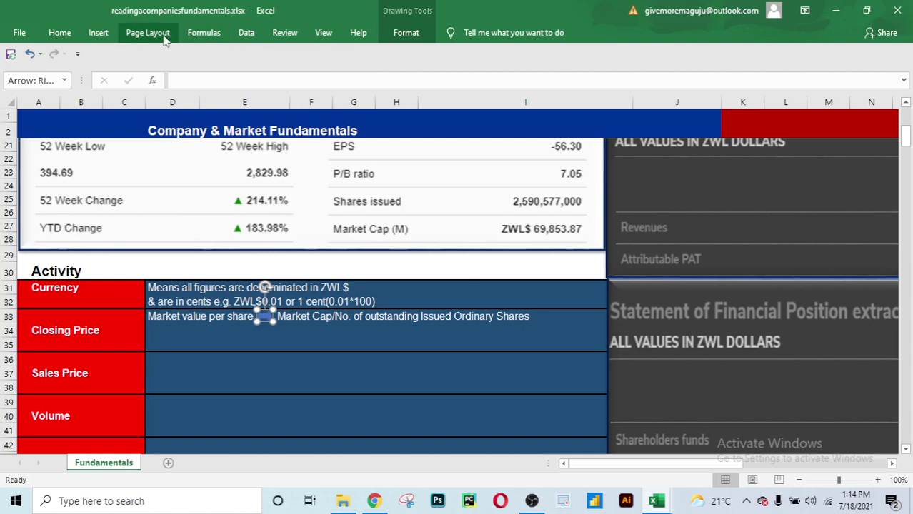
# Fill the arrow in row 33 with standard yellow and remove its outline.
pyautogui.click(399, 36)
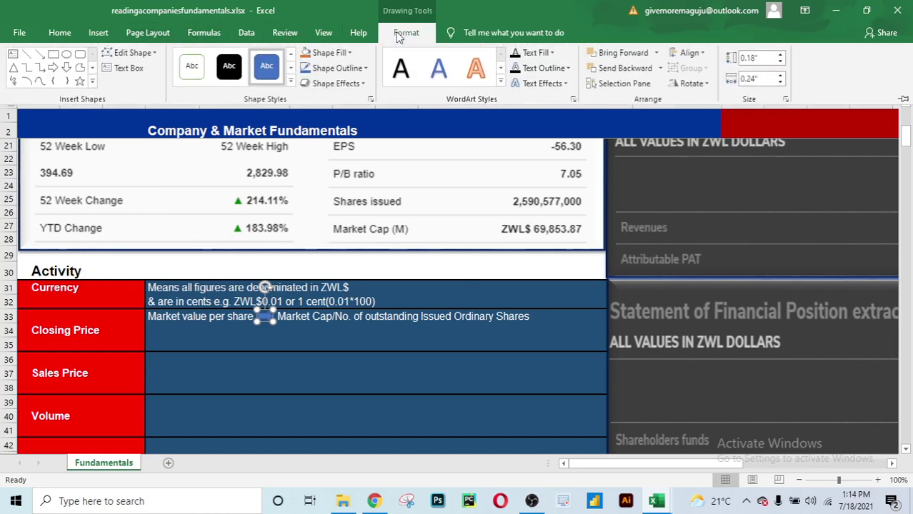
pyautogui.click(350, 54)
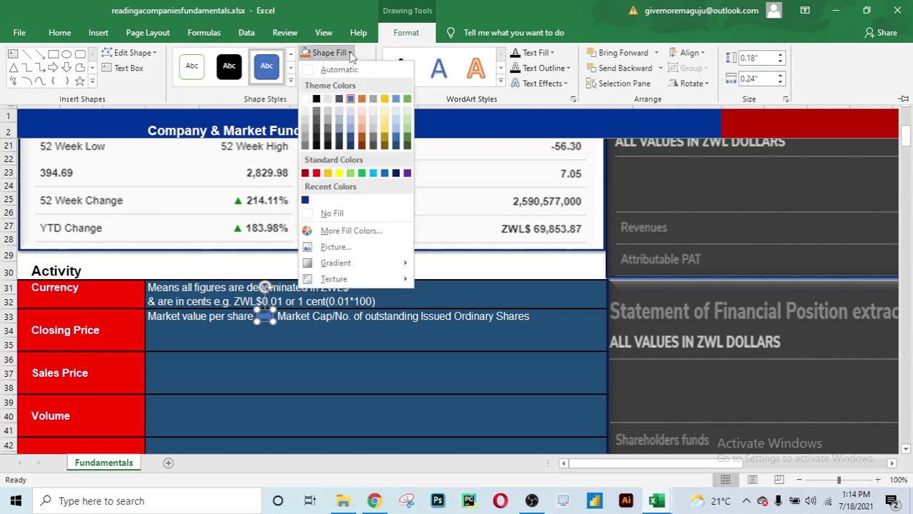
pyautogui.click(340, 172)
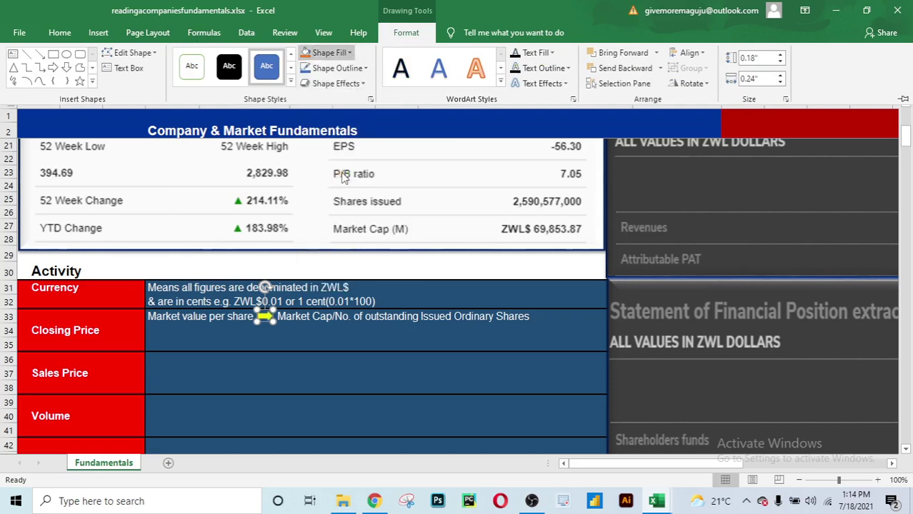
pyautogui.click(365, 68)
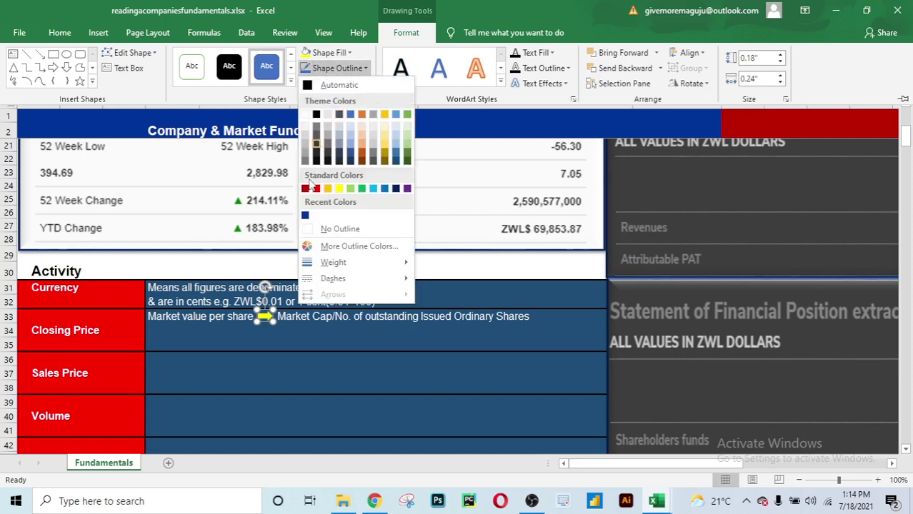
pyautogui.click(309, 230)
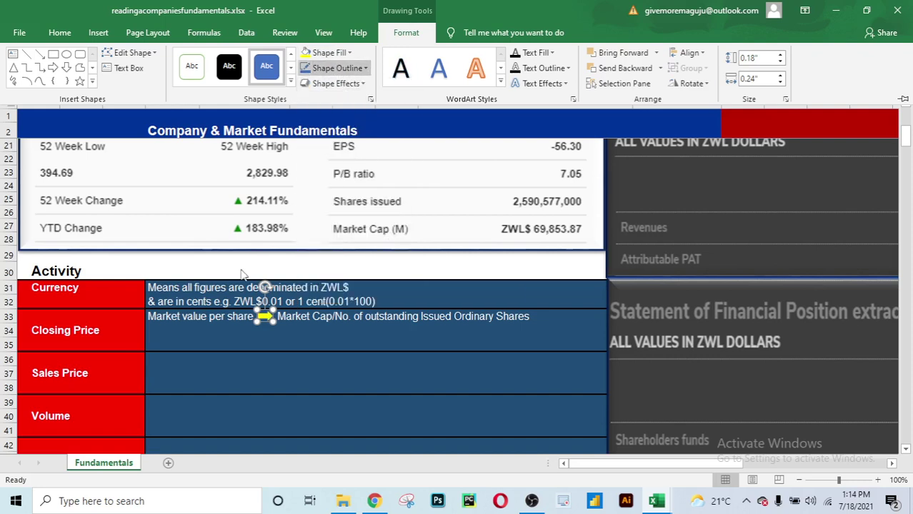
pyautogui.click(290, 325)
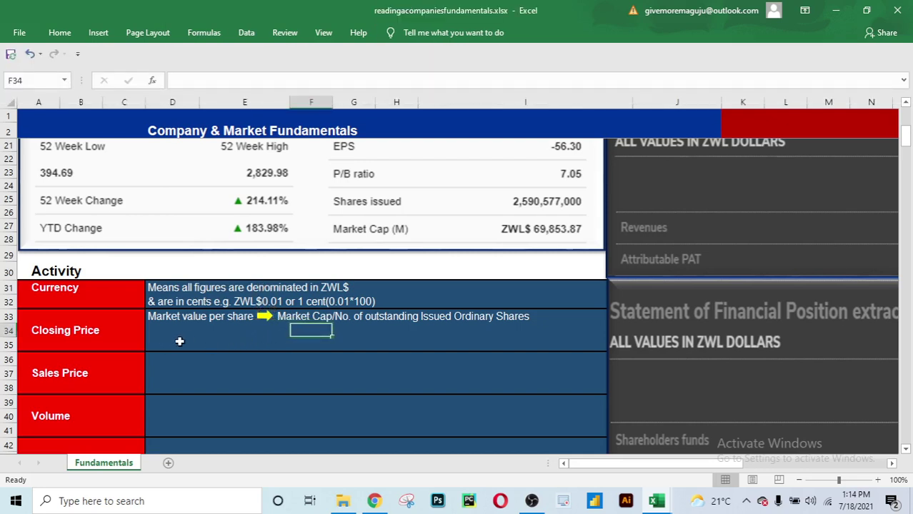
pyautogui.click(338, 315)
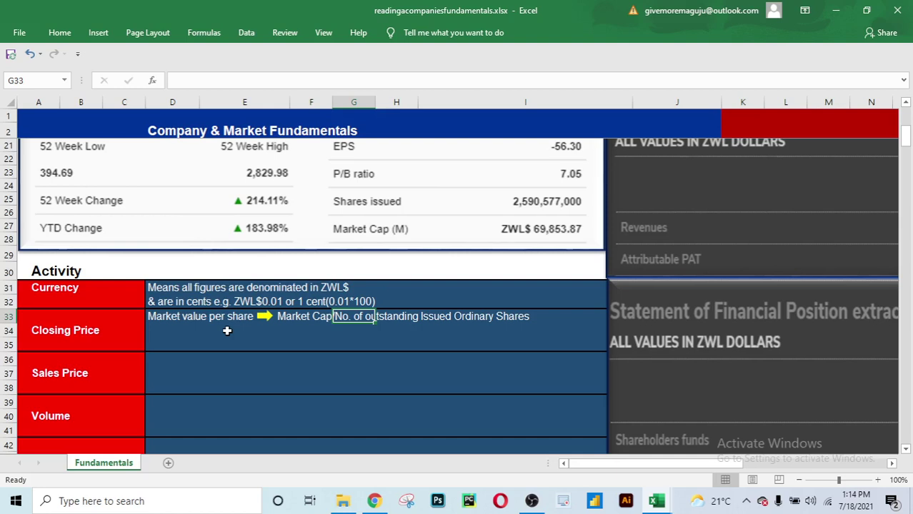
# Put a copy of the row 33 Closing Price formula text into cell D34, keeping the gap after "Market value per share".
pyautogui.click(153, 328)
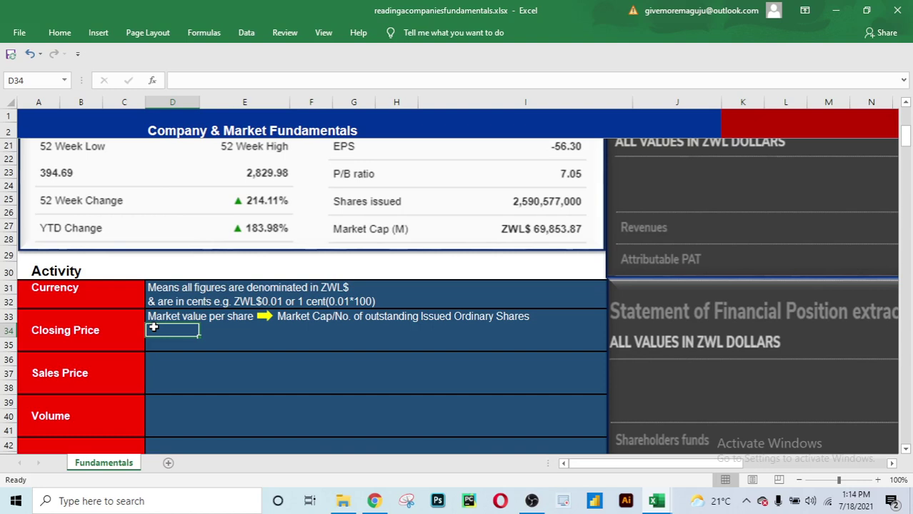
pyautogui.doubleClick(153, 327)
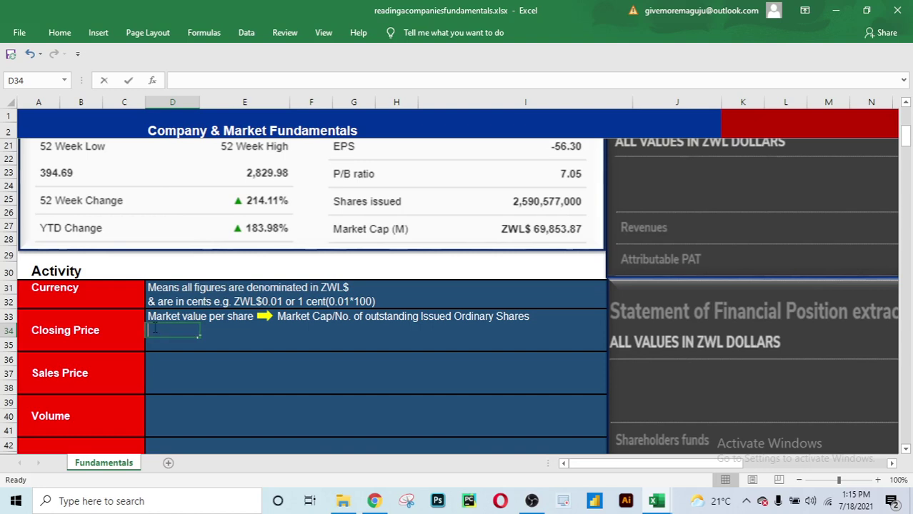
pyautogui.write('Market value per share       Market Cap/No. of outstanding Issued Ordinary Shares')
# Replace the D34 text after the gap with "Market value per share * No. of outstanding Issued Ordinary Shares".
pyautogui.hotkey('shift', 'Right')
pyautogui.hotkey('shift', 'Right')
pyautogui.hotkey('shift', 'Right')
pyautogui.hotkey('shift', 'Right')
pyautogui.hotkey('shift', 'Right')
pyautogui.hotkey('shift', 'Right')
pyautogui.hotkey('shift', 'Right')
pyautogui.hotkey('shift', 'Right')
pyautogui.hotkey('shift', 'Right')
pyautogui.hotkey('shift', 'Right')
pyautogui.hotkey('shift', 'Right')
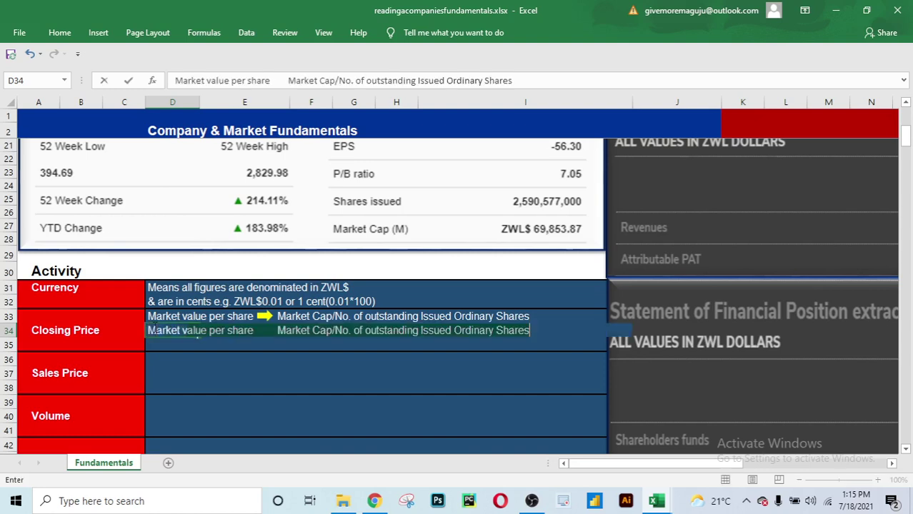
pyautogui.hotkey('shift', 'Right')
pyautogui.hotkey('shift', 'Right')
pyautogui.hotkey('shift', 'Right')
pyautogui.hotkey('shift', 'Right')
pyautogui.hotkey('shift', 'Right')
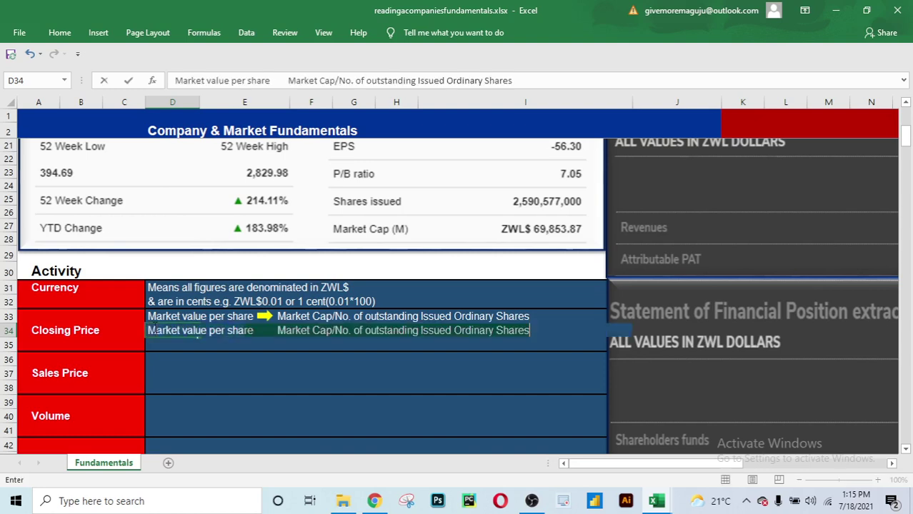
pyautogui.hotkey('shift', 'Right')
pyautogui.hotkey('shift', 'Right')
pyautogui.hotkey('shift', 'Right')
pyautogui.write('Market val')
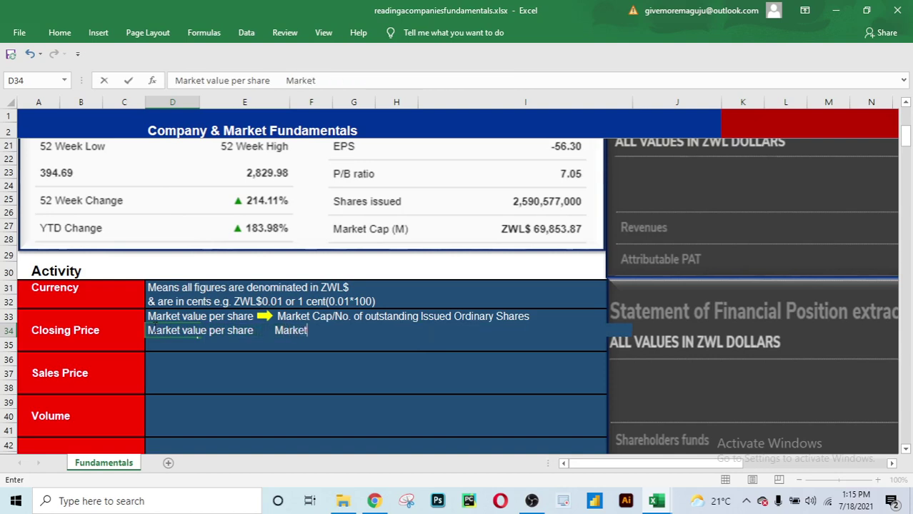
pyautogui.write('ue per sh')
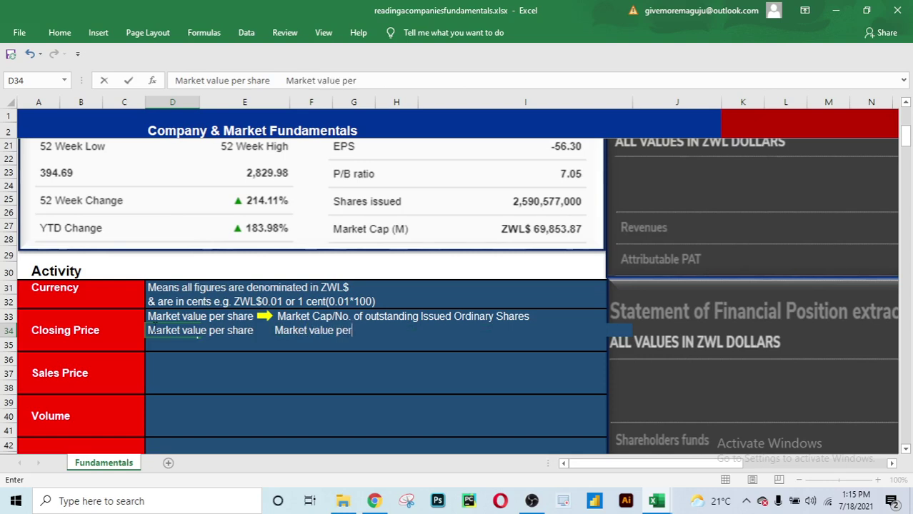
pyautogui.write('are * No. of ')
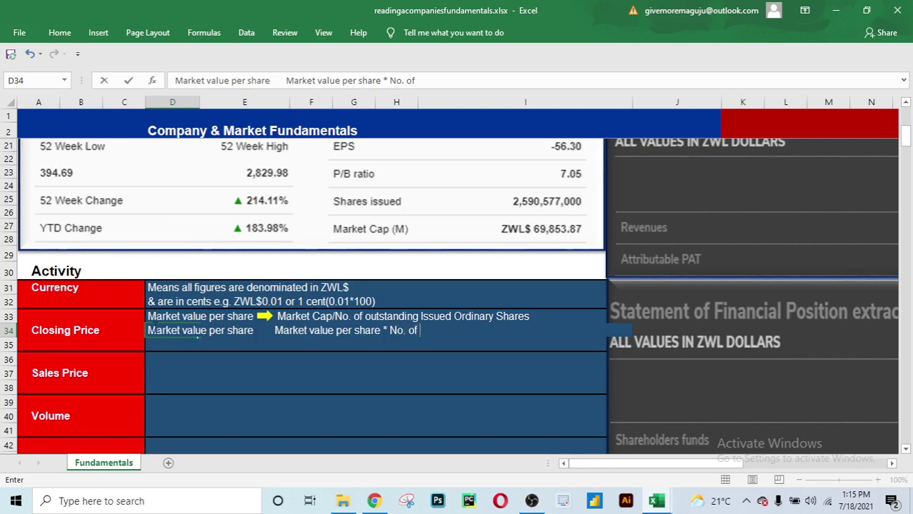
pyautogui.write('outstandi')
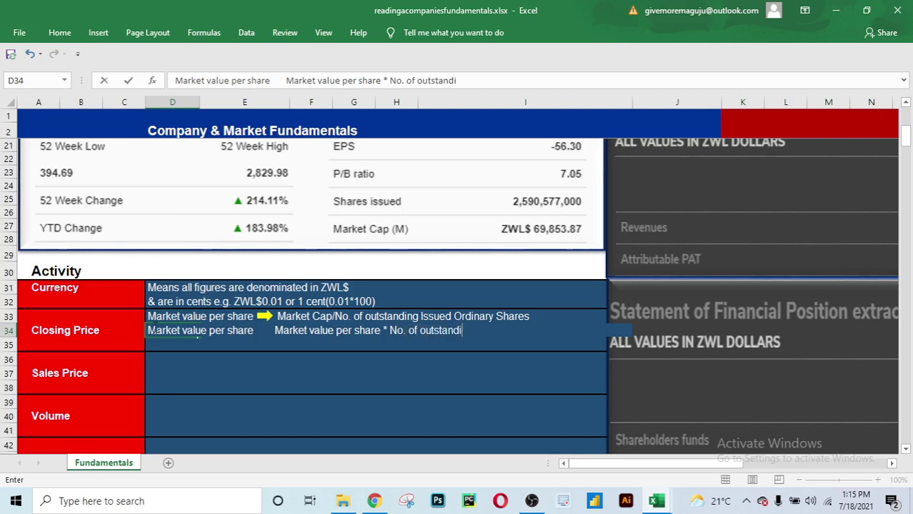
pyautogui.write('ng Issued ')
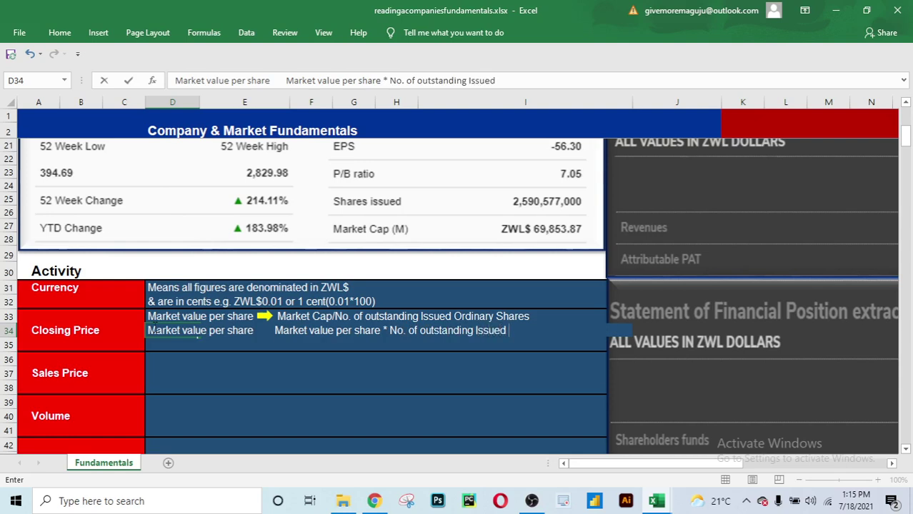
pyautogui.write('Ordinary ')
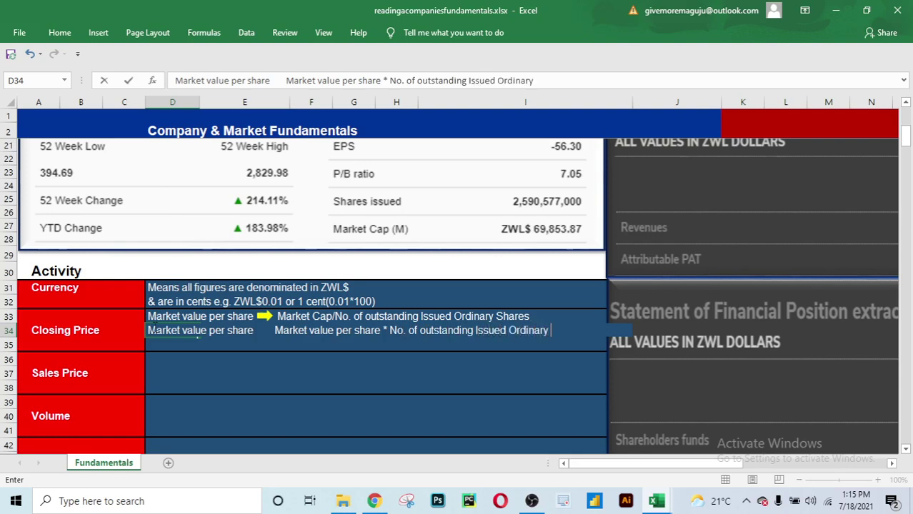
pyautogui.write('Shares')
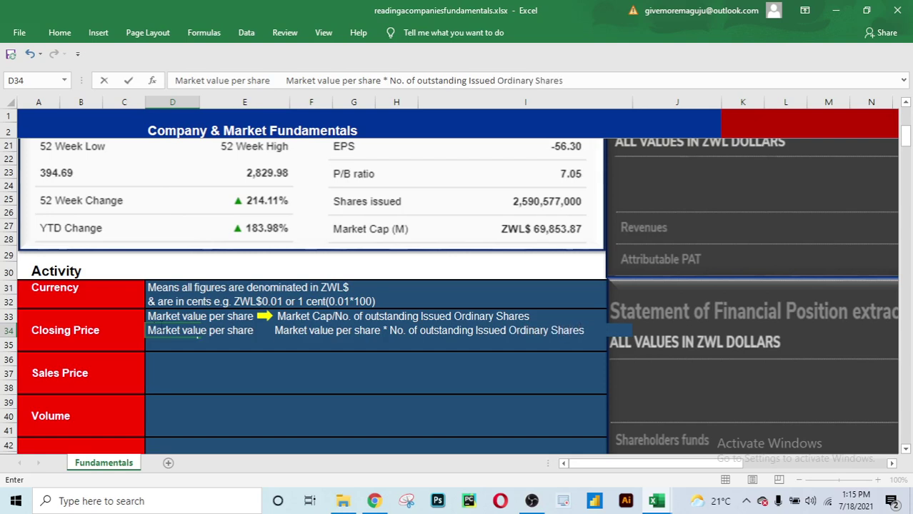
# Copy the yellow arrow from row 33 into the gap after "Market value per share" in row 34.
pyautogui.click(322, 367)
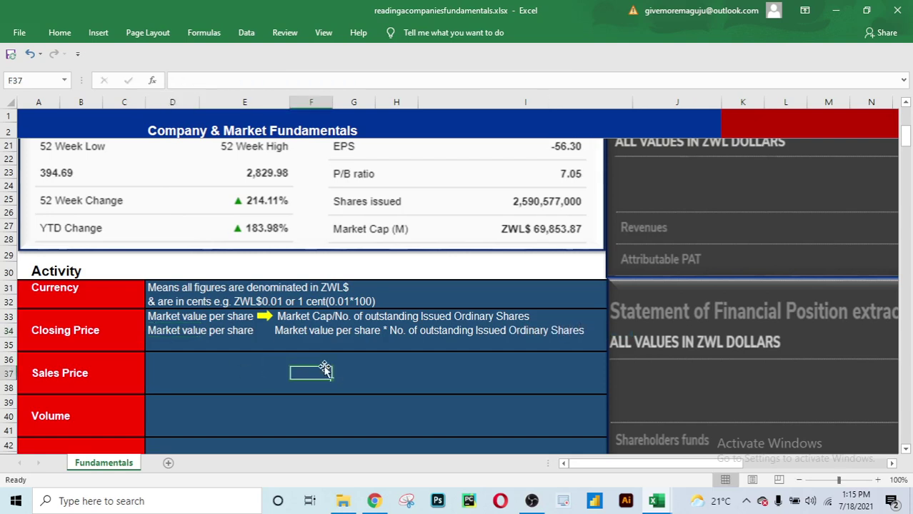
pyautogui.click(263, 317)
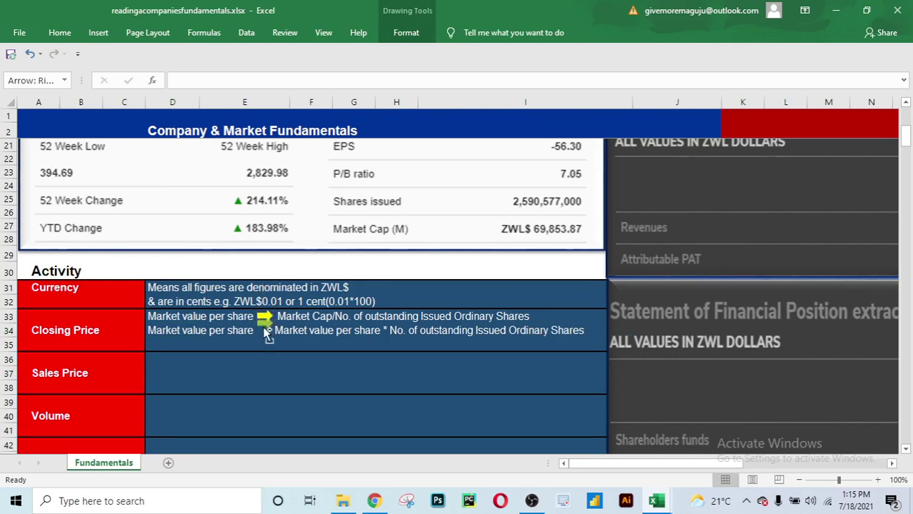
pyautogui.moveTo(265, 334); pyautogui.dragTo(265, 333)
pyautogui.click(324, 349)
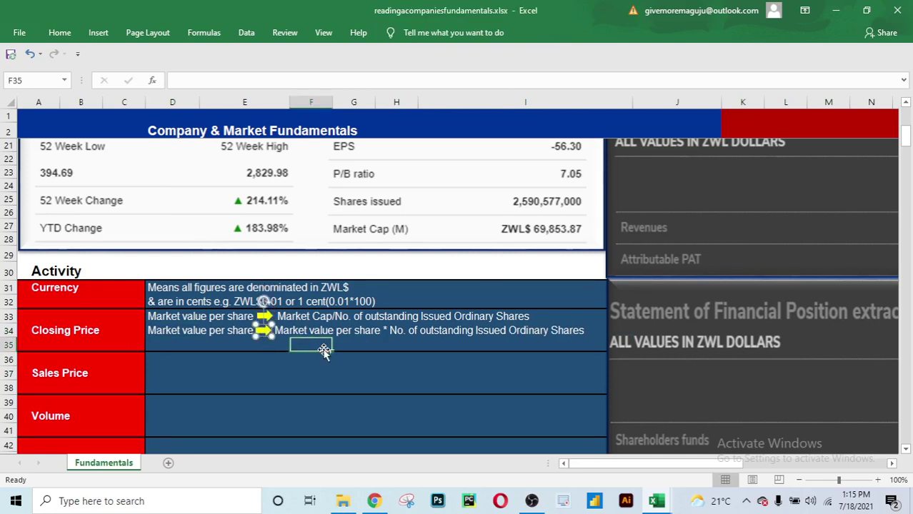
pyautogui.click(359, 327)
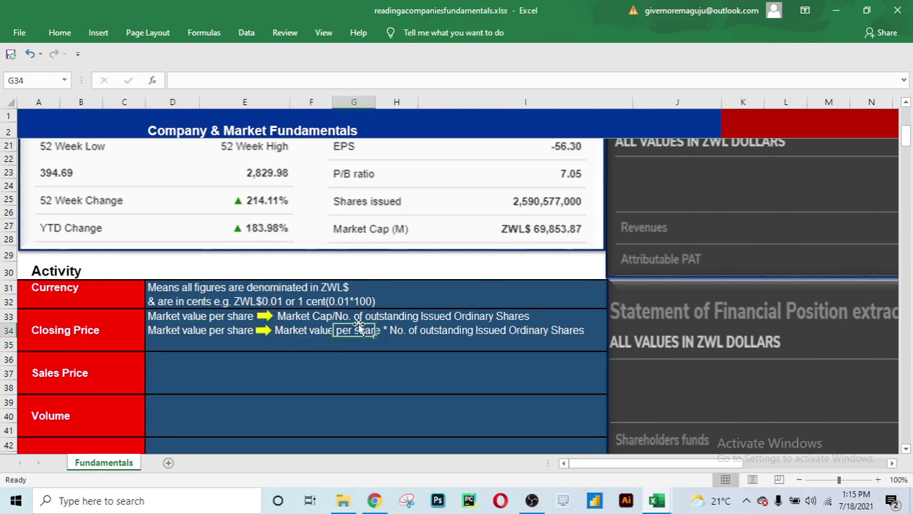
pyautogui.click(188, 343)
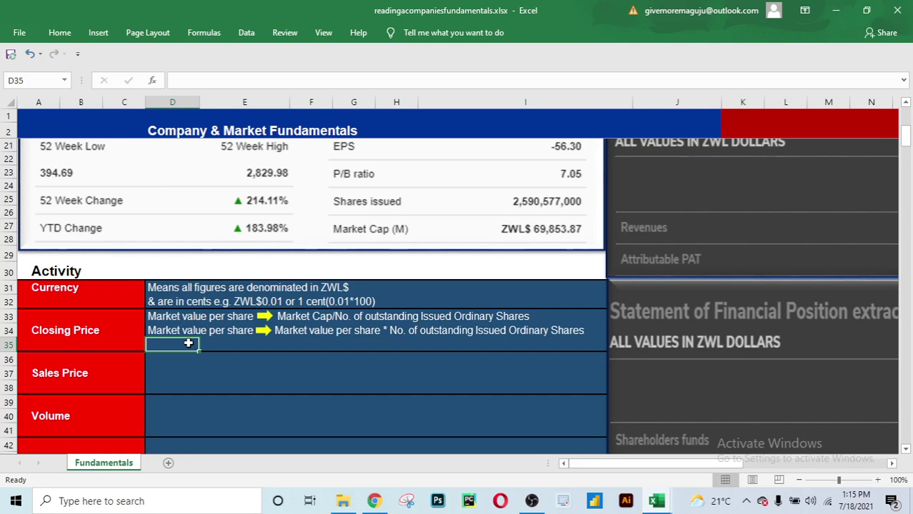
# Replace the whole text of cell D34 with "Market Capitalization".
pyautogui.click(172, 333)
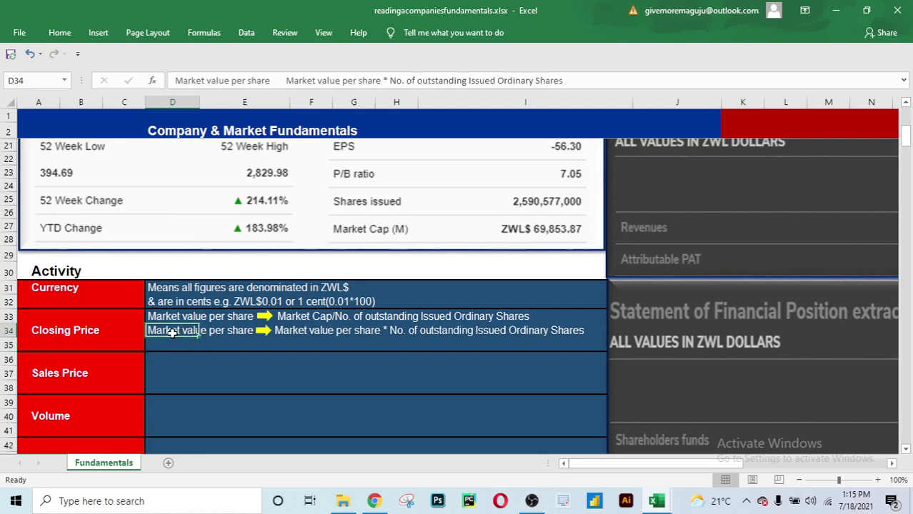
pyautogui.write('Market C')
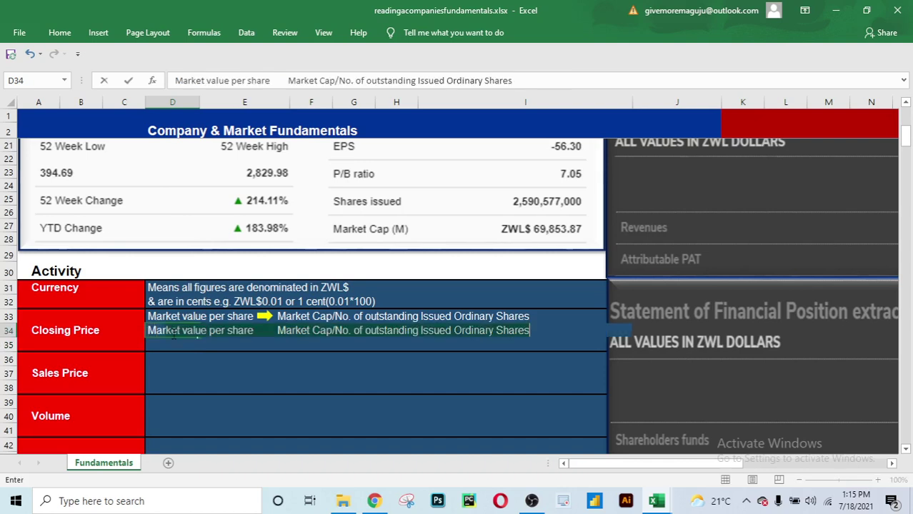
pyautogui.write('apit')
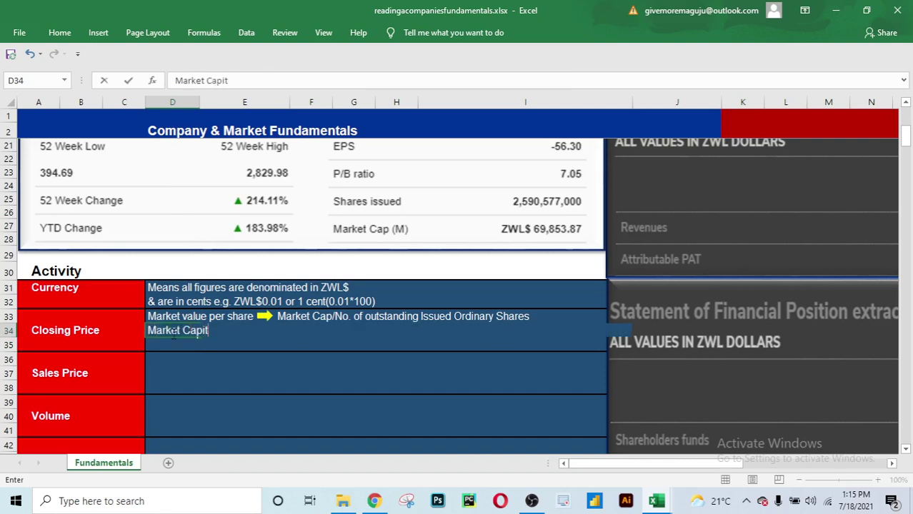
pyautogui.write('alization')
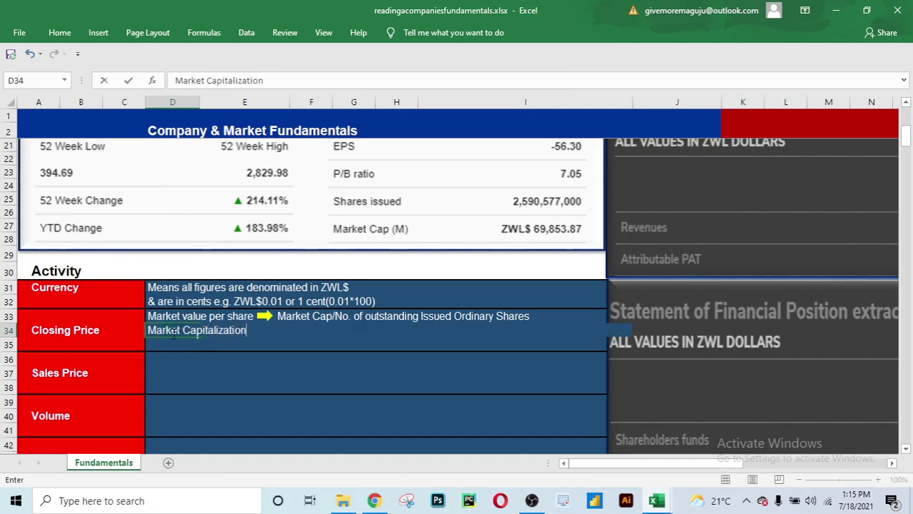
pyautogui.click(334, 322)
pyautogui.click(291, 333)
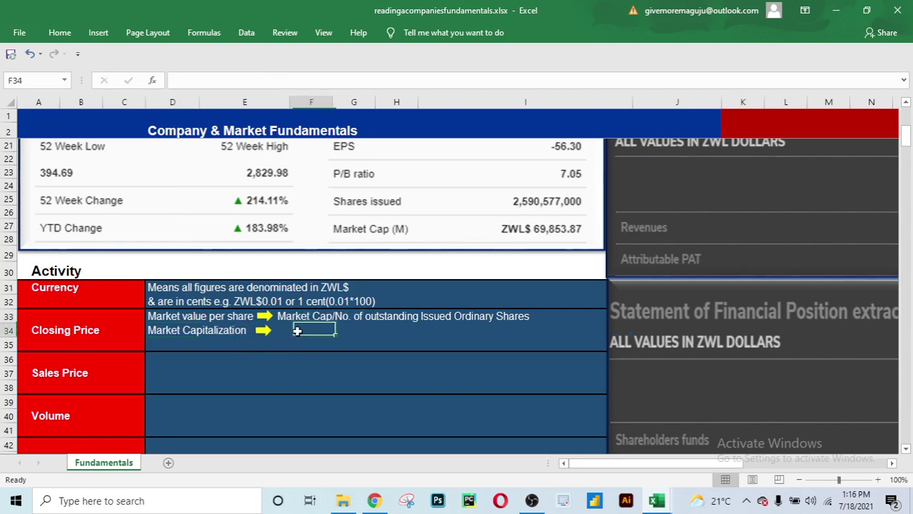
pyautogui.click(203, 337)
pyautogui.click(296, 332)
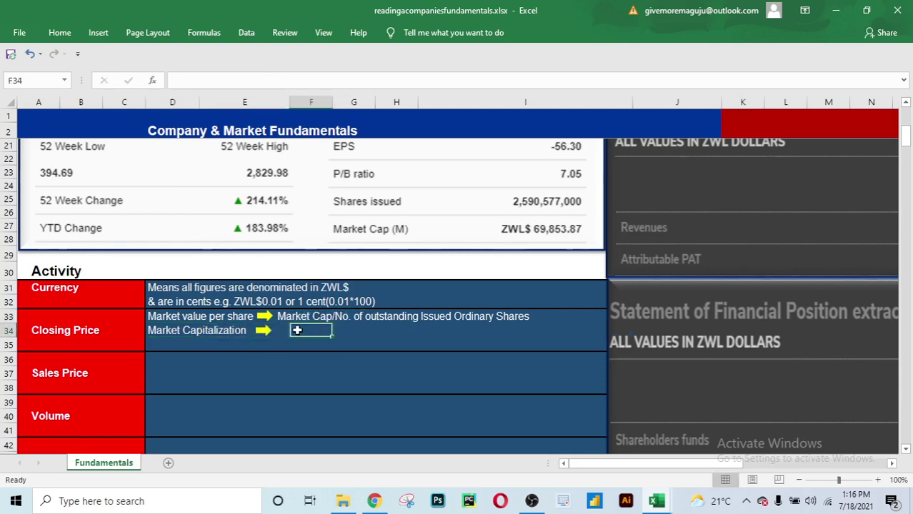
pyautogui.click(223, 331)
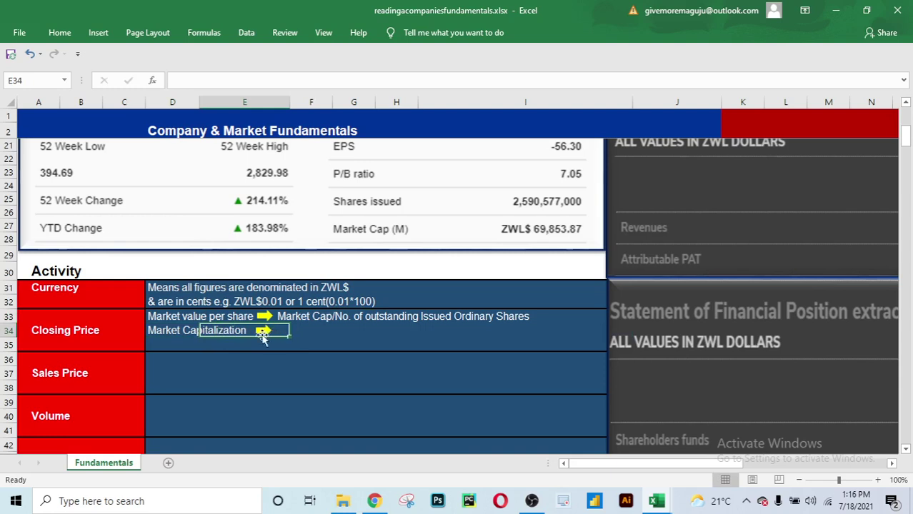
pyautogui.doubleClick(249, 332)
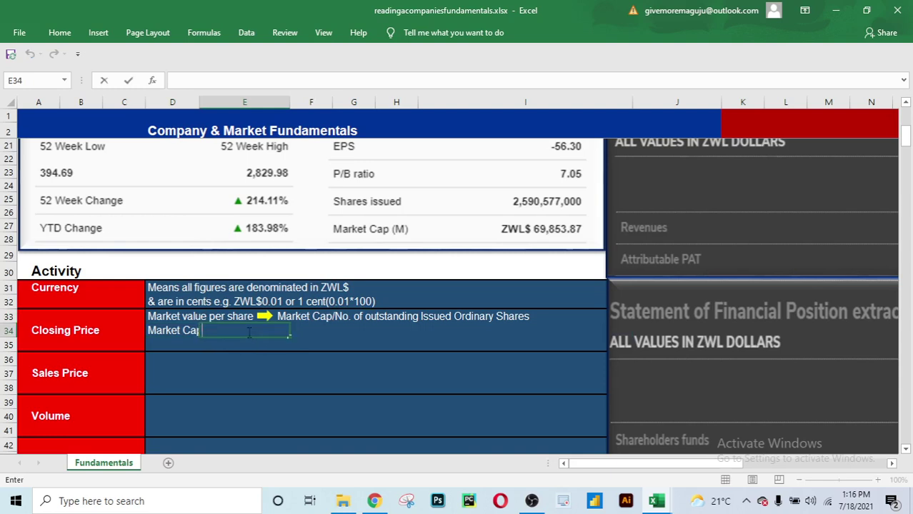
pyautogui.click(164, 329)
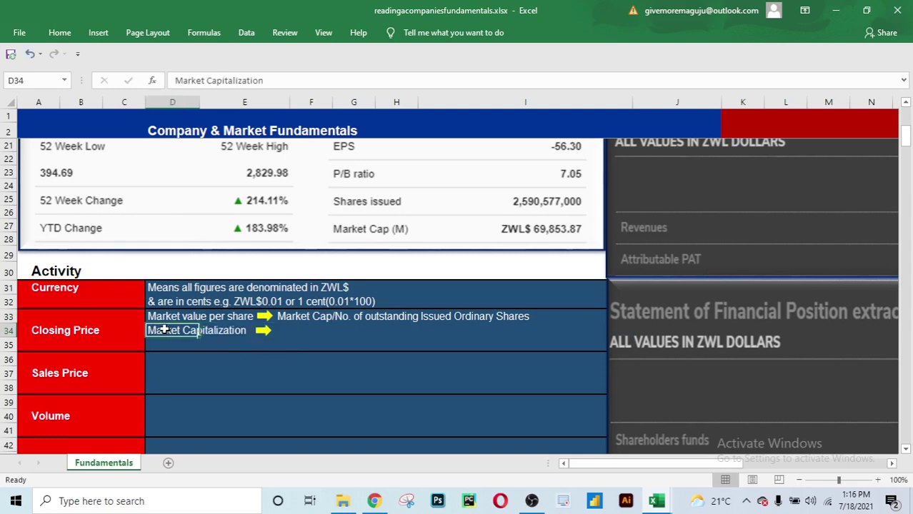
pyautogui.press('Right')
pyautogui.press('Right')
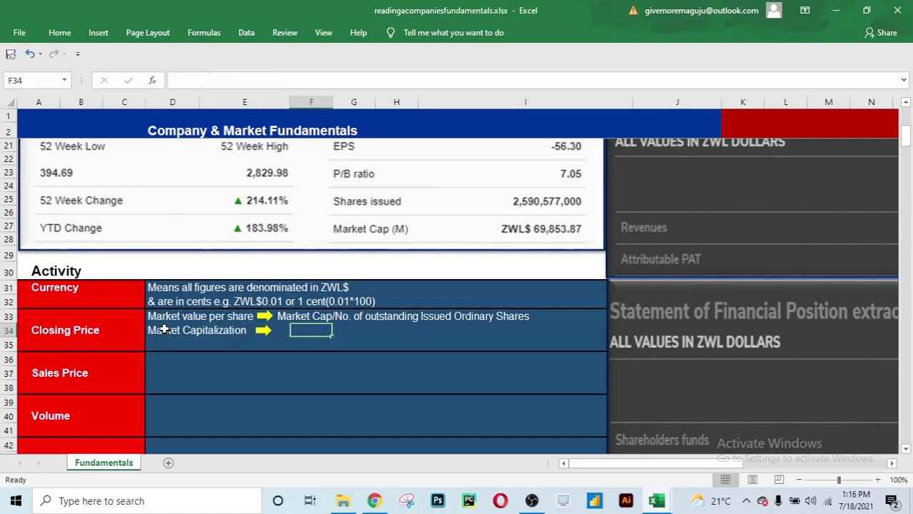
# Append "Market value per share * No. of outstanding Issued Ordinary Shares" to D34, leaving a gap after "Market Capitalization" for the arrow.
pyautogui.click(163, 329)
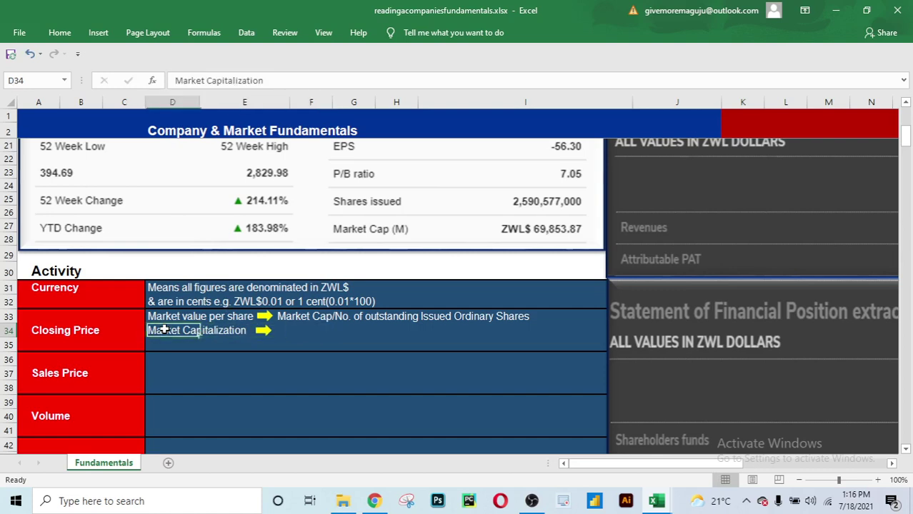
pyautogui.click(276, 81)
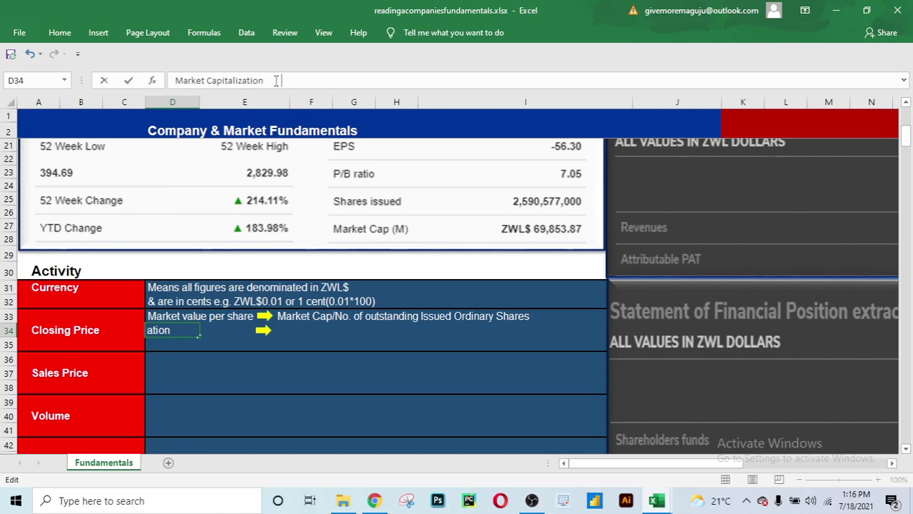
pyautogui.write('Mar')
pyautogui.press('BackSpace')
pyautogui.write('rket')
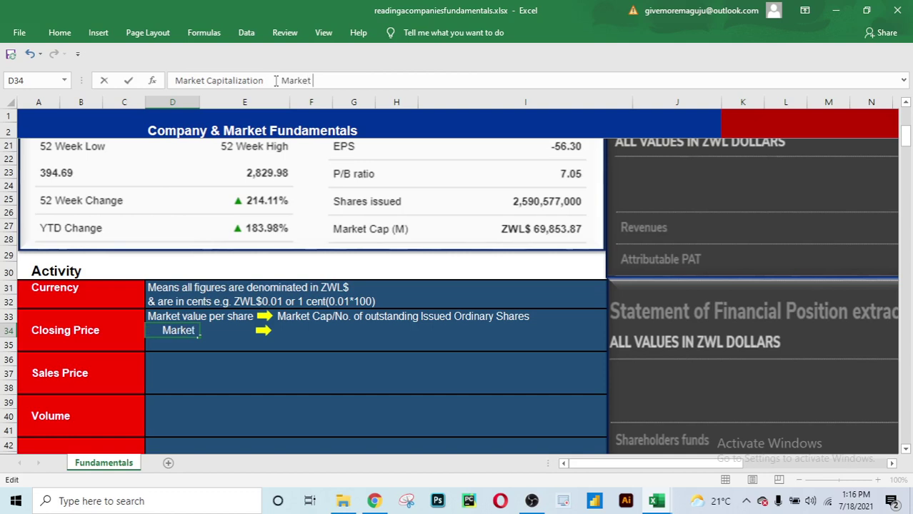
pyautogui.write(' value p')
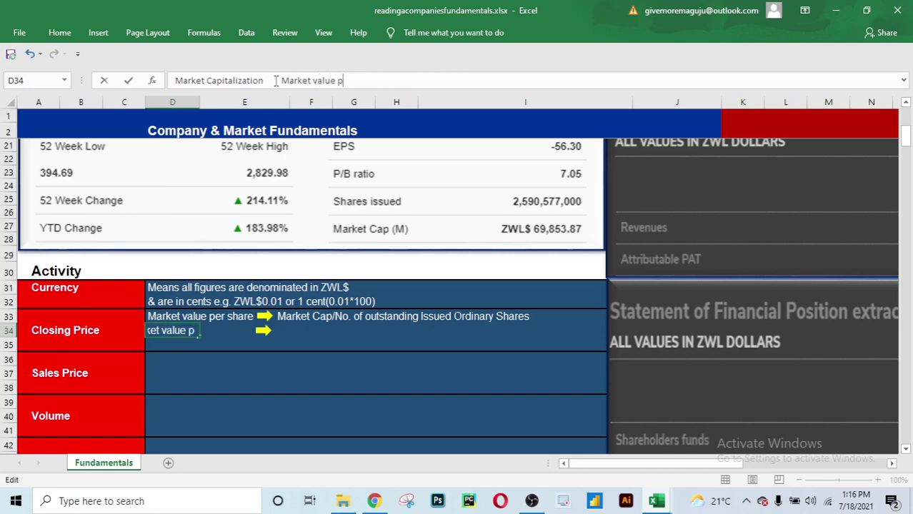
pyautogui.write('er share')
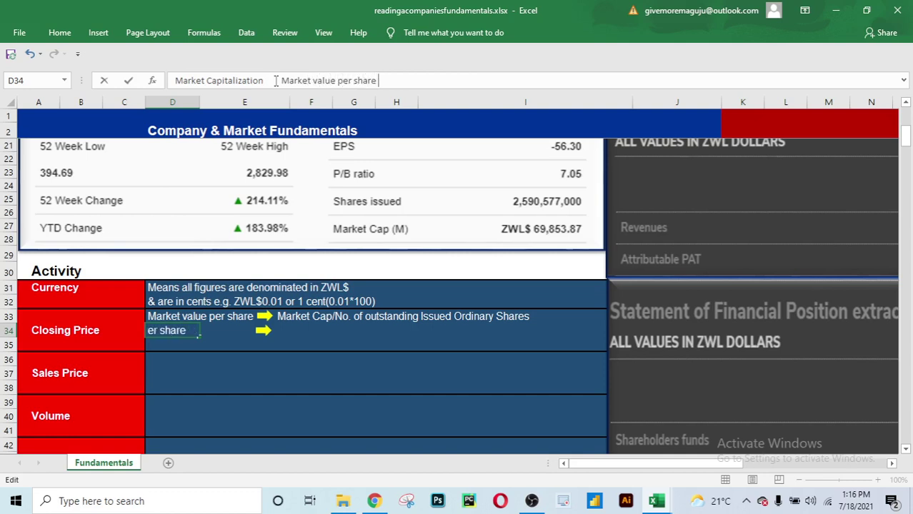
pyautogui.write(' * No. of ou')
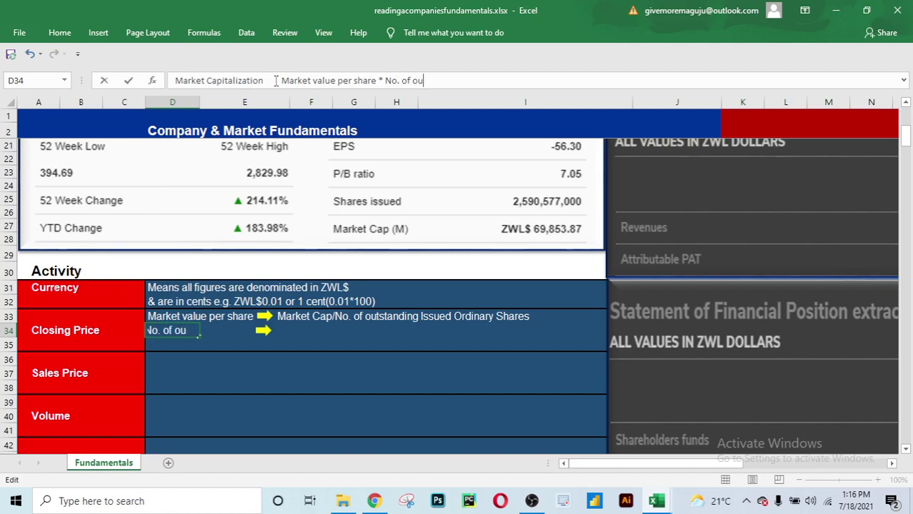
pyautogui.write('tstand')
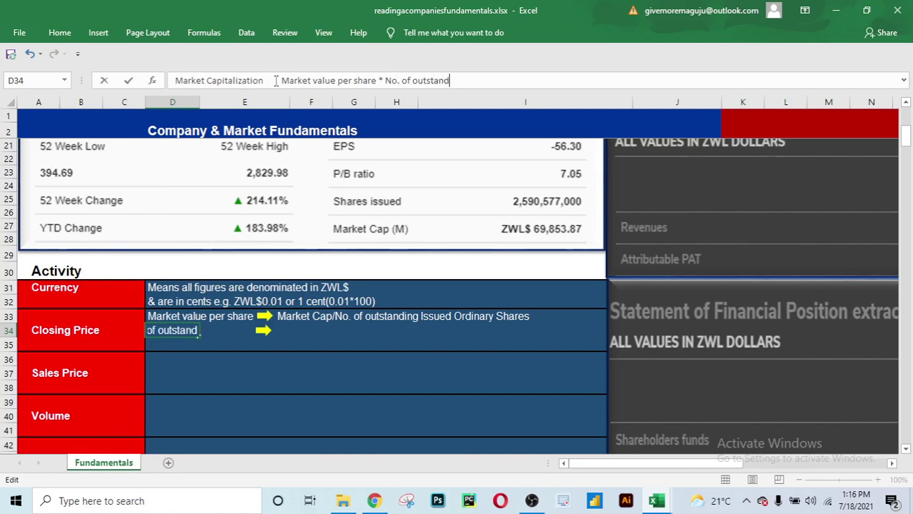
pyautogui.write('ing Isuused')
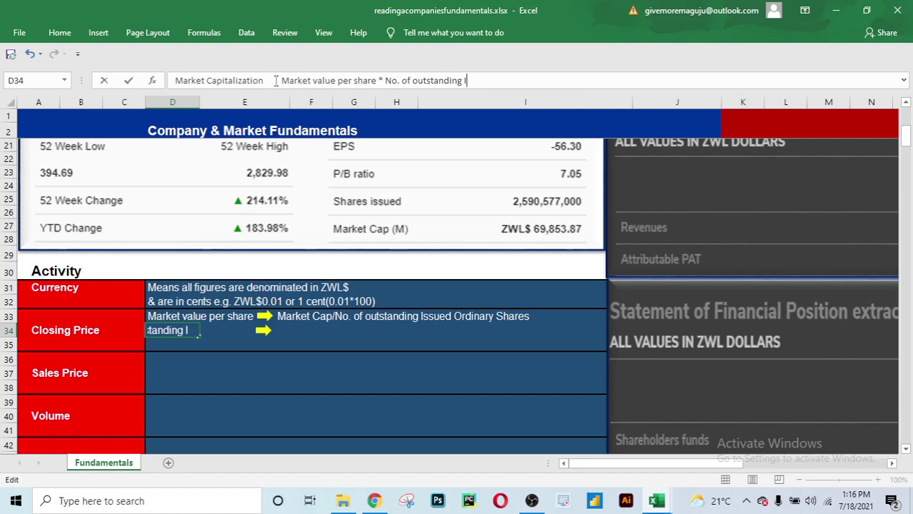
pyautogui.press('BackSpace')
pyautogui.press('BackSpace')
pyautogui.press('BackSpace')
pyautogui.press('BackSpace')
pyautogui.press('BackSpace')
pyautogui.write('sued O')
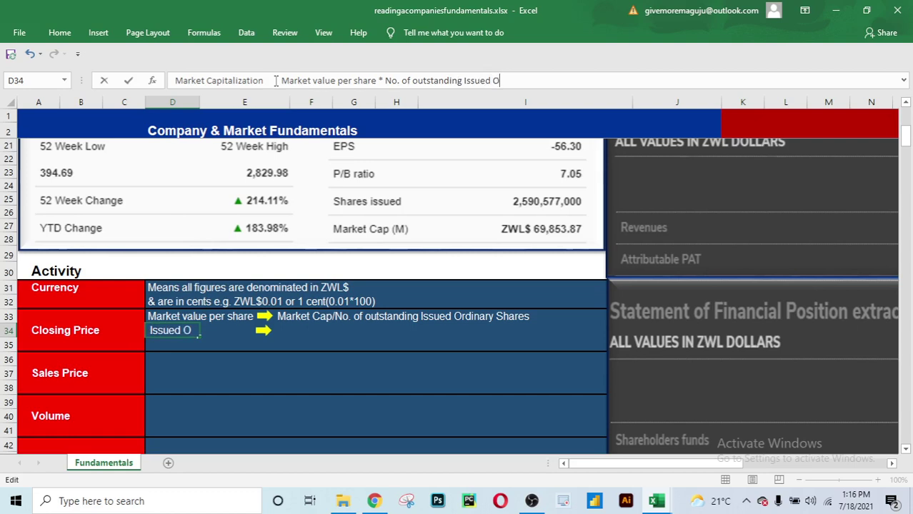
pyautogui.write('rdinary Shares')
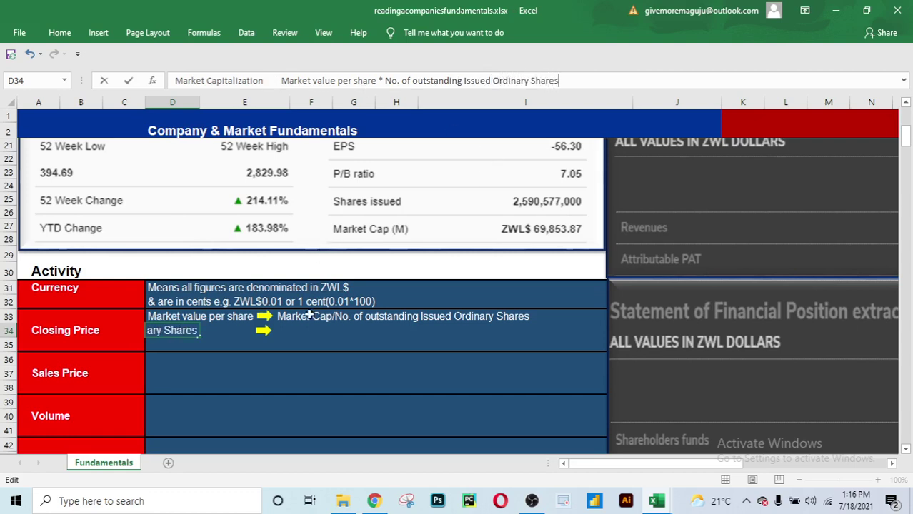
pyautogui.click(300, 357)
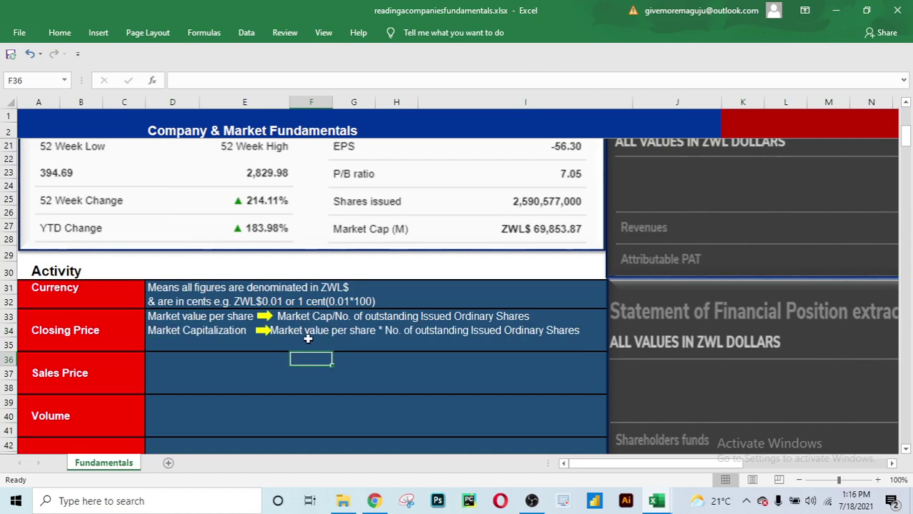
# Widen the gap before "Market value per share" in D34 by one space.
pyautogui.click(189, 330)
pyautogui.click(282, 80)
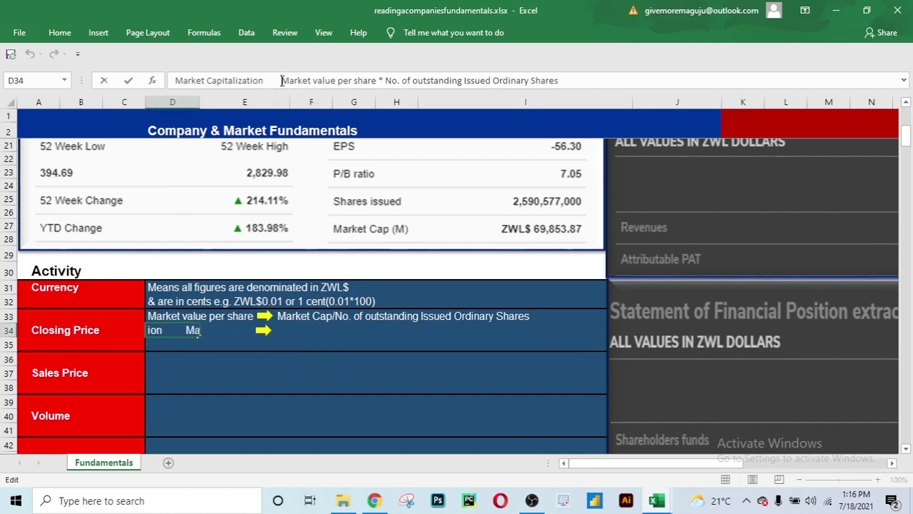
pyautogui.click(323, 368)
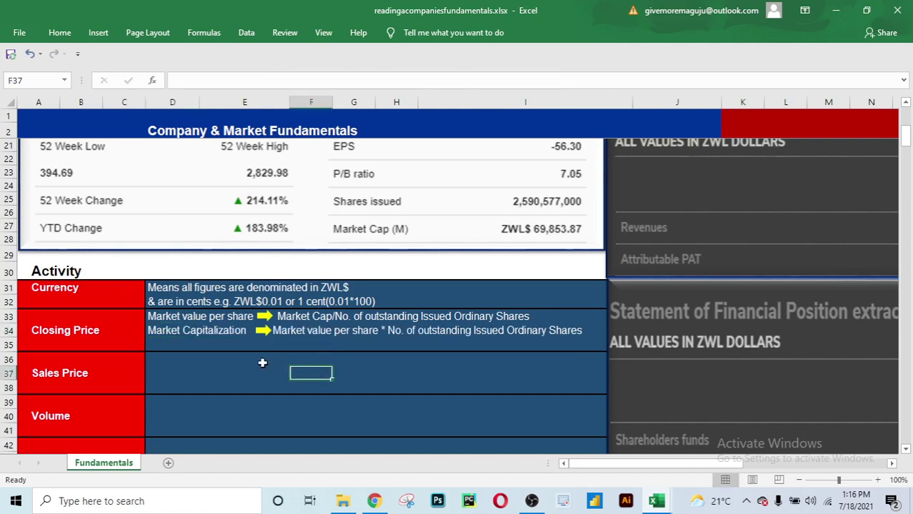
# Enter "Closing share price, Closing stock price, Current share price, Current Stock price" in D35 as the third Closing Price line.
pyautogui.click(210, 347)
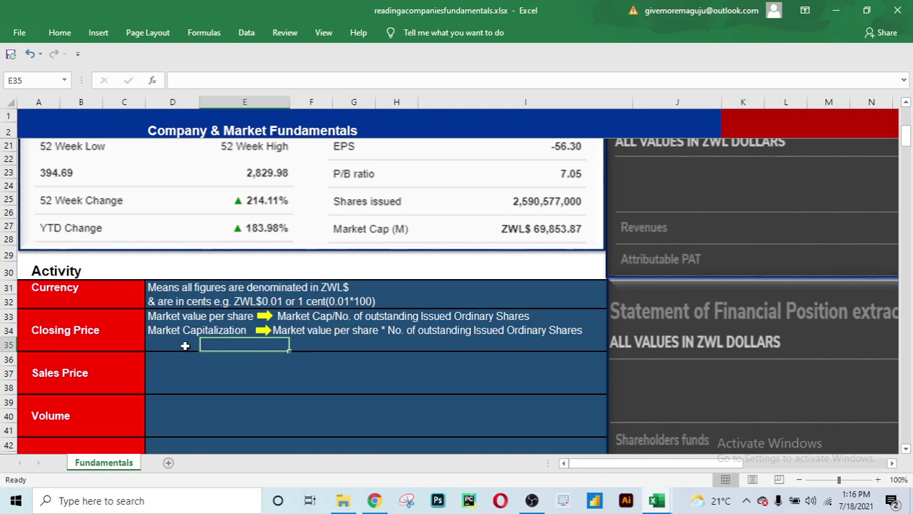
pyautogui.click(185, 346)
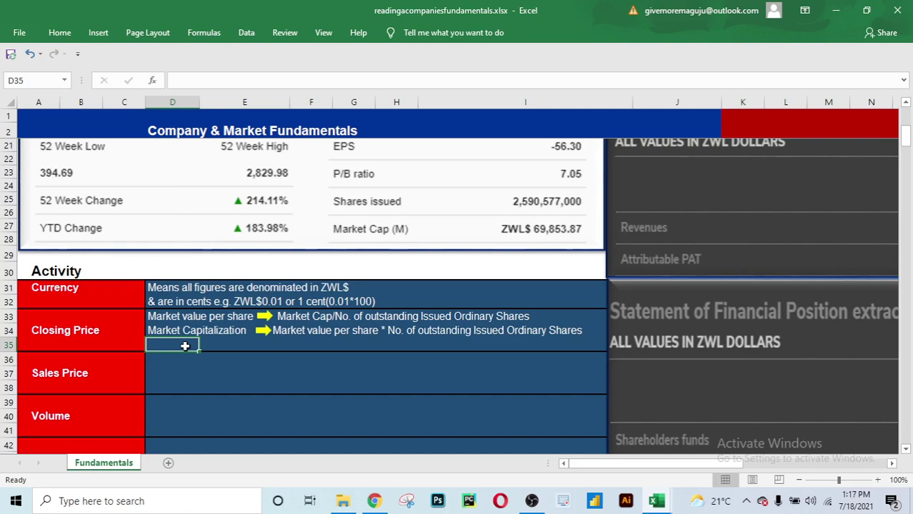
pyautogui.write('Clos')
pyautogui.press('BackSpace')
pyautogui.press('BackSpace')
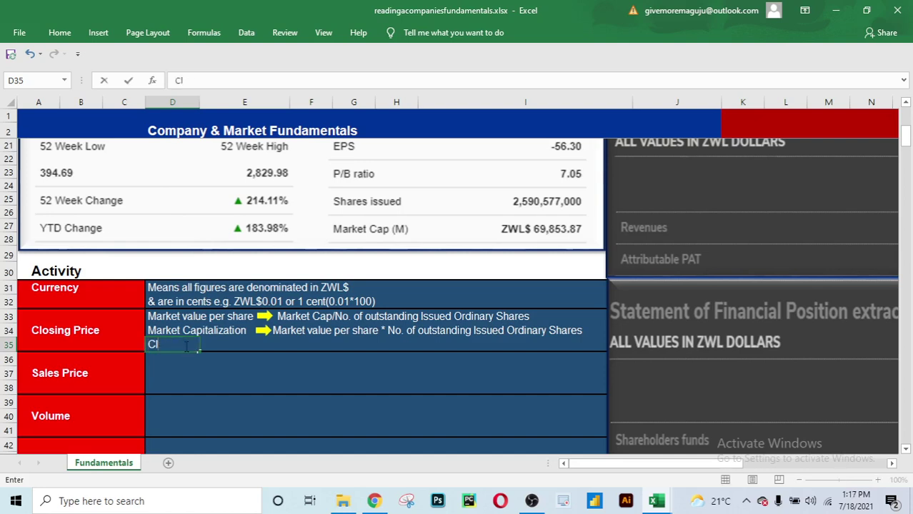
pyautogui.write('osing share price,')
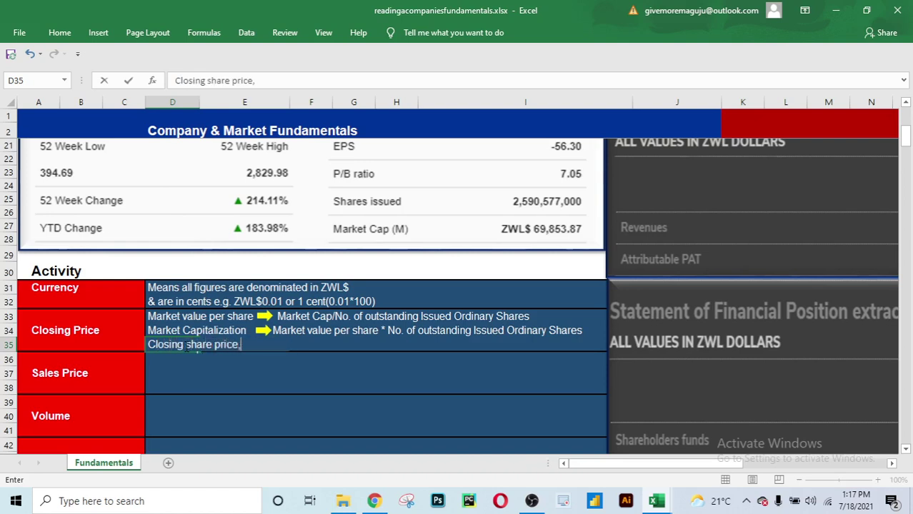
pyautogui.write(' Closing ')
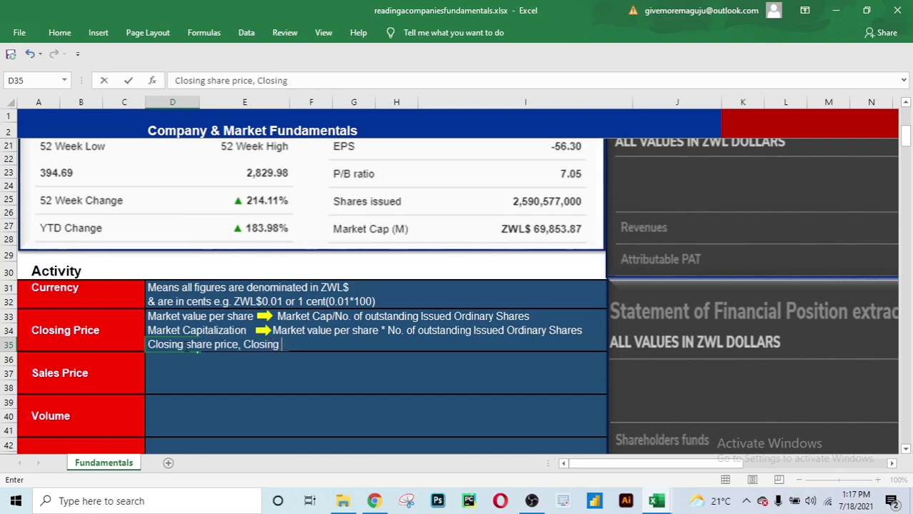
pyautogui.write('stock price, ')
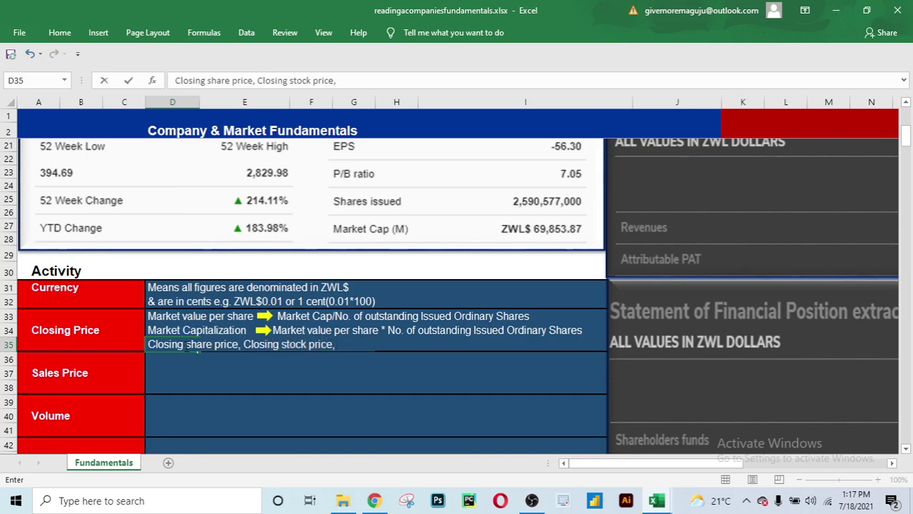
pyautogui.write('Current s')
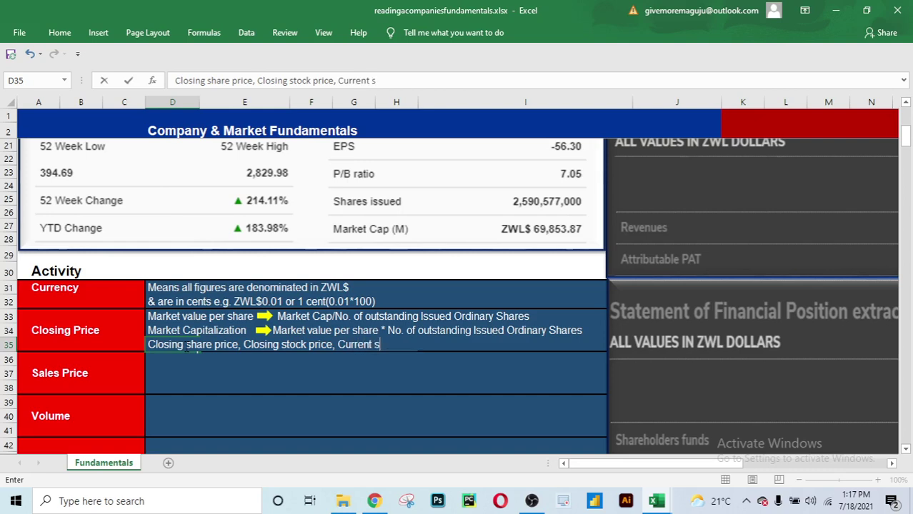
pyautogui.write('hare price')
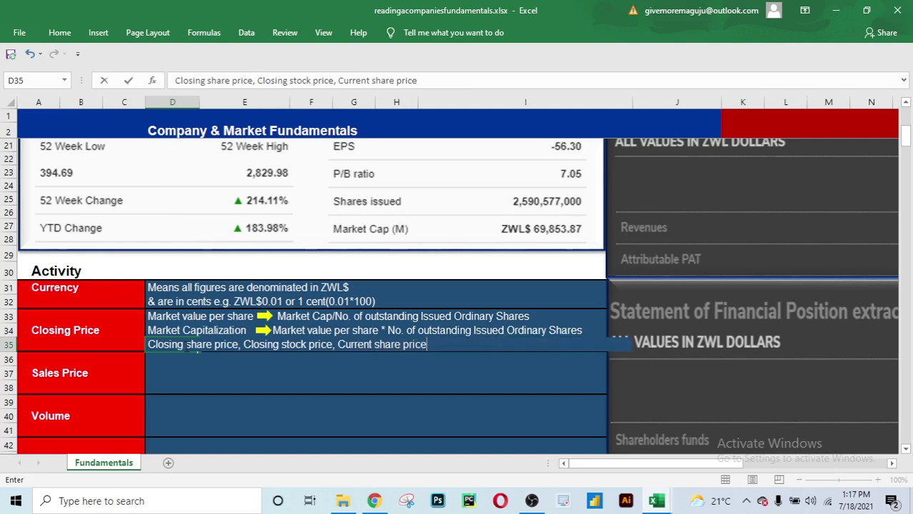
pyautogui.write(', Current Stock')
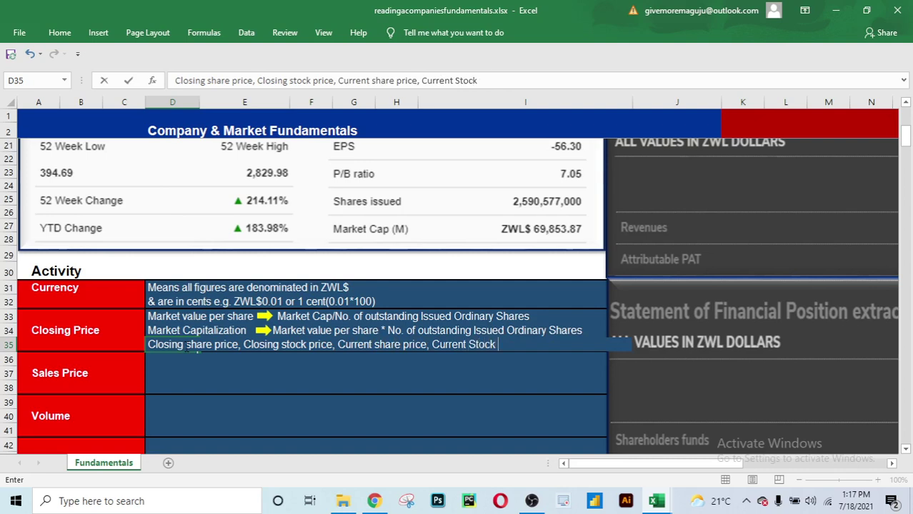
pyautogui.write(' price')
pyautogui.click(395, 383)
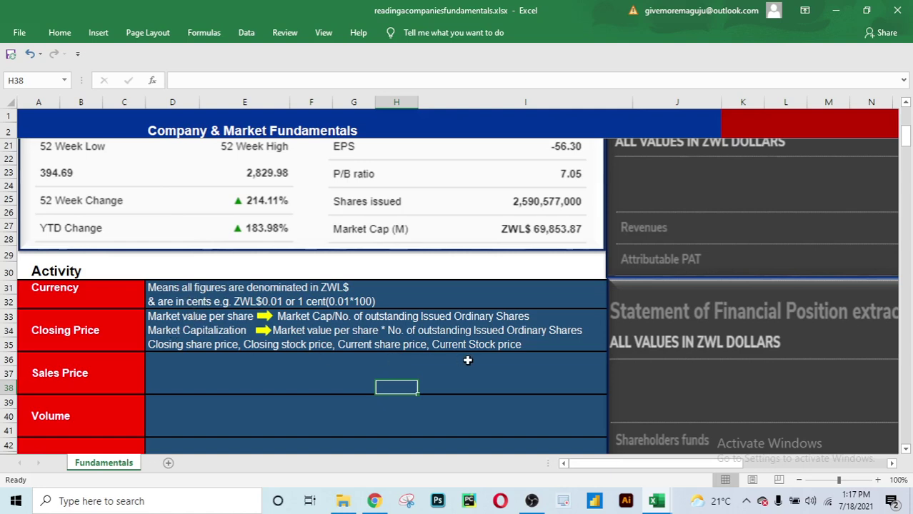
# Enter "Simply the current share price or Closing stock price or Market value per share" in D37 as the Sales Price explanation.
pyautogui.click(192, 316)
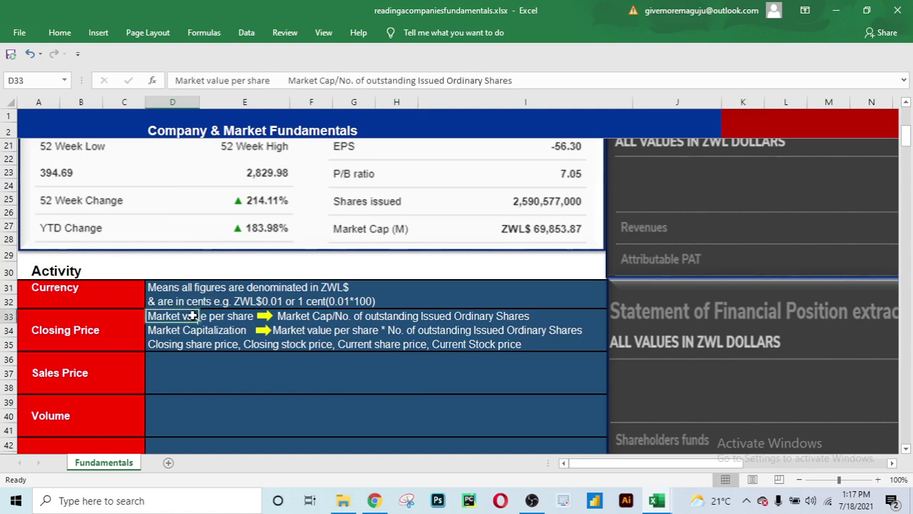
pyautogui.click(160, 376)
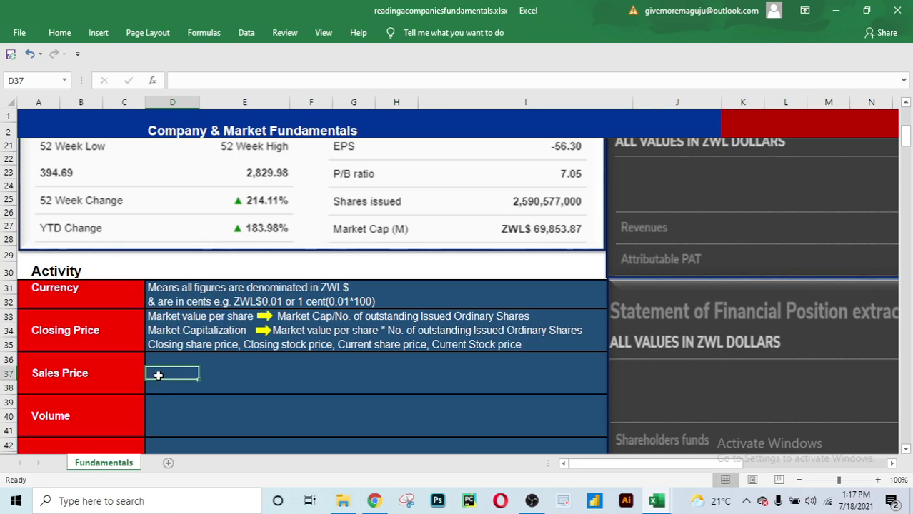
pyautogui.write('Si')
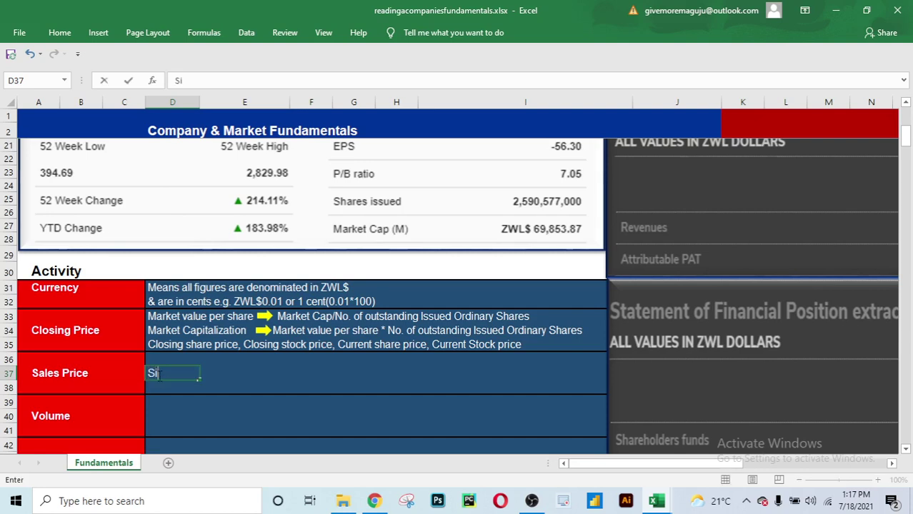
pyautogui.write('mply the cur')
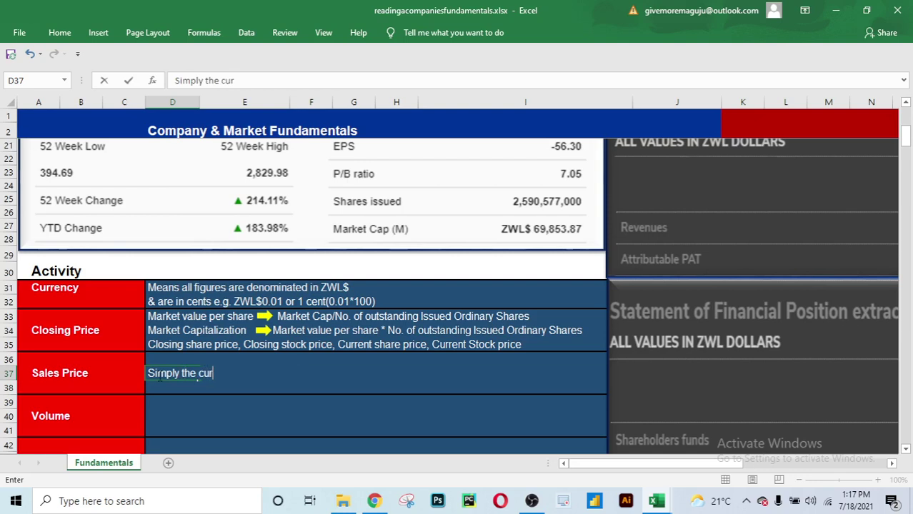
pyautogui.write('rent share')
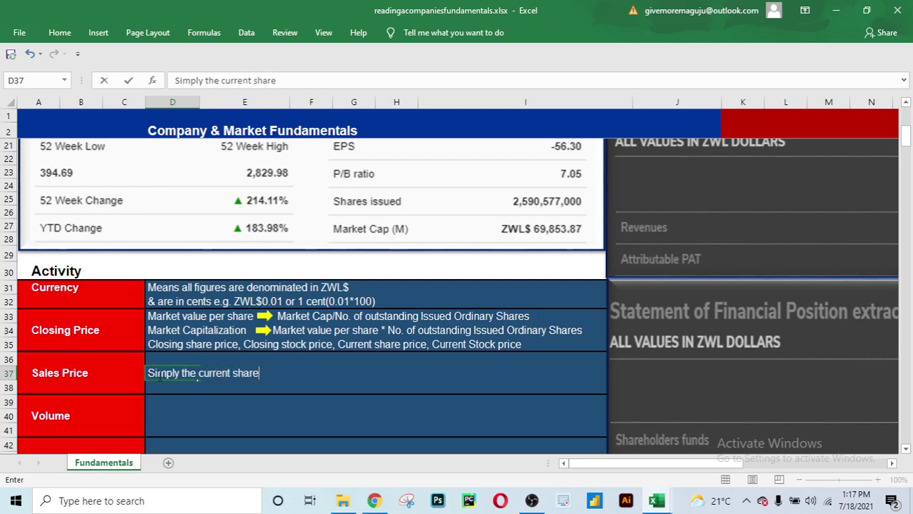
pyautogui.write(' price or Closing ')
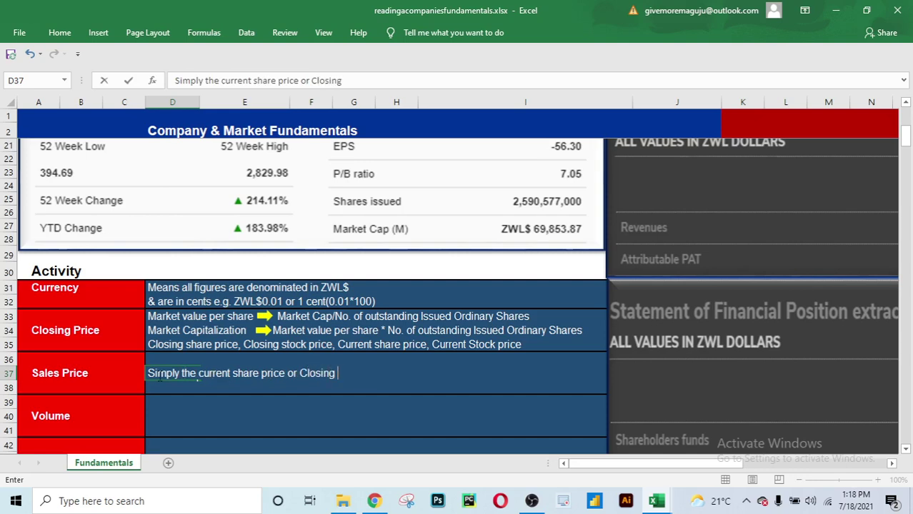
pyautogui.write('stock price or Curre')
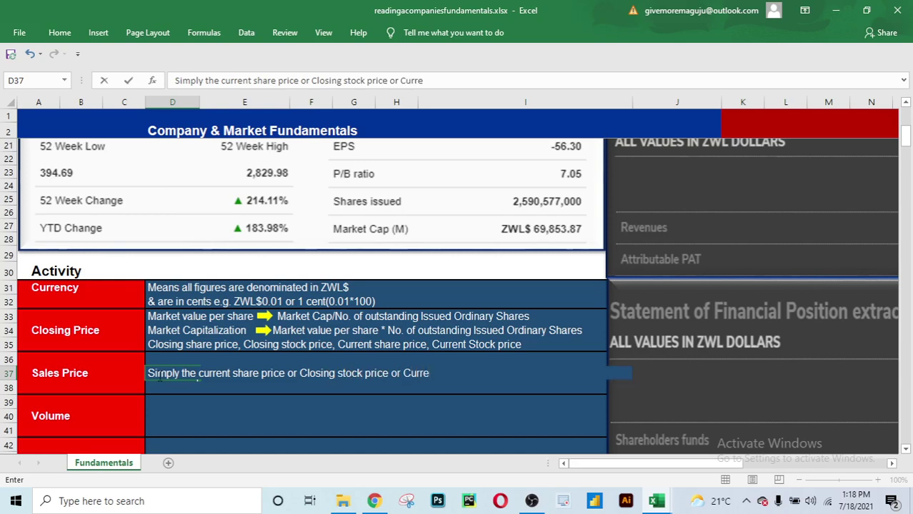
pyautogui.press('BackSpace')
pyautogui.press('BackSpace')
pyautogui.press('BackSpace')
pyautogui.press('BackSpace')
pyautogui.press('BackSpace')
pyautogui.write('Marke')
pyautogui.write('t value per')
pyautogui.write(' share')
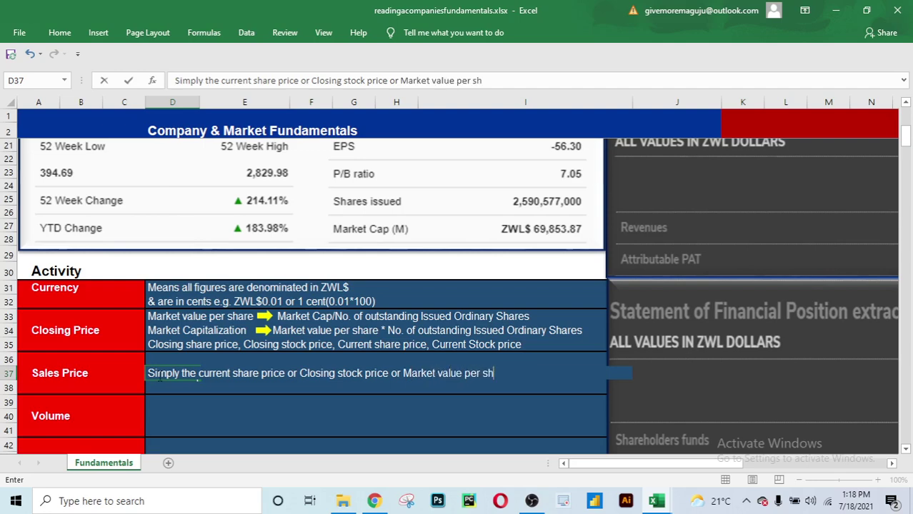
pyautogui.click(213, 426)
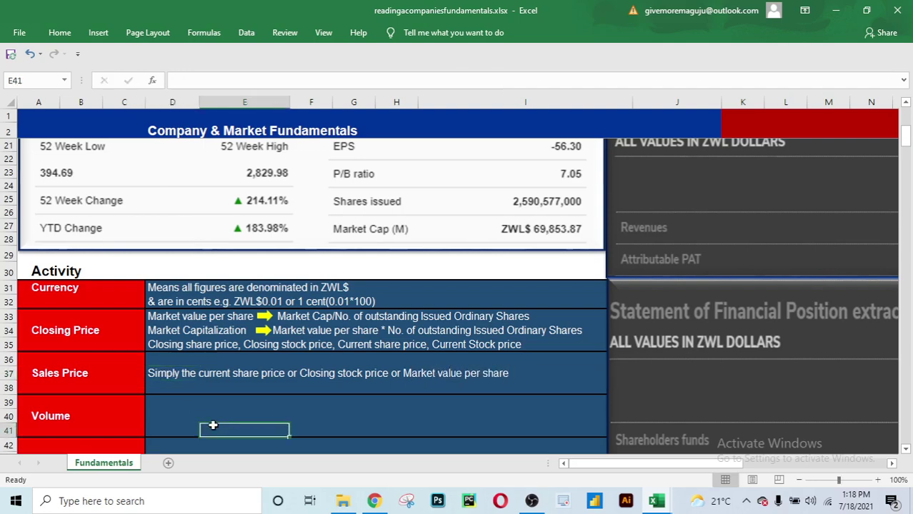
# Enter "Amount of shares traded that day" in D40 as the Volume explanation.
pyautogui.scroll(-2, 261, 371)
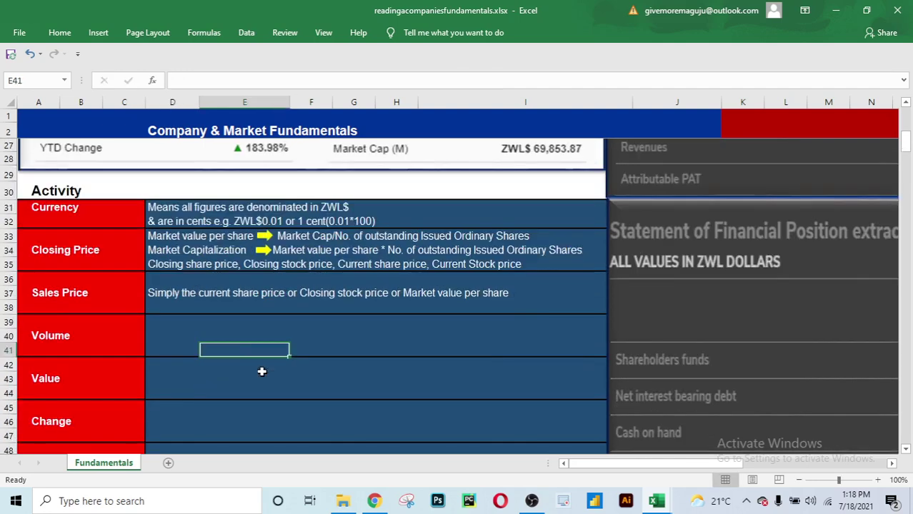
pyautogui.click(175, 333)
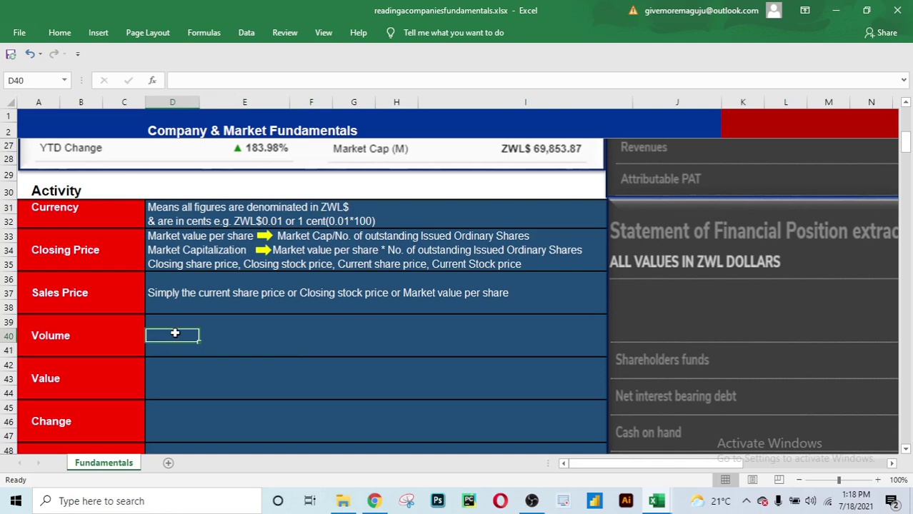
pyautogui.write('Amou')
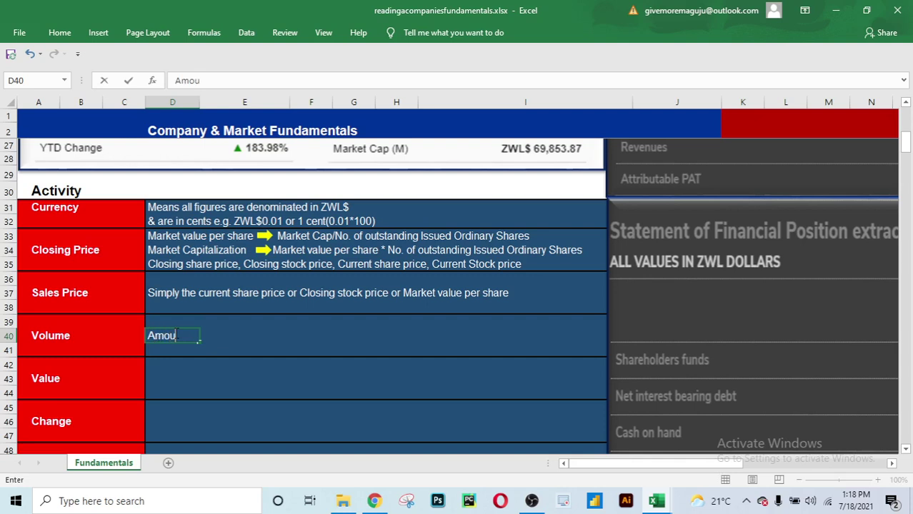
pyautogui.write('ntof s')
pyautogui.press('BackSpace')
pyautogui.press('BackSpace')
pyautogui.press('BackSpace')
pyautogui.press('BackSpace')
pyautogui.write('of shar')
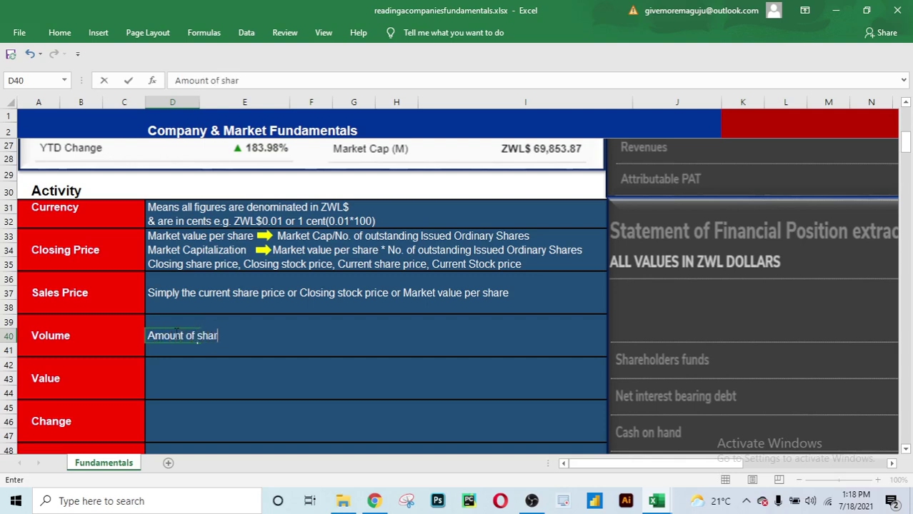
pyautogui.write('es traded')
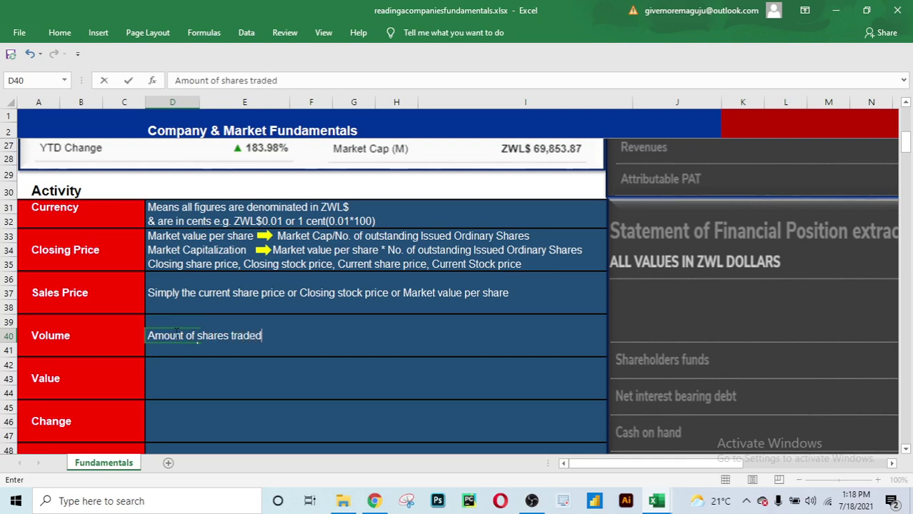
pyautogui.write(' that day')
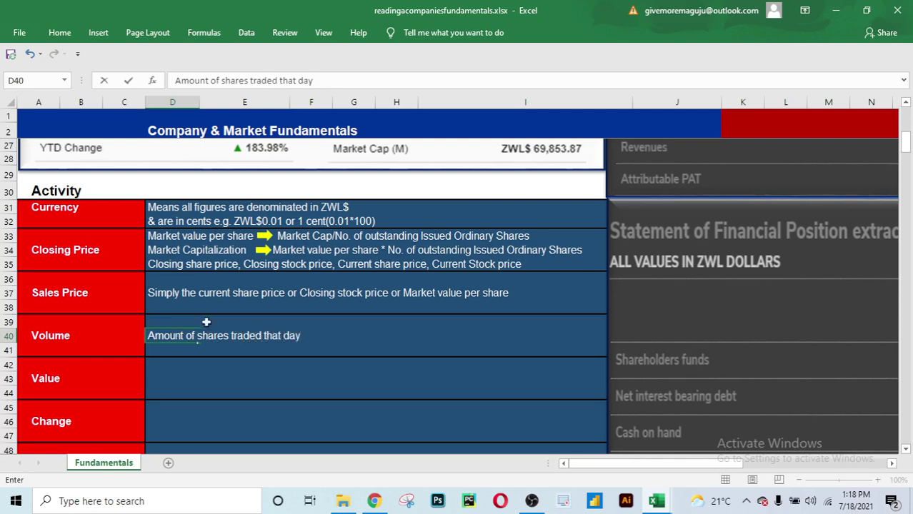
pyautogui.click(392, 345)
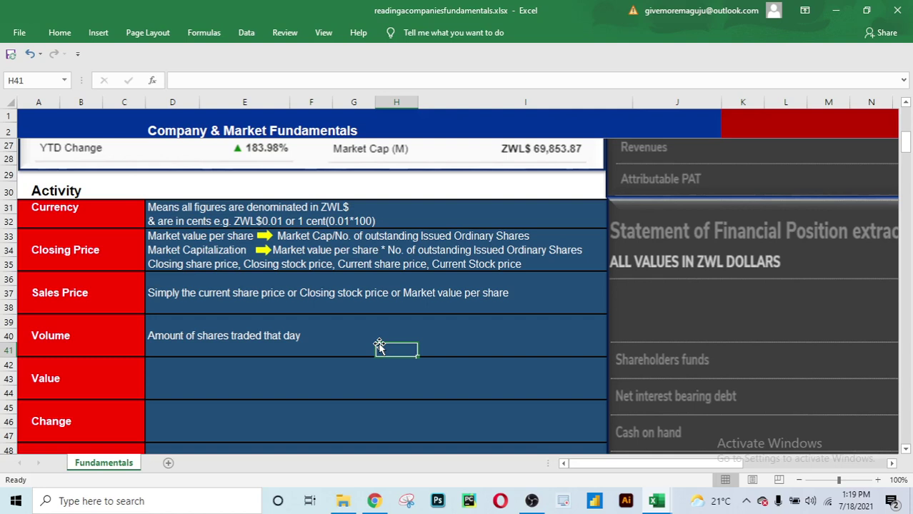
# Enter "Closing share price * volume" in D43 as the Value explanation.
pyautogui.click(160, 376)
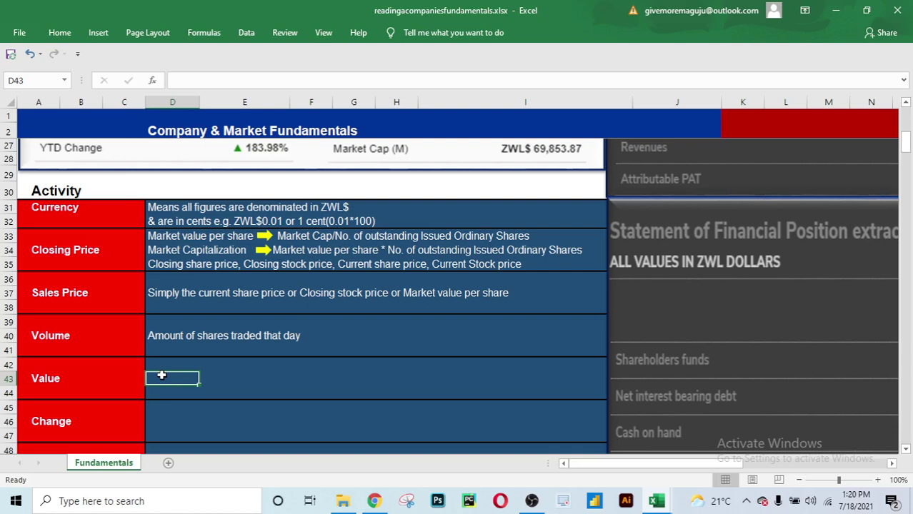
pyautogui.write('Clos')
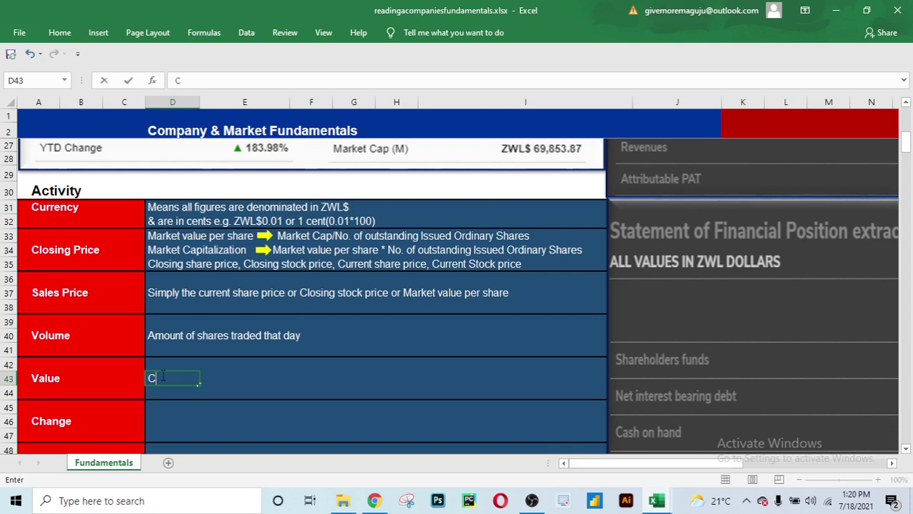
pyautogui.press('BackSpace')
pyautogui.press('BackSpace')
pyautogui.press('BackSpace')
pyautogui.write('losing share price ')
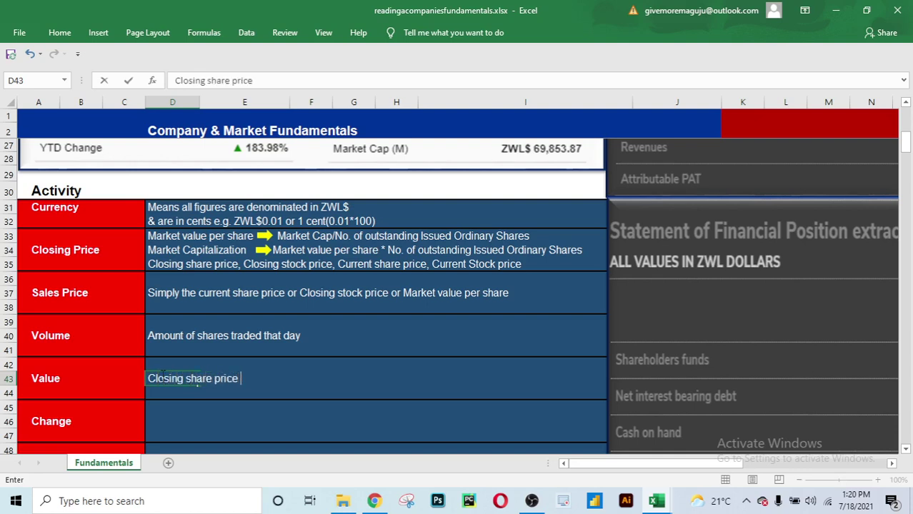
pyautogui.write('* volume')
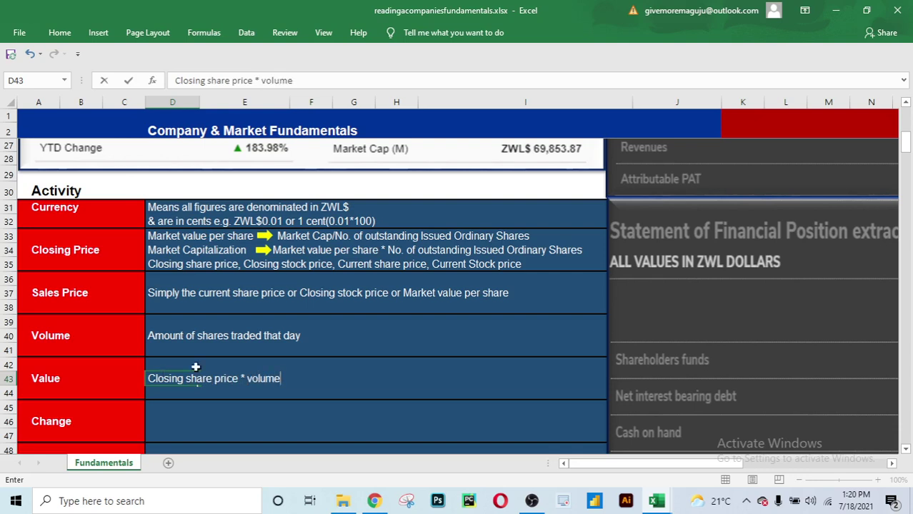
pyautogui.click(310, 361)
# Copy the yellow arrow from row 34 to the Value row and rotate it to point diagonally down at "volume".
pyautogui.click(261, 250)
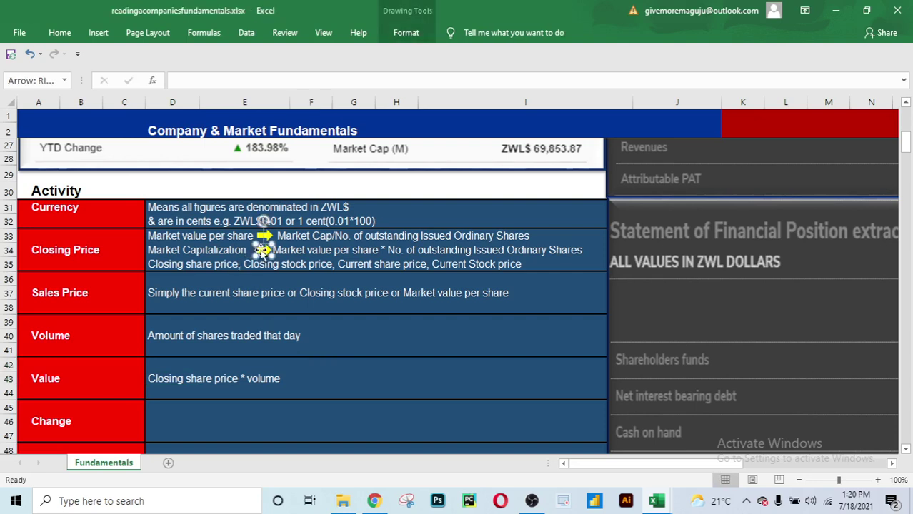
pyautogui.moveTo(261, 250); pyautogui.dragTo(266, 280)
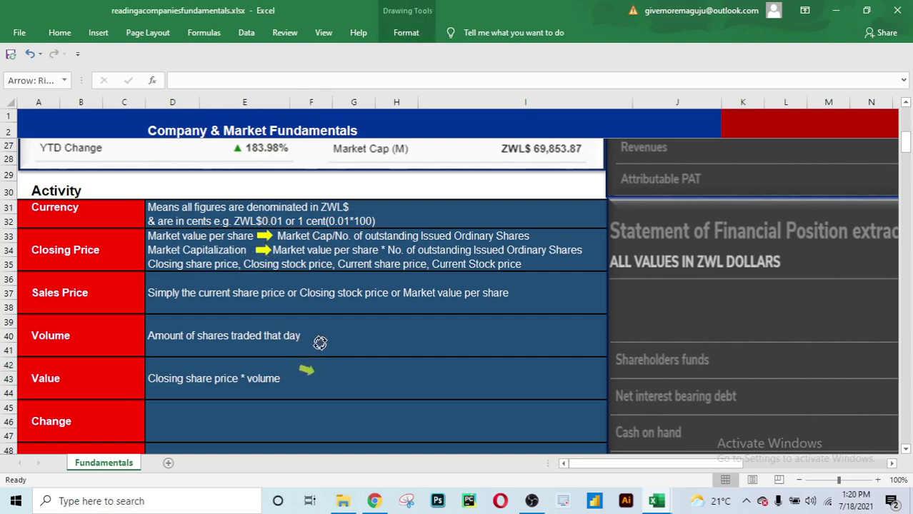
pyautogui.moveTo(320, 343)
pyautogui.mouseDown()
pyautogui.moveTo(332, 387)
pyautogui.moveTo(331, 361)
pyautogui.moveTo(308, 370)
pyautogui.moveTo(298, 357)
pyautogui.mouseUp()
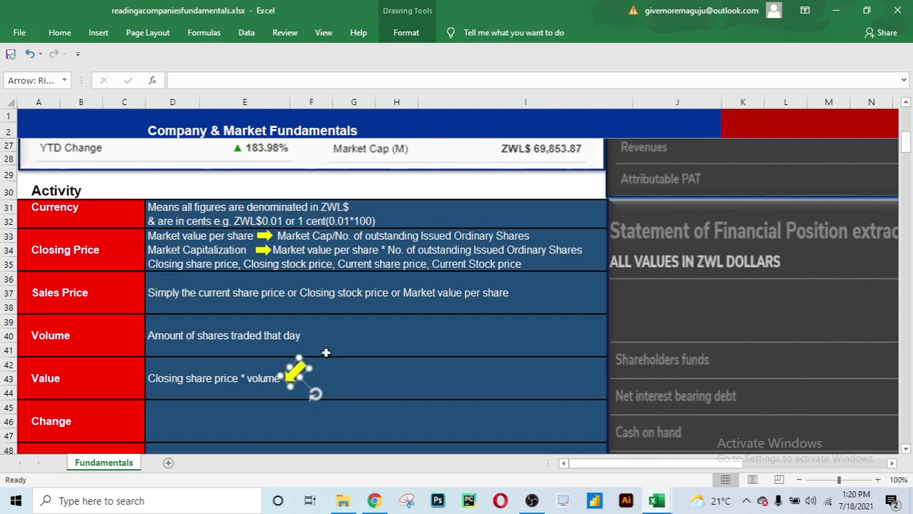
pyautogui.click(372, 337)
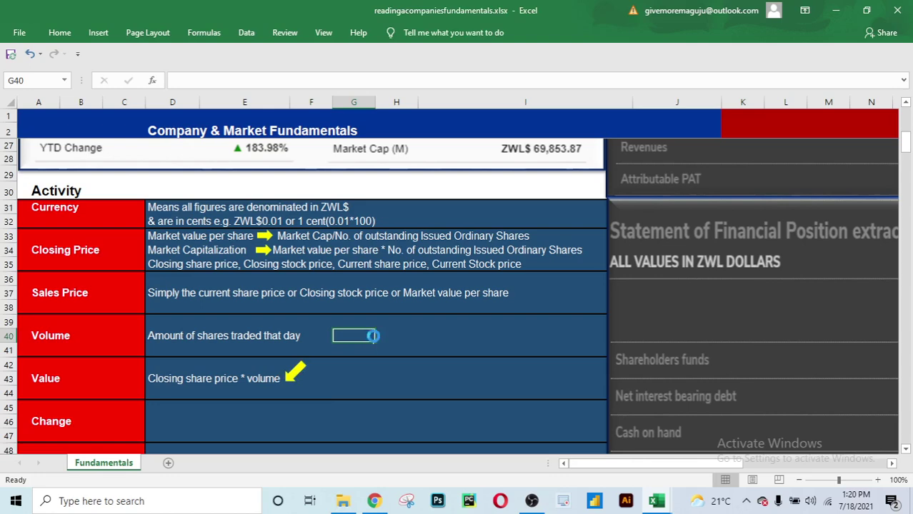
pyautogui.click(466, 292)
pyautogui.scroll(-2, 465, 290)
pyautogui.scroll(-1, 466, 291)
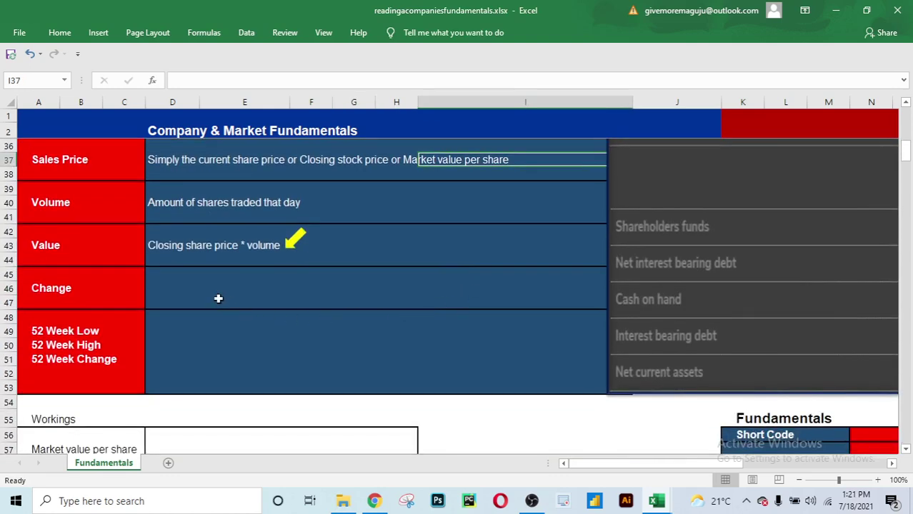
# Enter "Shows the change in stock price movements" in D45 as the first line of the Change explanation.
pyautogui.scroll(-2, 417, 347)
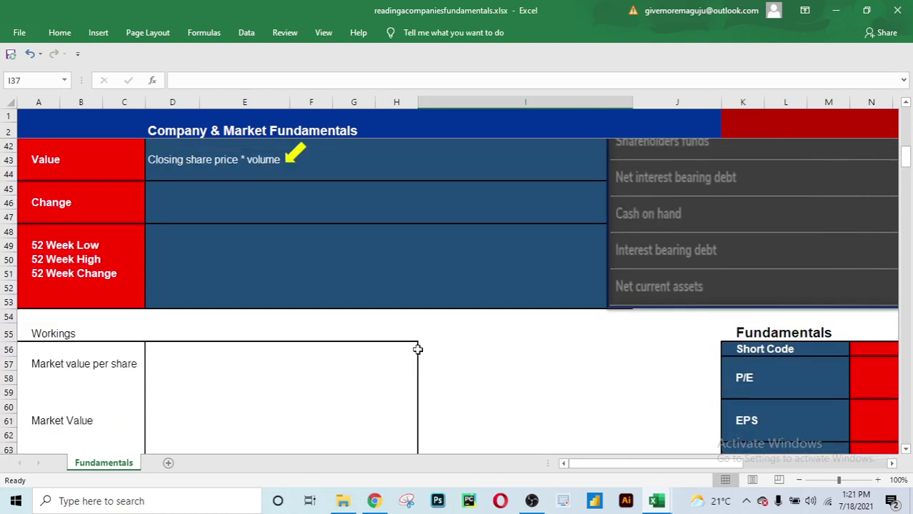
pyautogui.scroll(2, 411, 340)
pyautogui.click(298, 300)
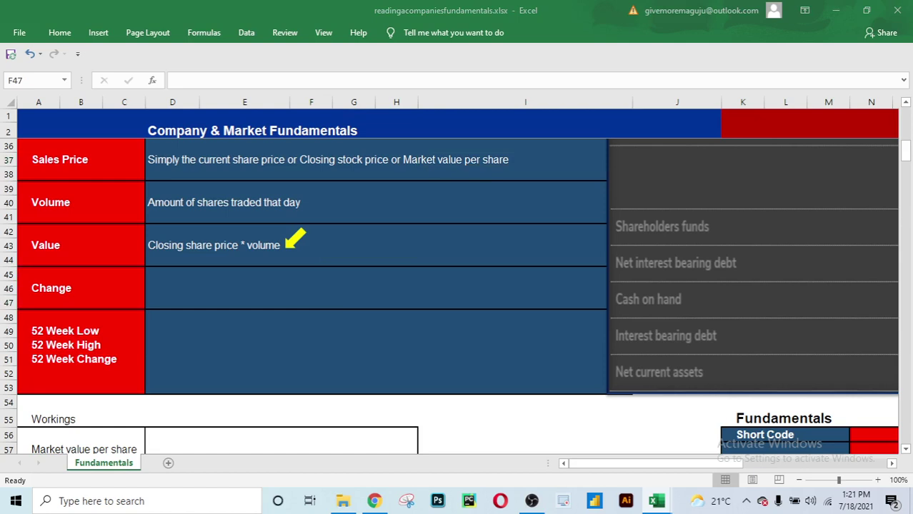
pyautogui.click(171, 291)
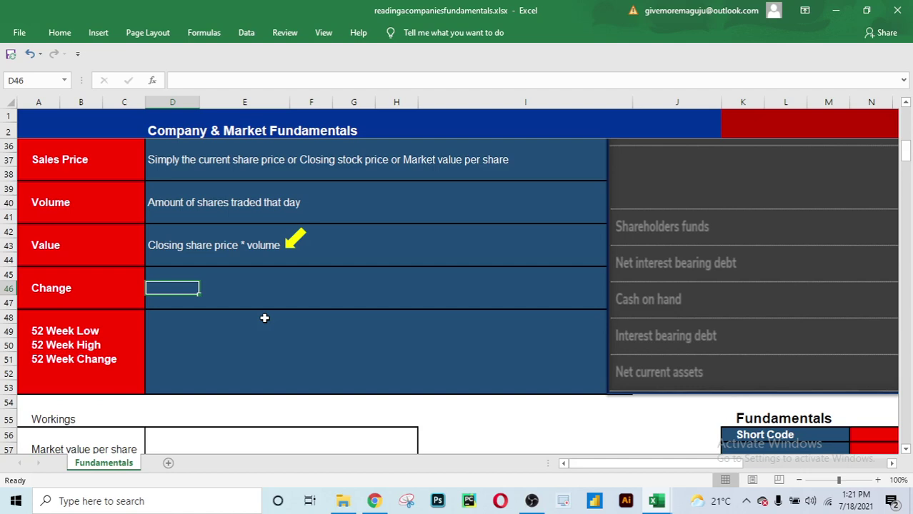
pyautogui.click(158, 273)
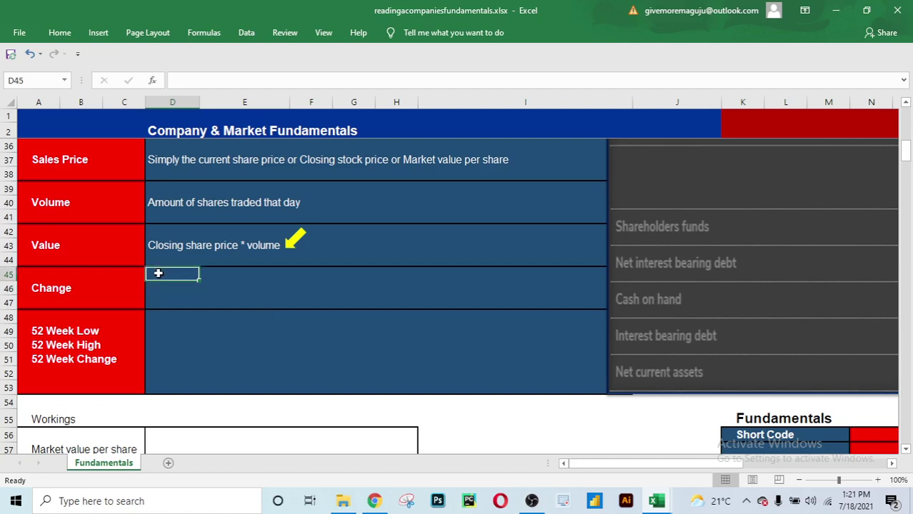
pyautogui.write('Show')
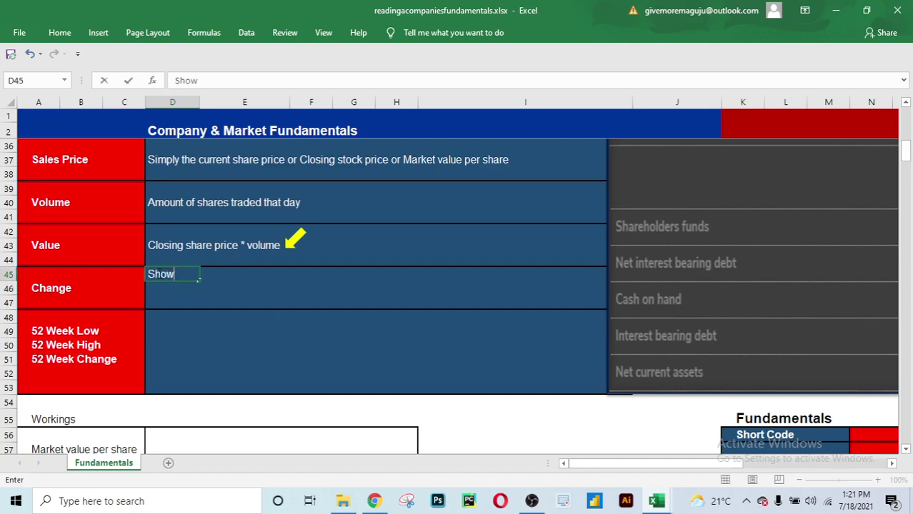
pyautogui.write('s the change in')
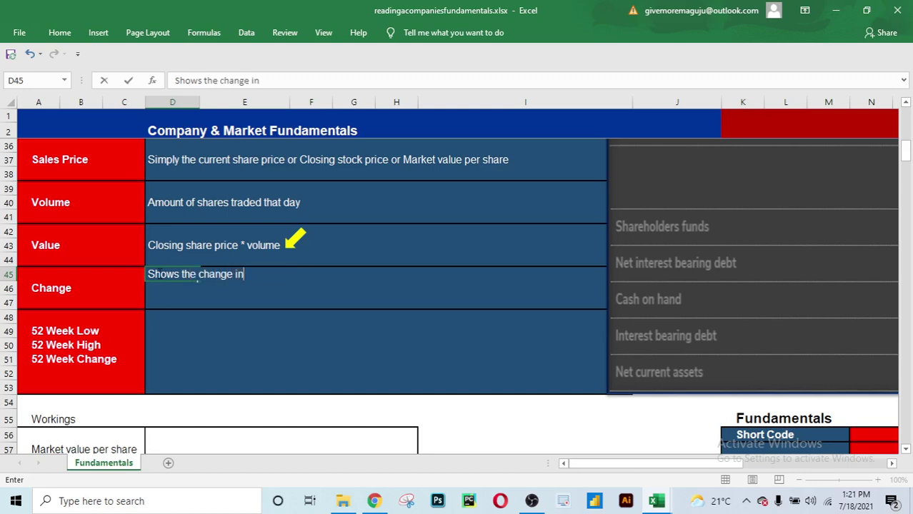
pyautogui.write(' stock pric')
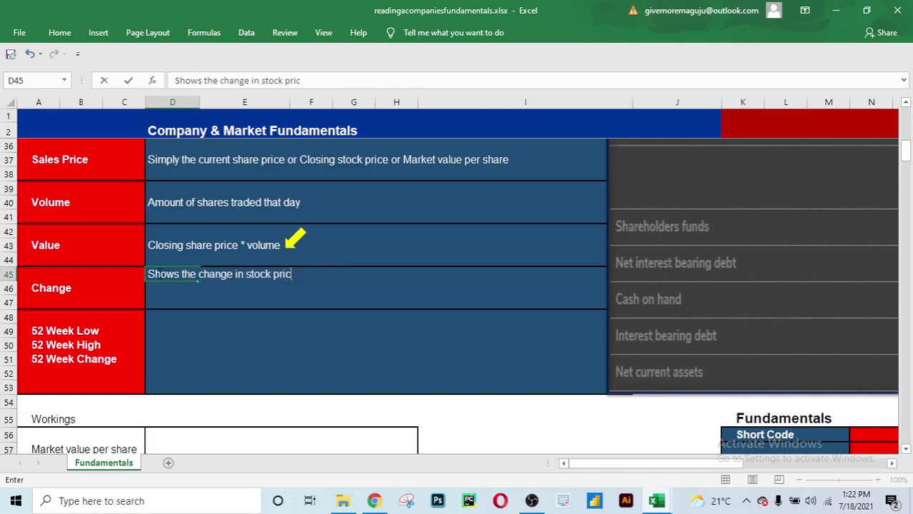
pyautogui.write('e movements')
# Enter the label "Change" in D46, below the Change row's first explanation line.
pyautogui.click(179, 288)
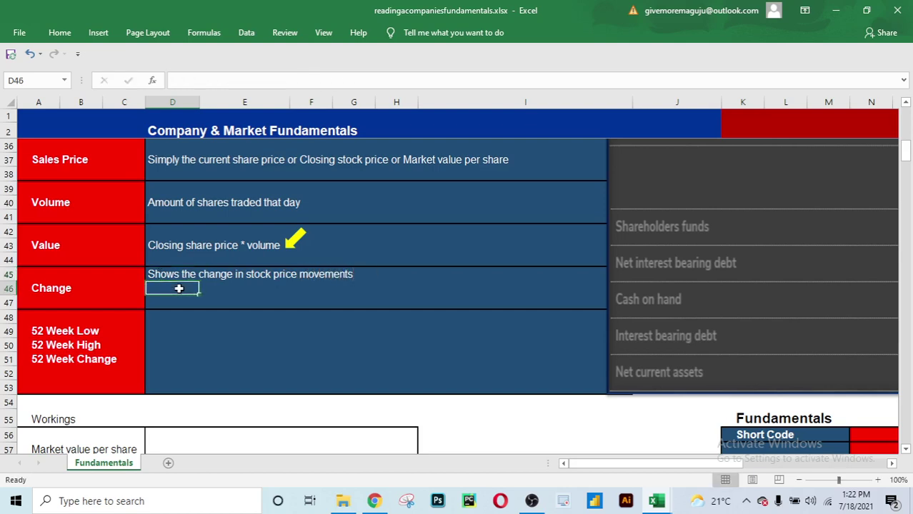
pyautogui.write('Chanhge')
pyautogui.press('BackSpace')
pyautogui.press('BackSpace')
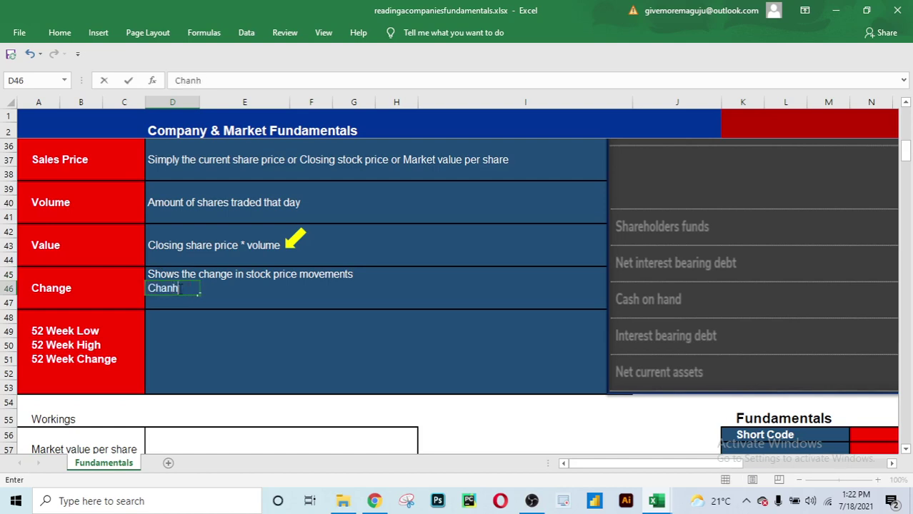
pyautogui.press('BackSpace')
pyautogui.write('ge')
# Enter "Ending stock price-Beginning stock price" in E46, beside the "Change" label.
pyautogui.click(217, 291)
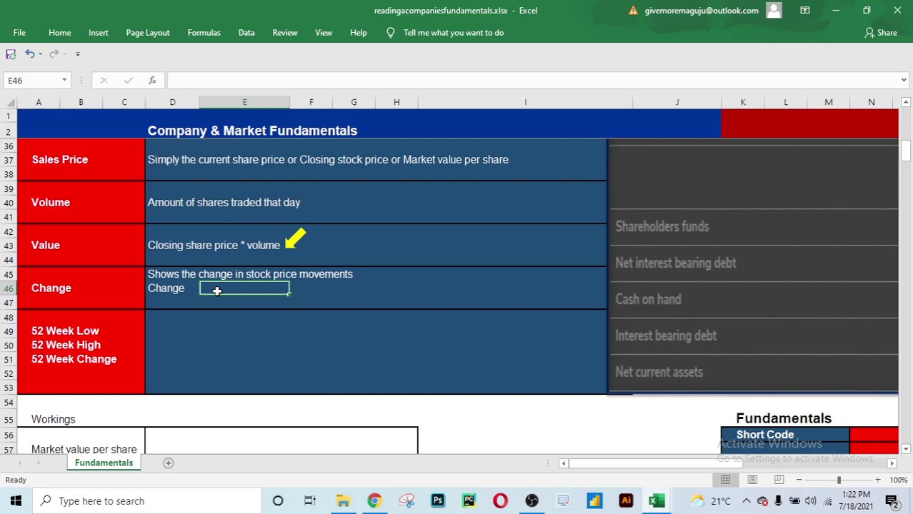
pyautogui.write('Ending ')
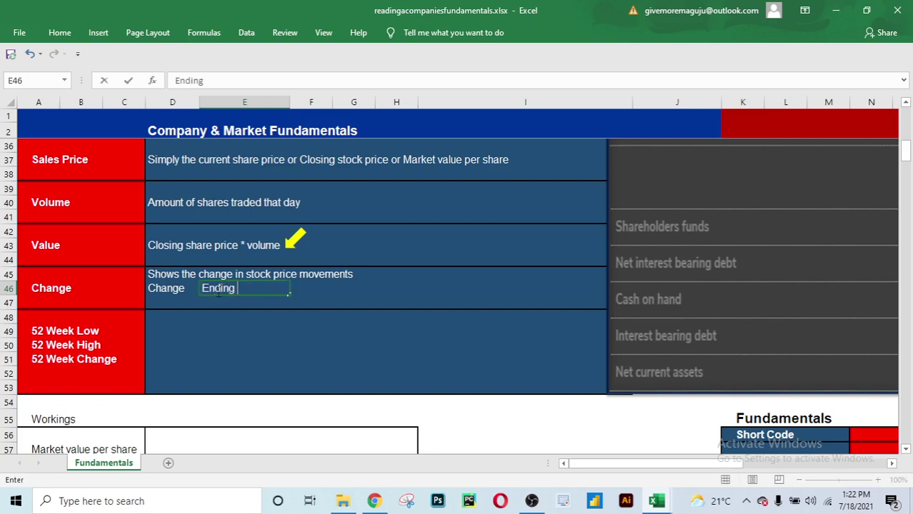
pyautogui.write('stock price')
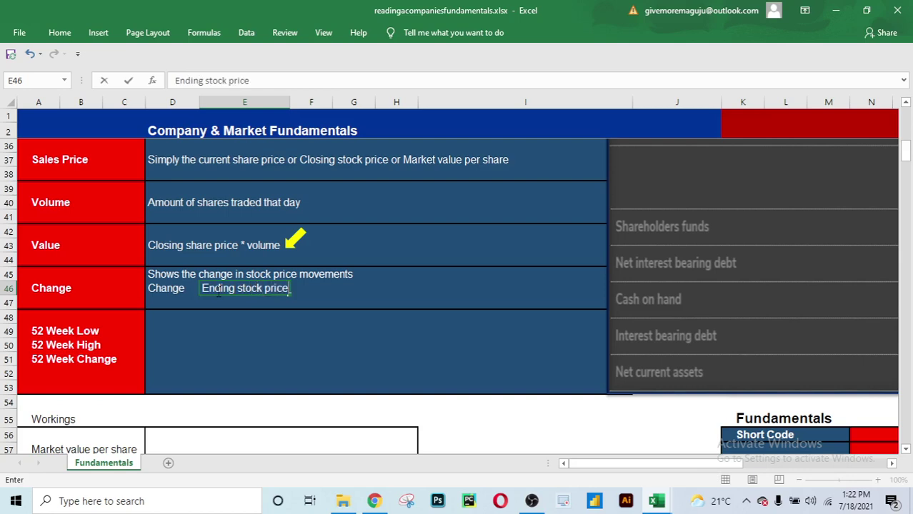
pyautogui.write('-Beginn')
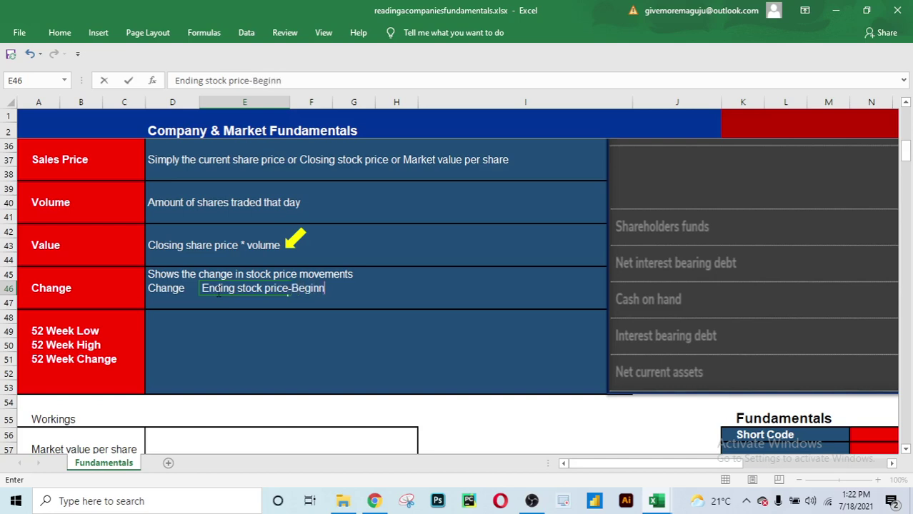
pyautogui.write('ing stock')
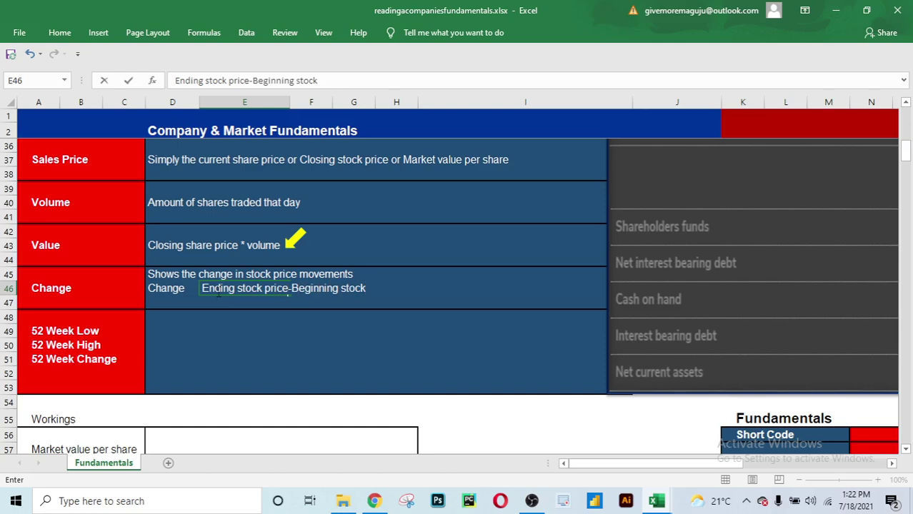
pyautogui.write(' price')
pyautogui.click(444, 274)
# Copy the yellow arrow from row 34 into row 46, between "Change" and "Ending stock price".
pyautogui.scroll(1, 336, 225)
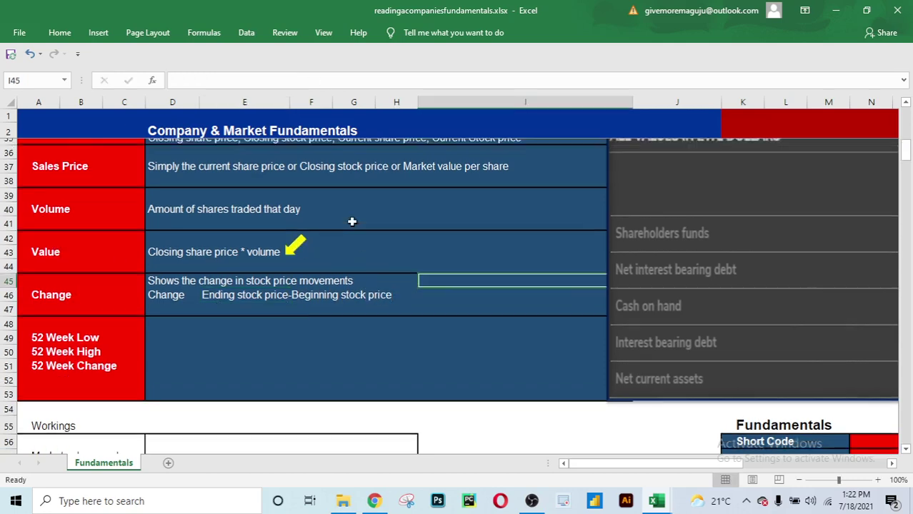
pyautogui.scroll(2, 352, 221)
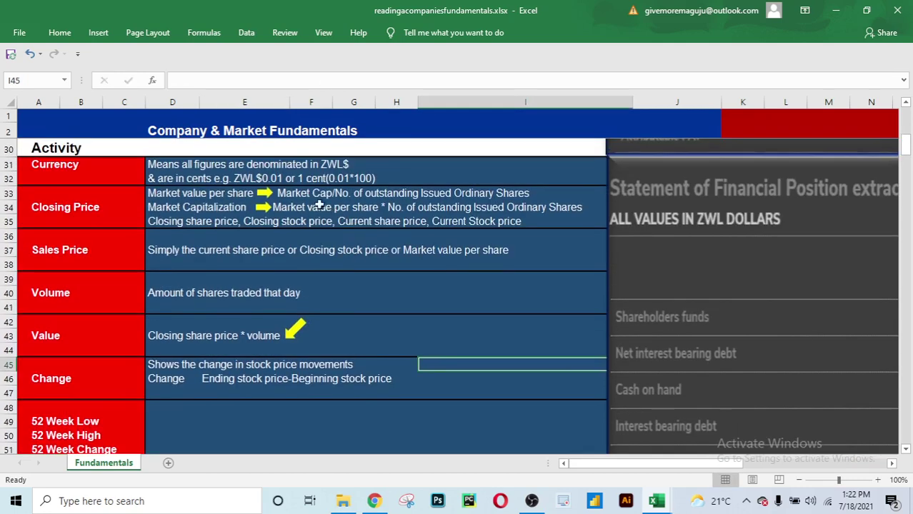
pyautogui.click(264, 207)
pyautogui.moveTo(266, 211); pyautogui.dragTo(199, 306)
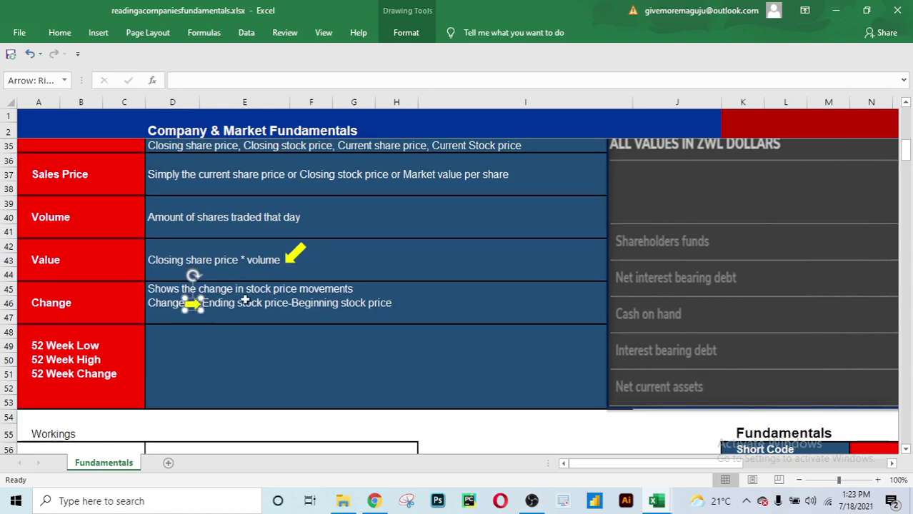
pyautogui.click(413, 305)
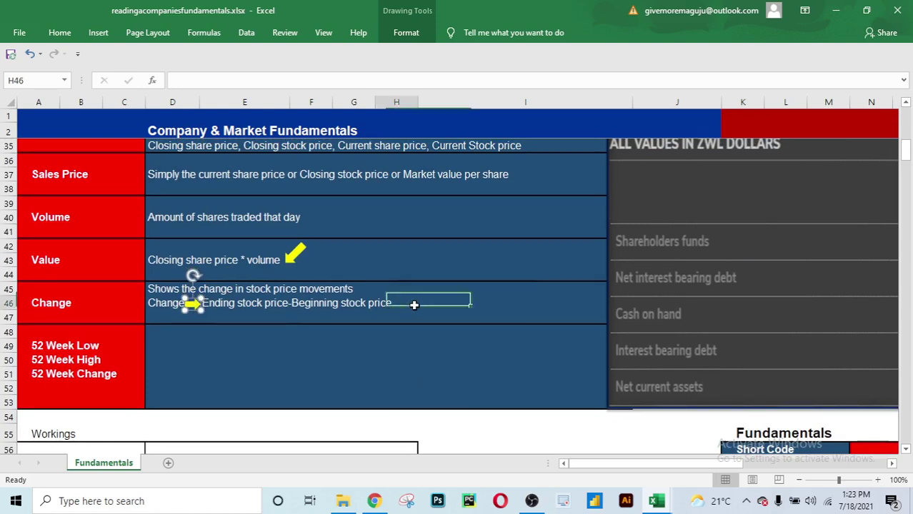
pyautogui.click(195, 306)
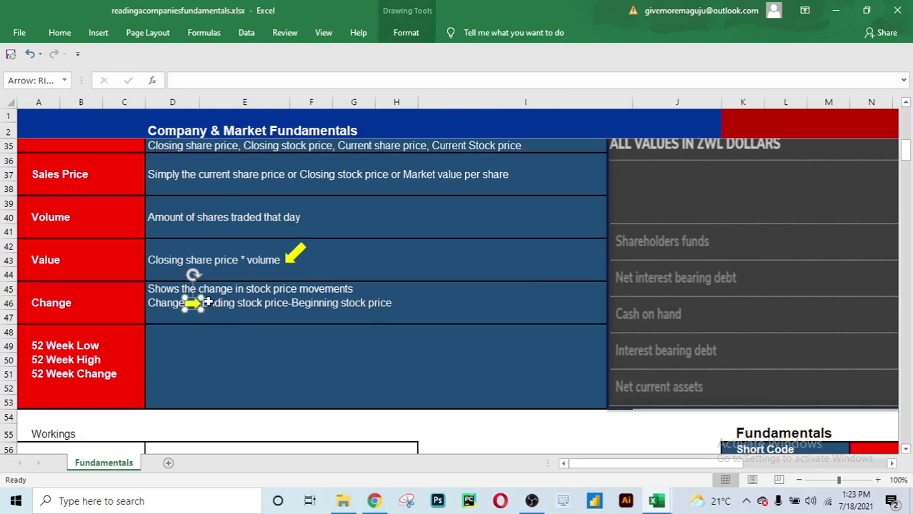
pyautogui.click(404, 287)
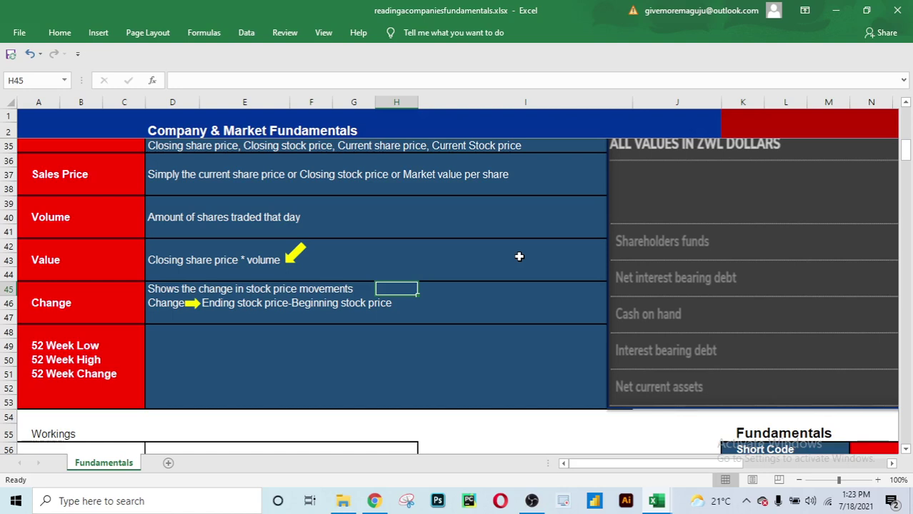
# Append " e.g. could be daily, weekly, monthly, semi-annually or yearly" to the stock price change text in E46.
pyautogui.click(412, 303)
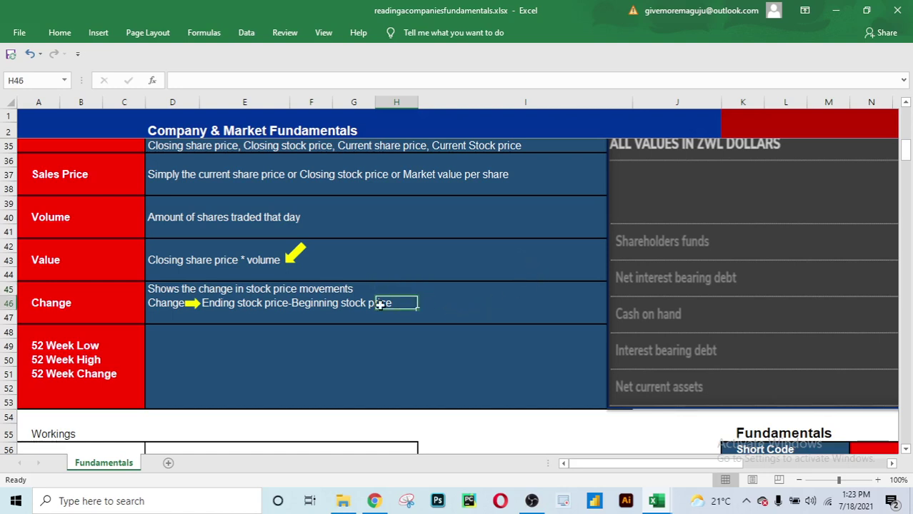
pyautogui.click(173, 303)
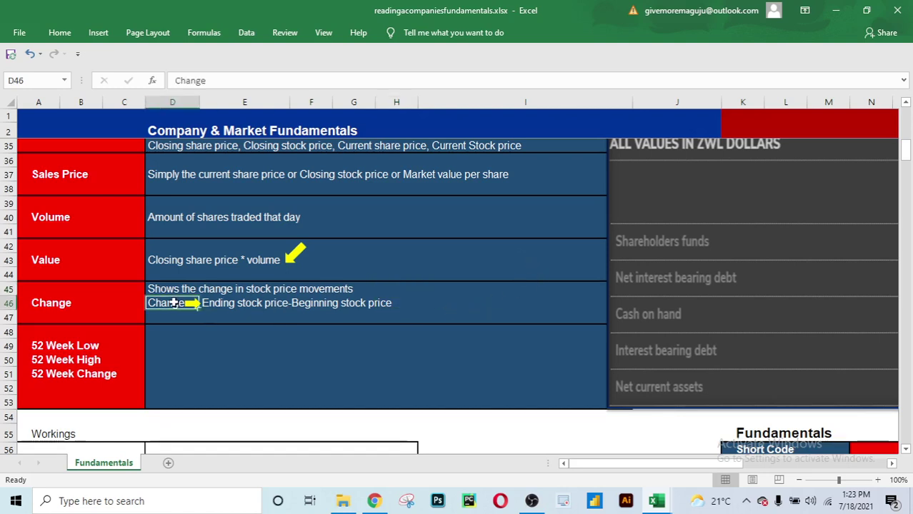
pyautogui.click(242, 303)
pyautogui.click(353, 80)
pyautogui.write('e')
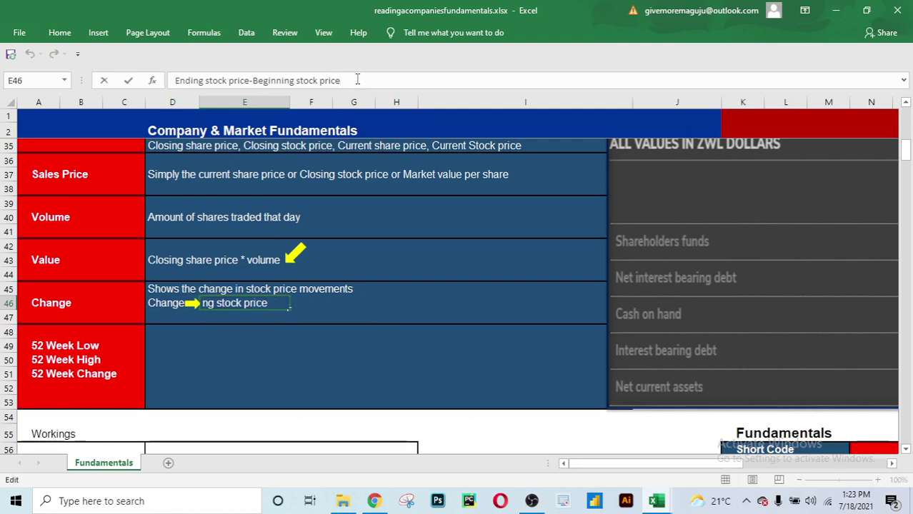
pyautogui.write(' e.g.')
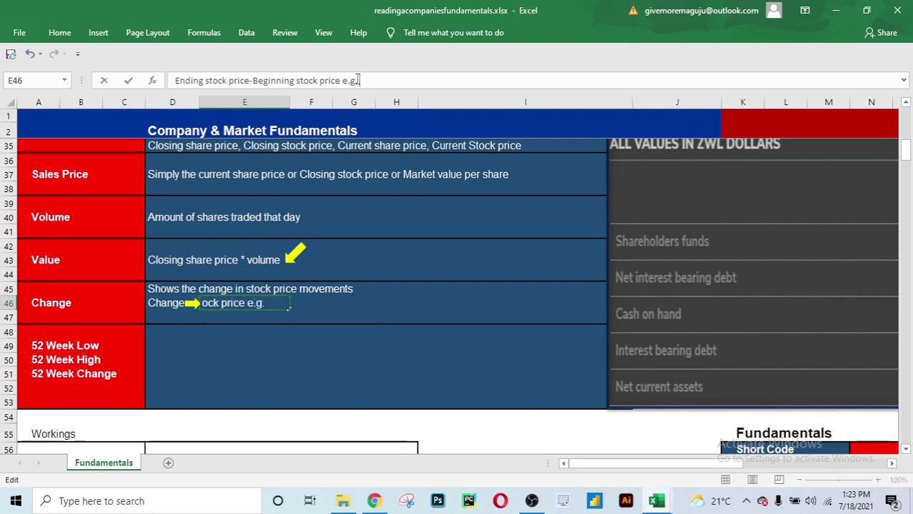
pyautogui.write(' could be dail')
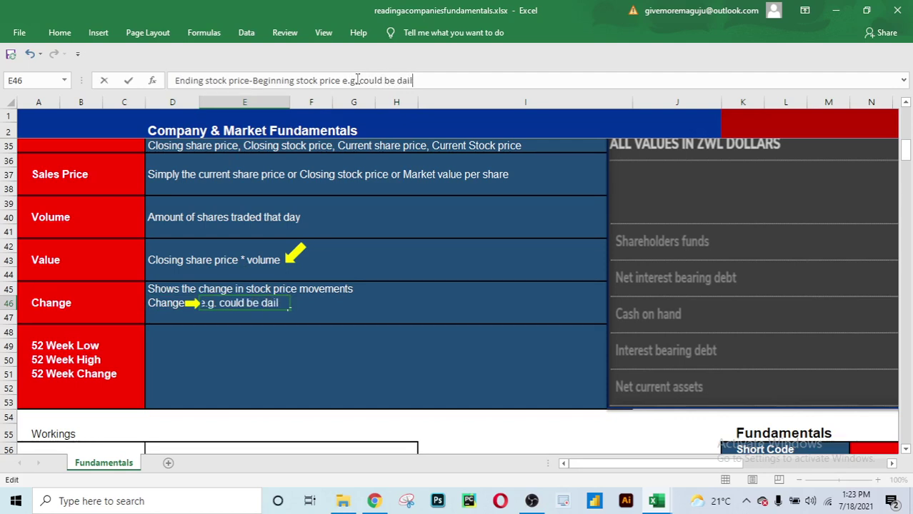
pyautogui.write('u')
pyautogui.press('BackSpace')
pyautogui.write('y, weekly')
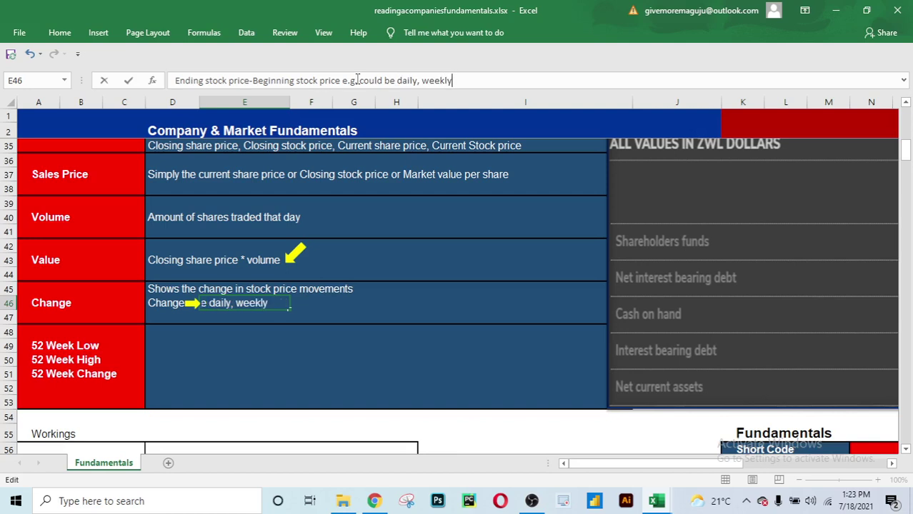
pyautogui.write(', monthly')
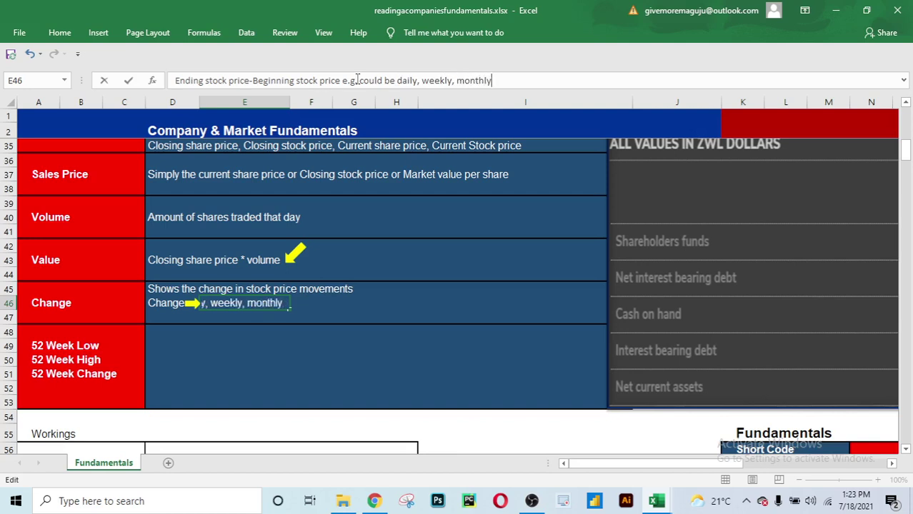
pyautogui.write(', s')
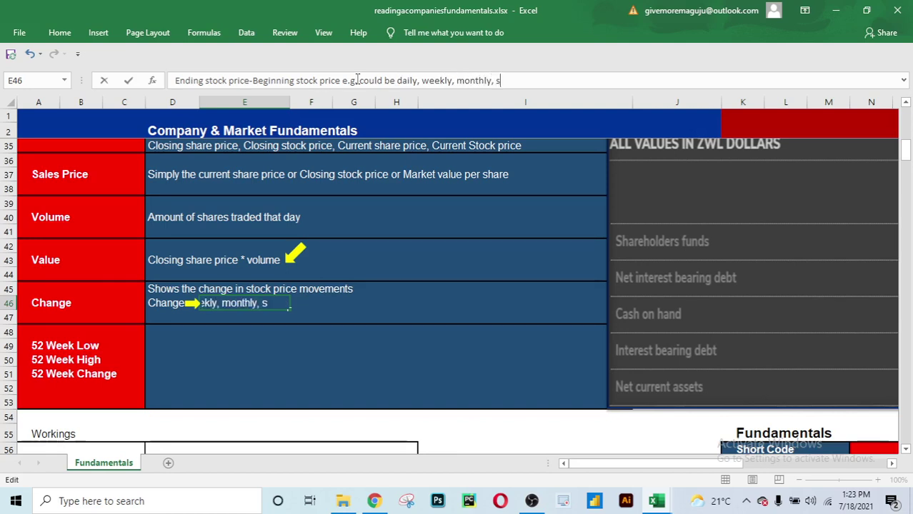
pyautogui.write('emi-annu')
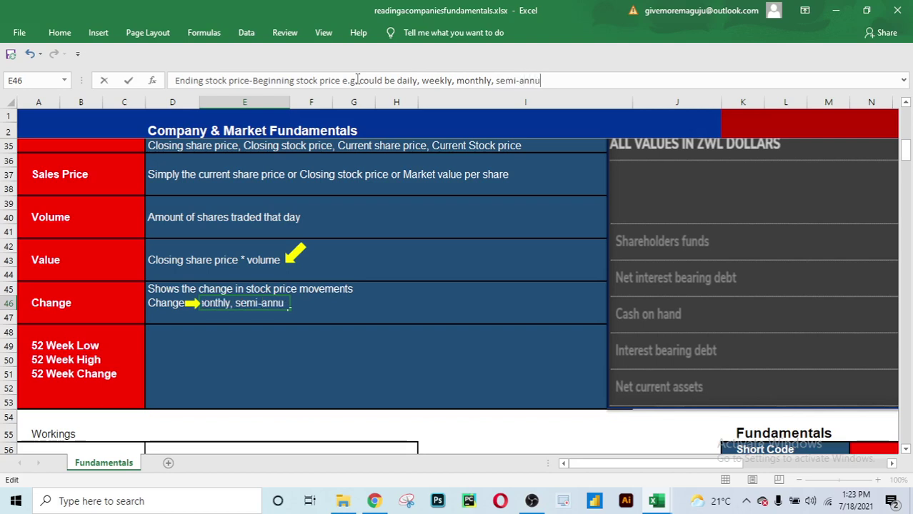
pyautogui.write('ally')
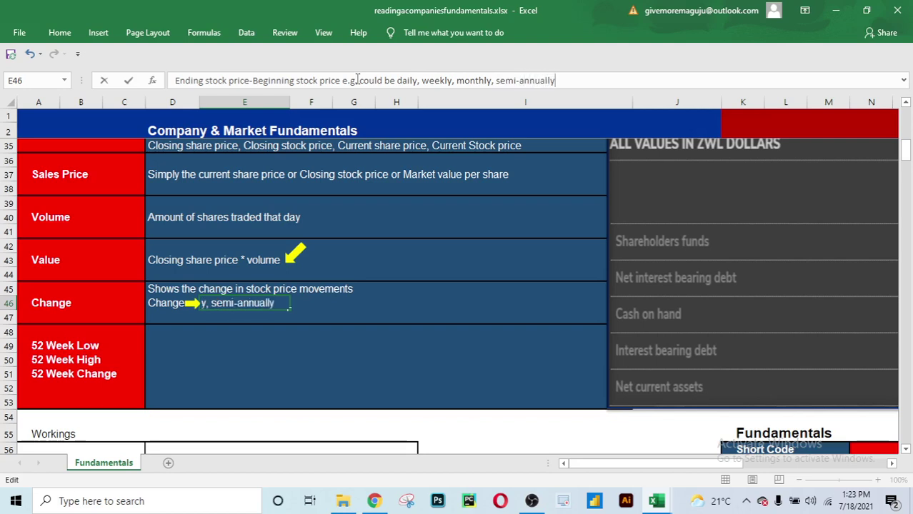
pyautogui.write(' or year')
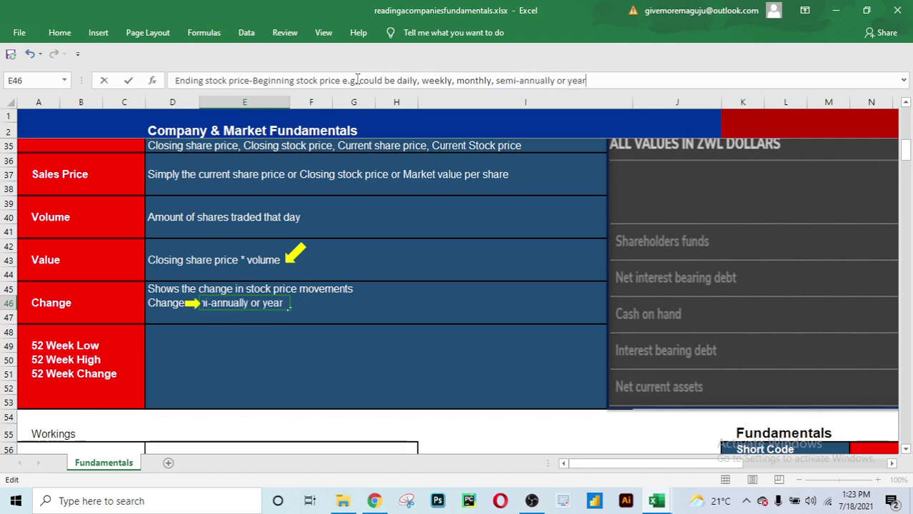
pyautogui.write('ly')
pyautogui.click(351, 227)
pyautogui.click(468, 260)
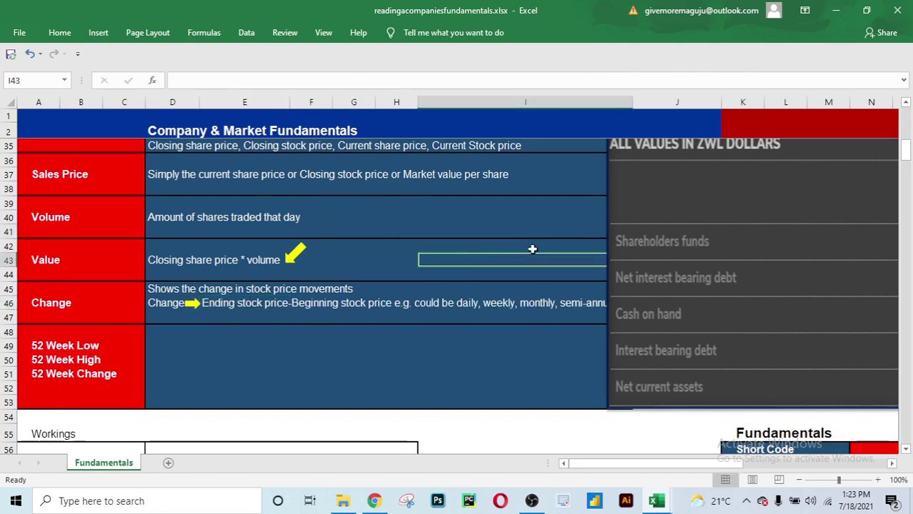
# Enter the label "Percentage change" in D47, below the "Change" line.
pyautogui.click(380, 314)
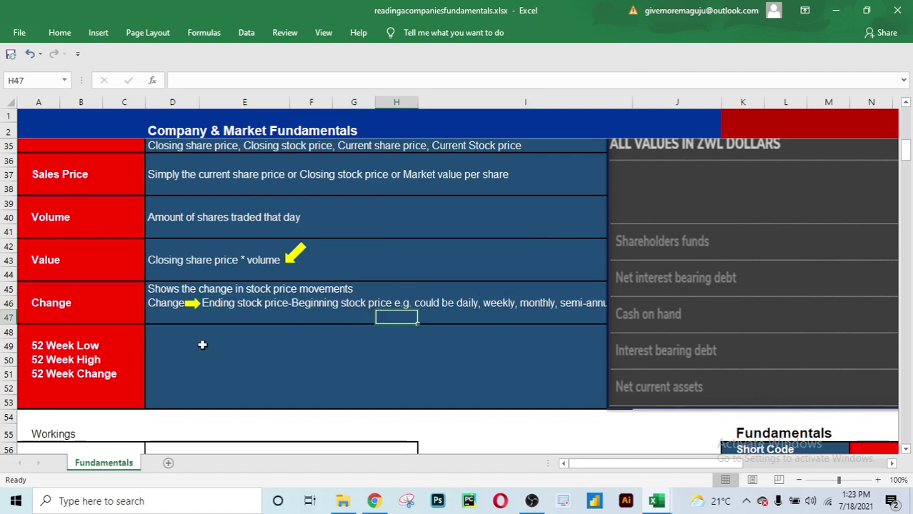
pyautogui.click(167, 317)
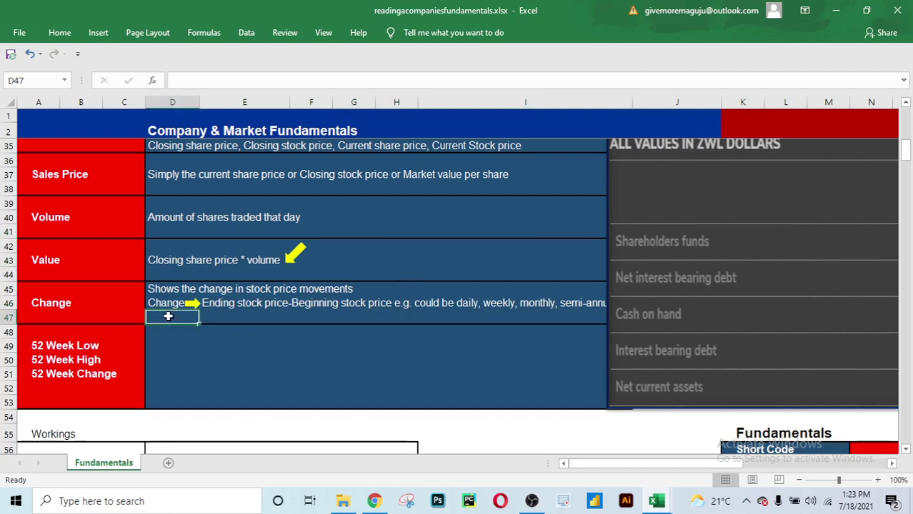
pyautogui.write('Percent')
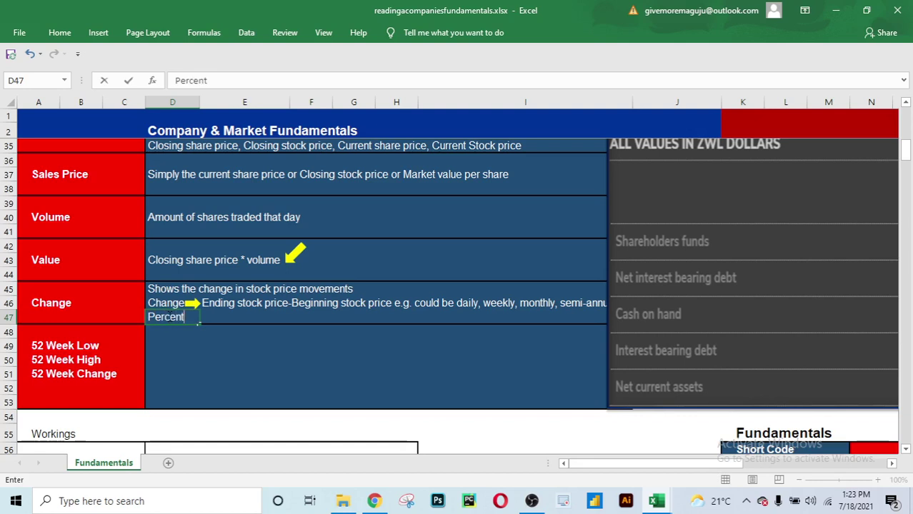
pyautogui.write('age change')
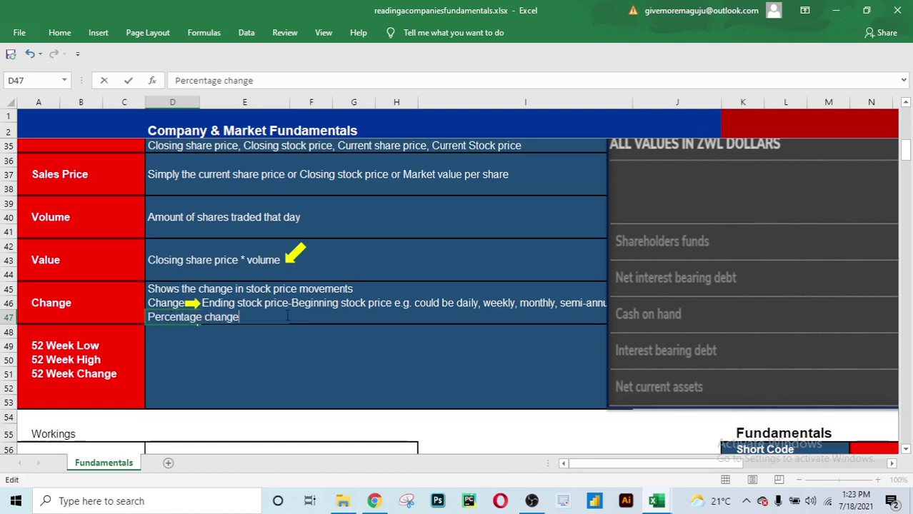
pyautogui.click(319, 314)
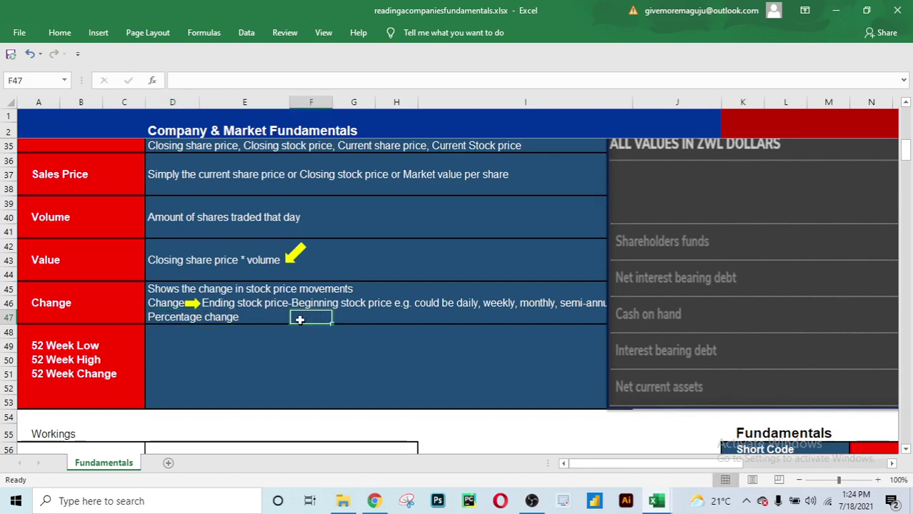
# Enter "Ending stock price/Beginning stock price-1" in F47, beside the "Percentage change" label.
pyautogui.click(285, 316)
pyautogui.click(308, 315)
pyautogui.write('E')
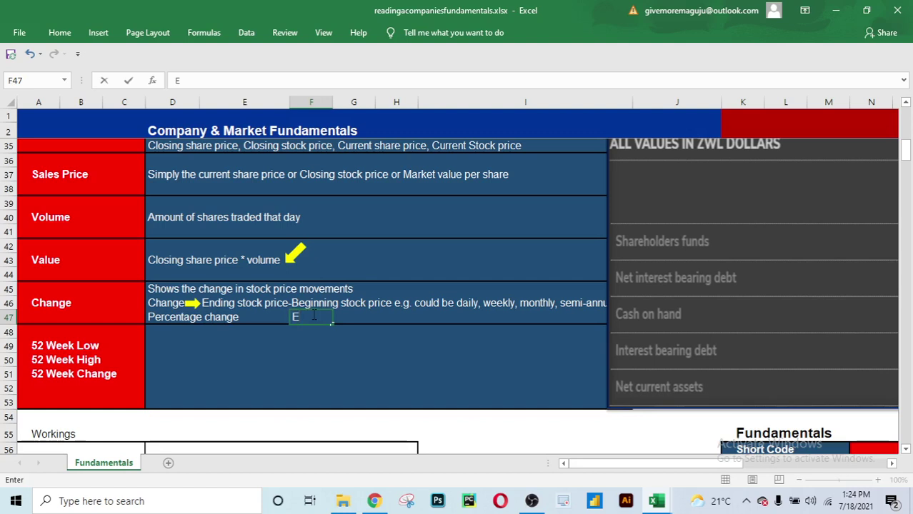
pyautogui.write('nding stoc')
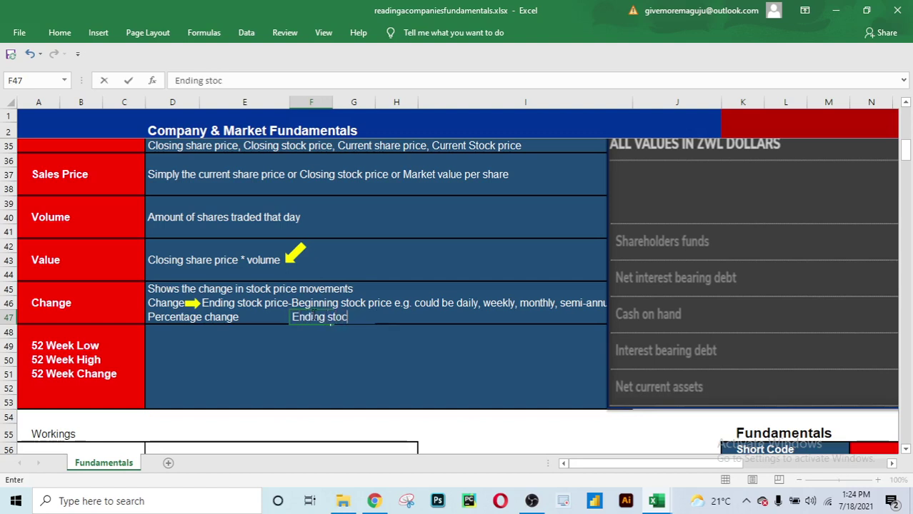
pyautogui.write('k price')
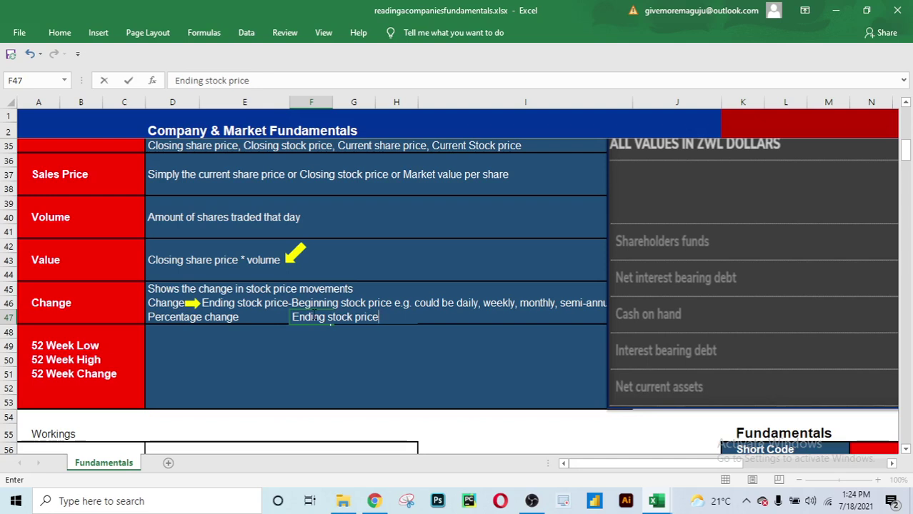
pyautogui.write('/Beginning sto9ck')
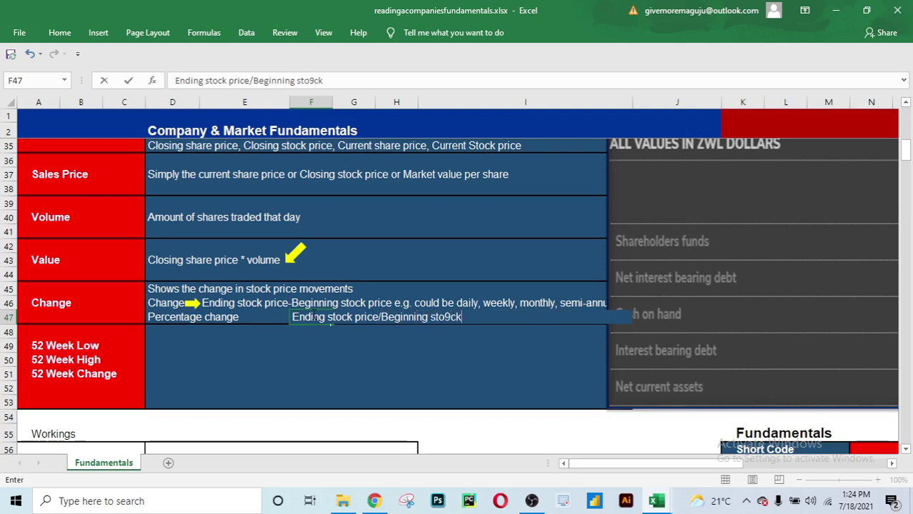
pyautogui.press('BackSpace')
pyautogui.press('BackSpace')
pyautogui.press('BackSpace')
pyautogui.write('ck price-1')
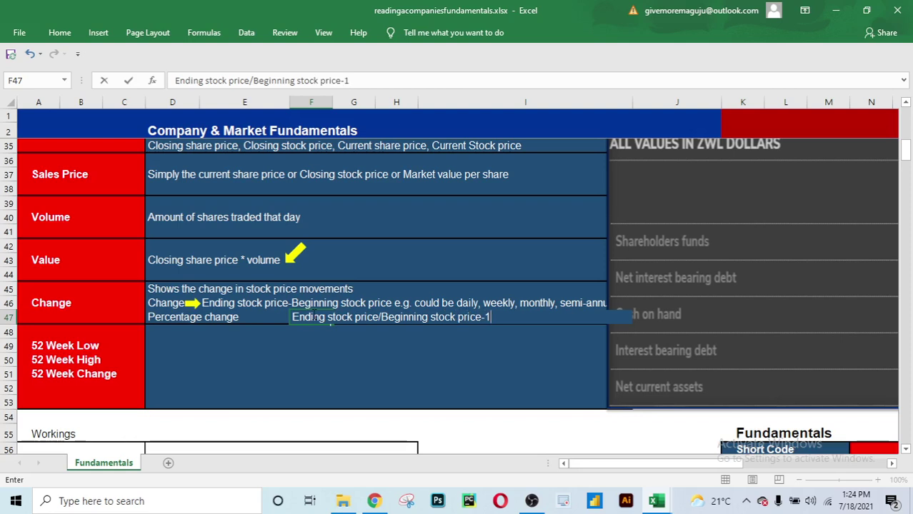
pyautogui.click(477, 255)
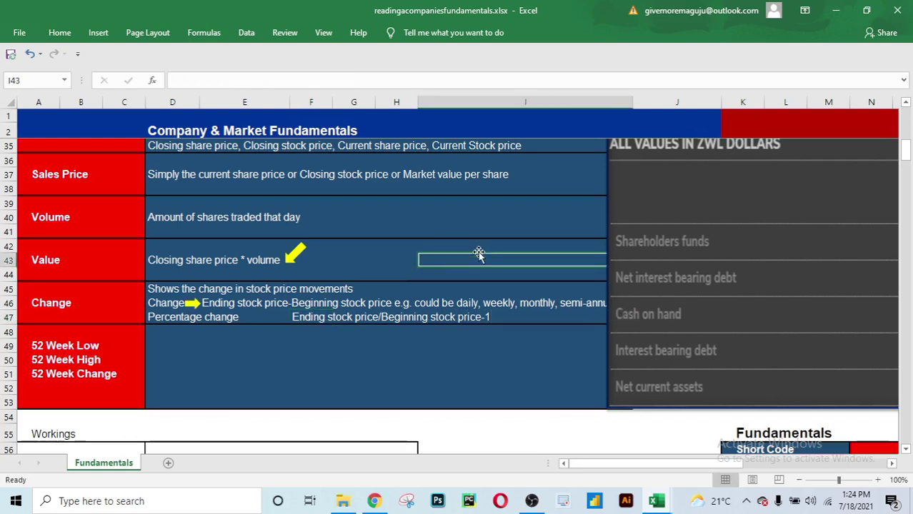
# Copy the yellow arrow from row 46 into row 47 and lengthen it between "Percentage change" and its formula text.
pyautogui.click(197, 305)
pyautogui.moveTo(194, 304); pyautogui.dragTo(280, 311)
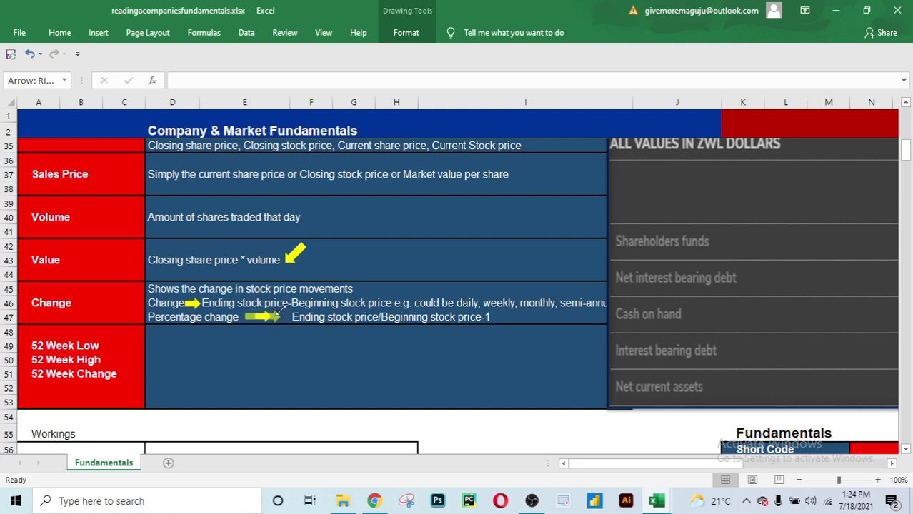
pyautogui.click(277, 316)
pyautogui.click(330, 292)
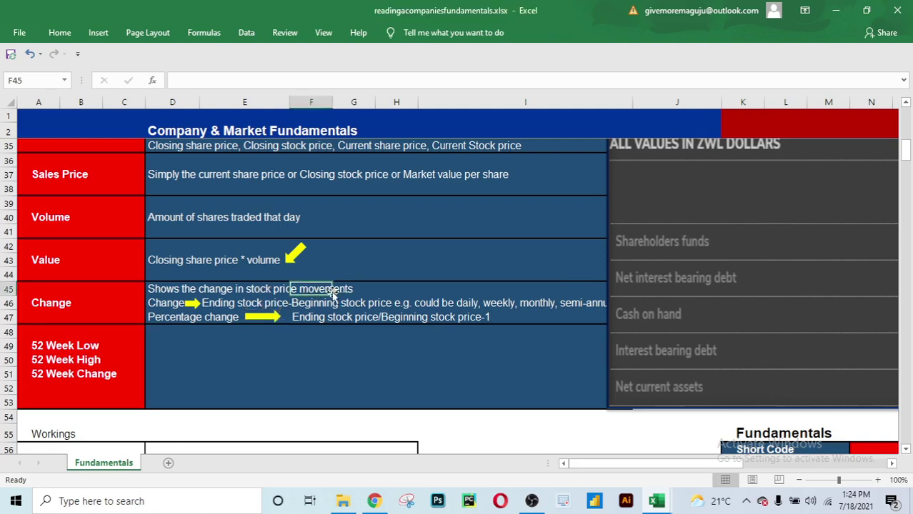
# Review the Change and Percentage change formula texts in rows 46 and 47, including the example time periods.
pyautogui.click(370, 298)
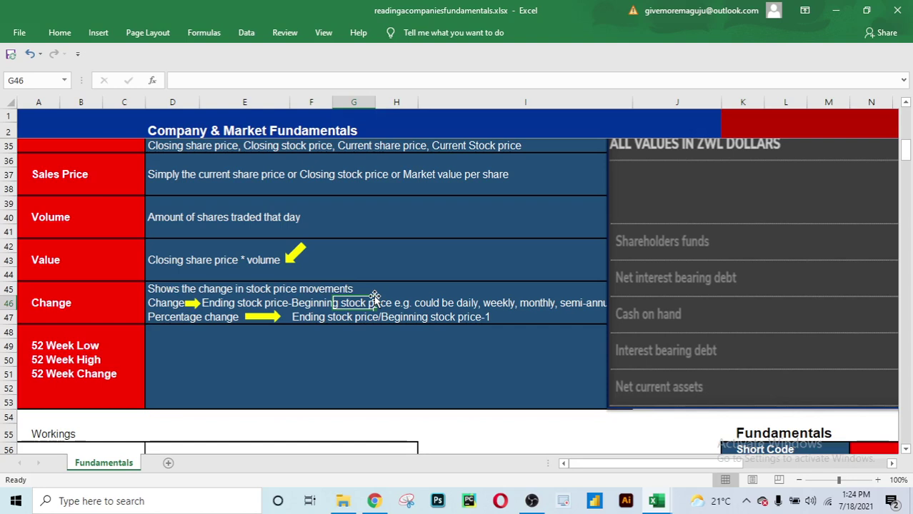
pyautogui.click(428, 314)
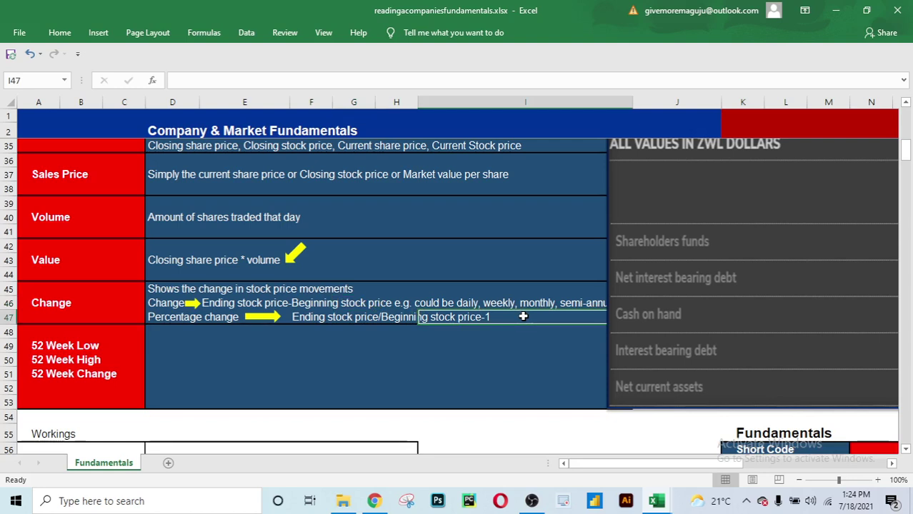
pyautogui.click(398, 317)
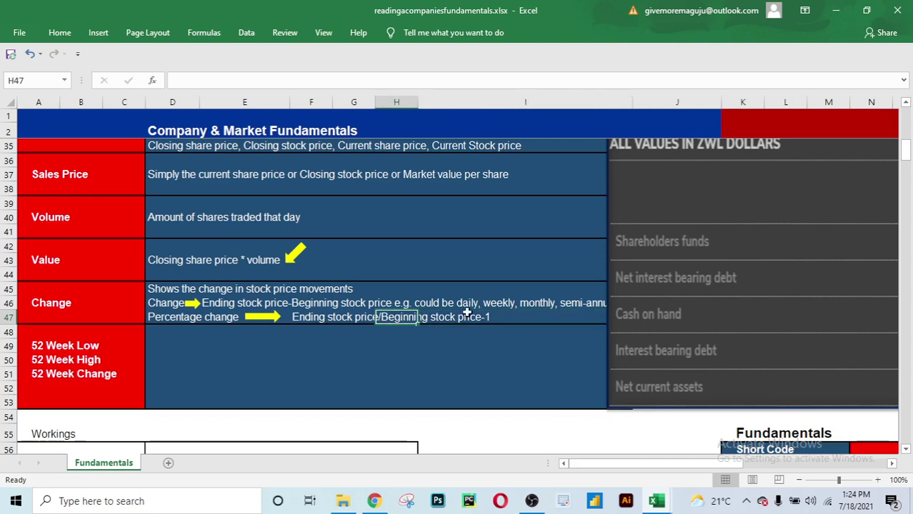
pyautogui.click(477, 317)
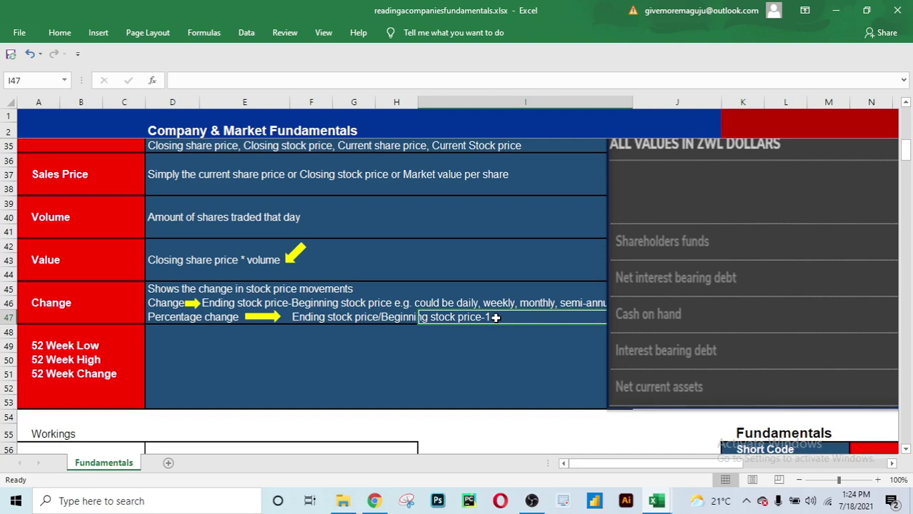
pyautogui.click(504, 303)
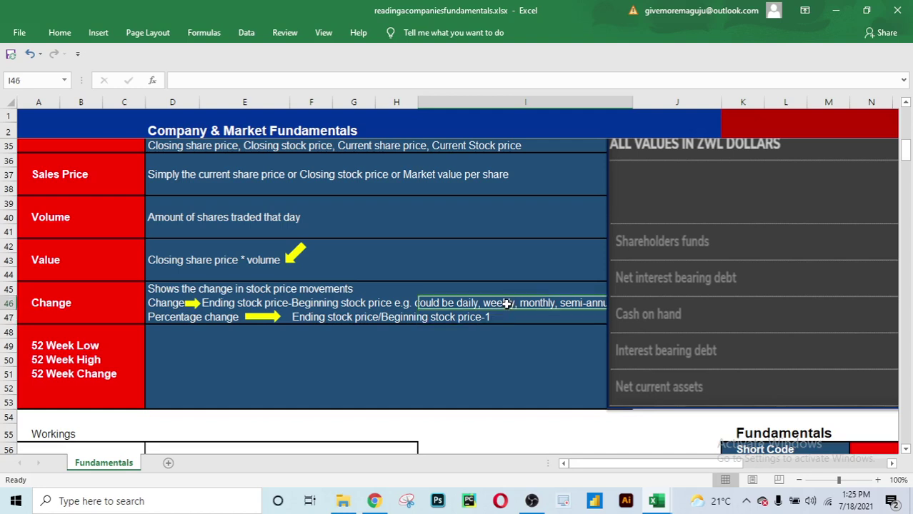
pyautogui.click(452, 322)
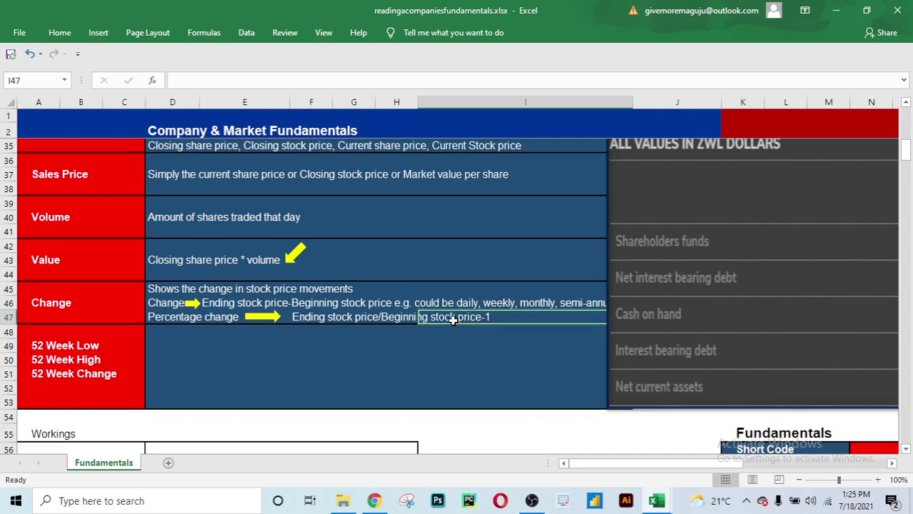
pyautogui.click(475, 304)
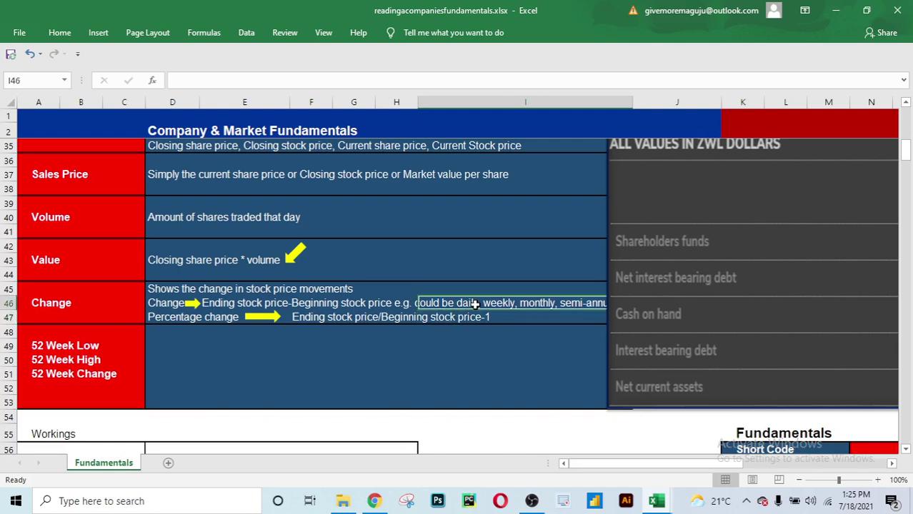
pyautogui.click(329, 301)
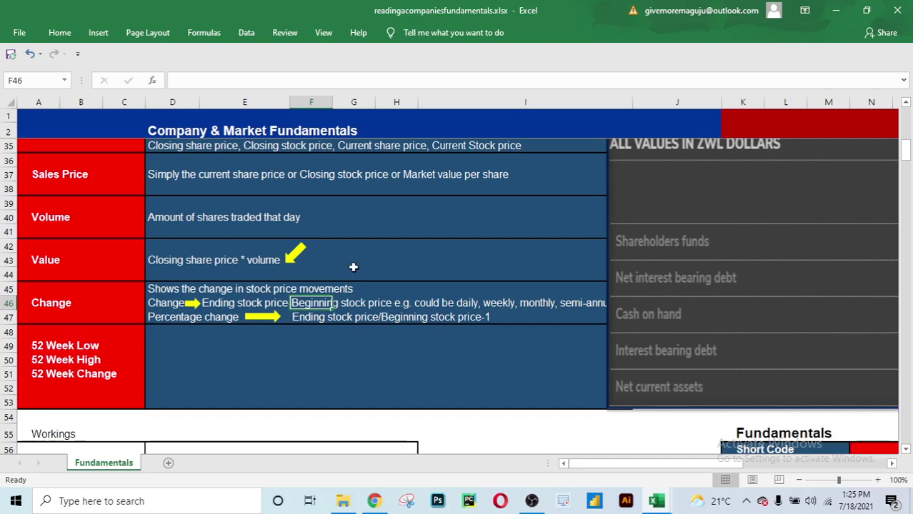
pyautogui.scroll(2, 353, 268)
pyautogui.scroll(-1, 353, 267)
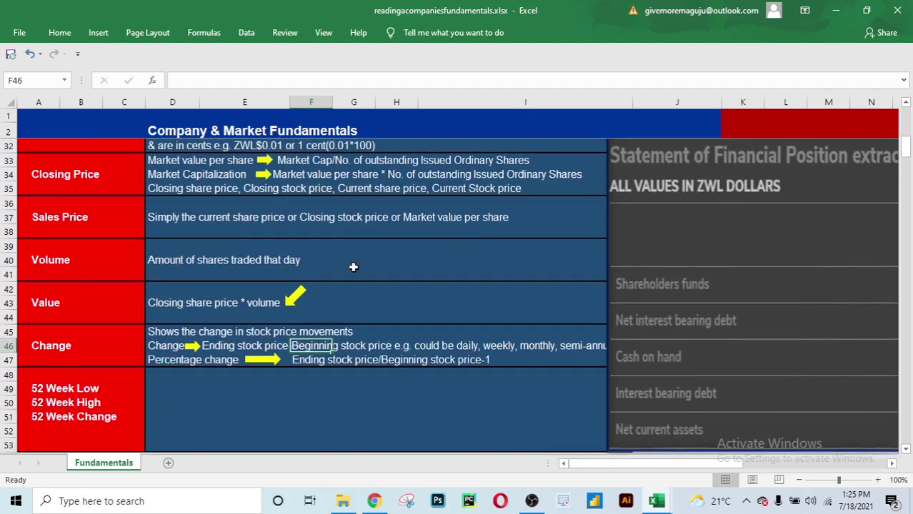
pyautogui.scroll(-1, 353, 267)
# Enter the label "Hint:" in italics in D48 and copy the yellow arrow from row 46 beside it.
pyautogui.click(172, 344)
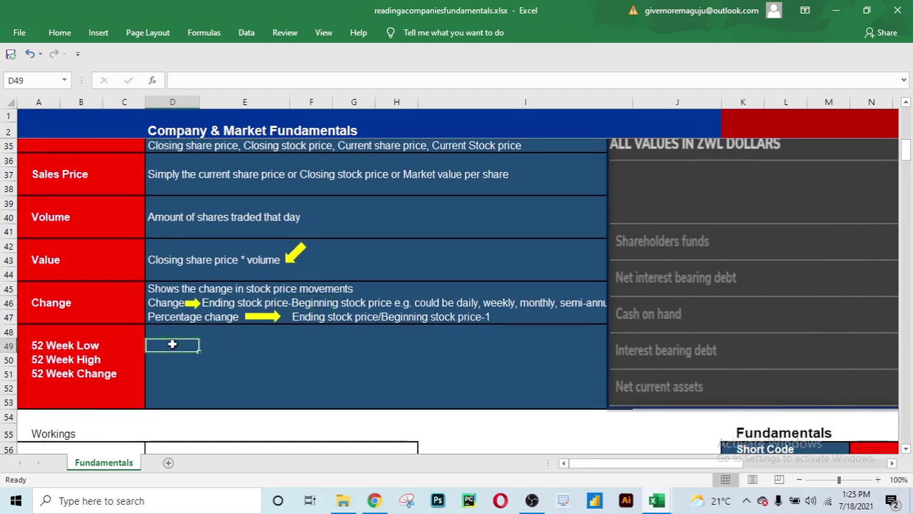
pyautogui.click(182, 333)
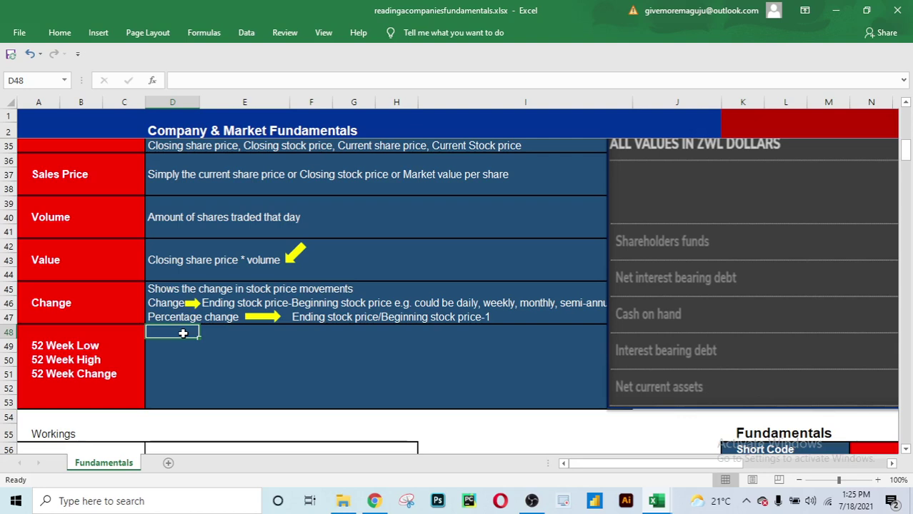
pyautogui.write('Hint:')
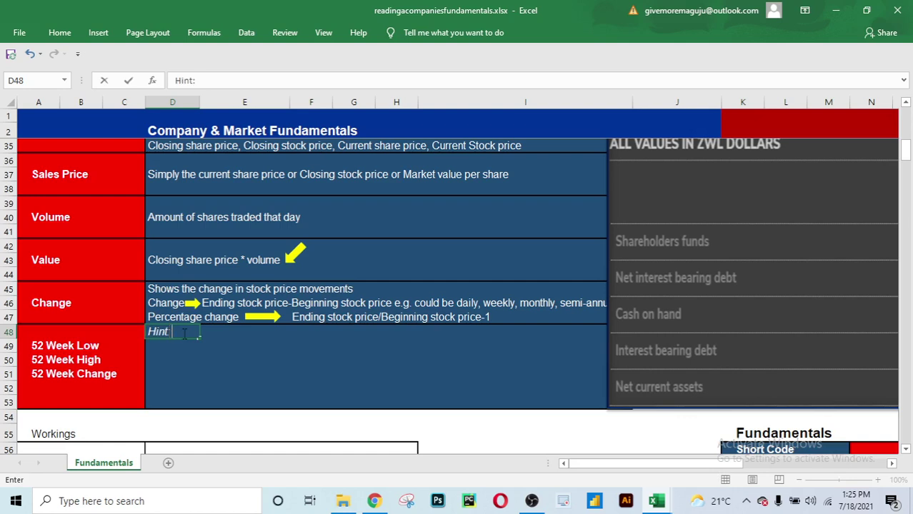
pyautogui.click(231, 332)
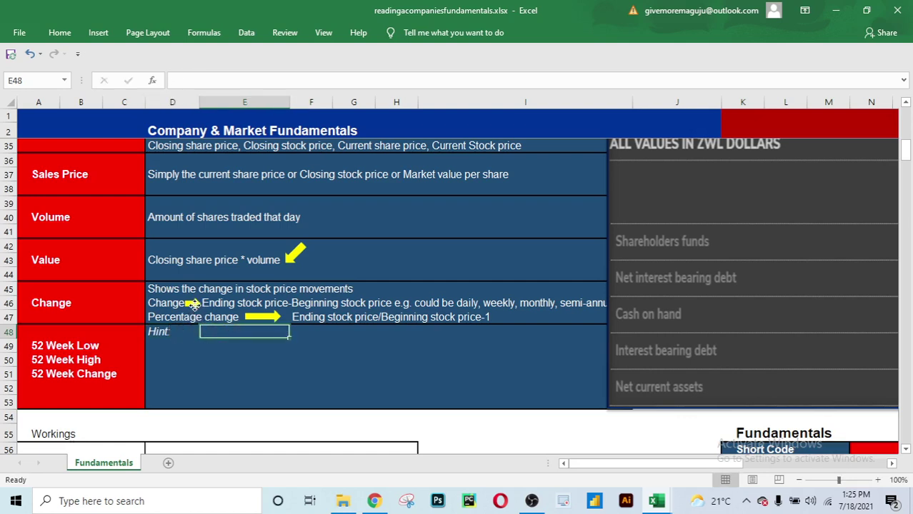
pyautogui.click(196, 305)
pyautogui.moveTo(193, 303); pyautogui.dragTo(186, 334)
# Enter "A year has 12 months. 12 months is 52 weeks" in E48 as the hint text.
pyautogui.click(239, 334)
pyautogui.write('A ye')
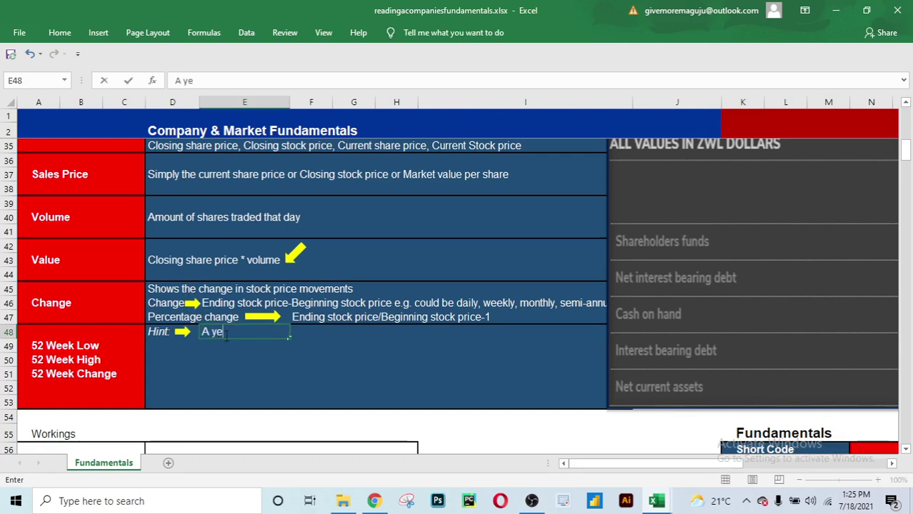
pyautogui.write('ar has')
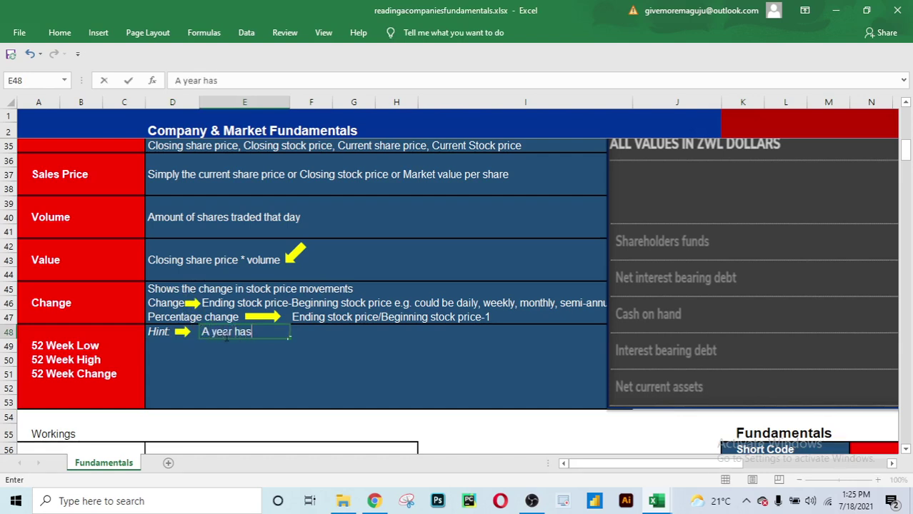
pyautogui.write(' 12 mont')
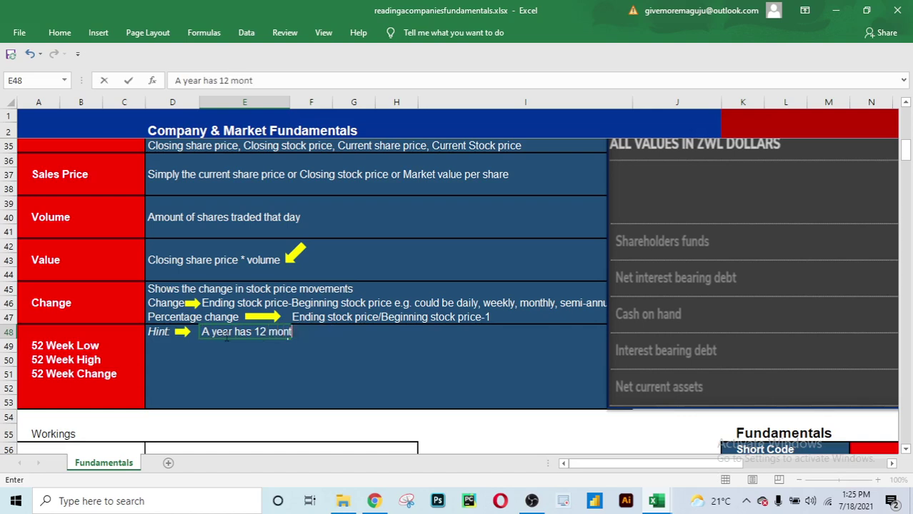
pyautogui.write('hs.')
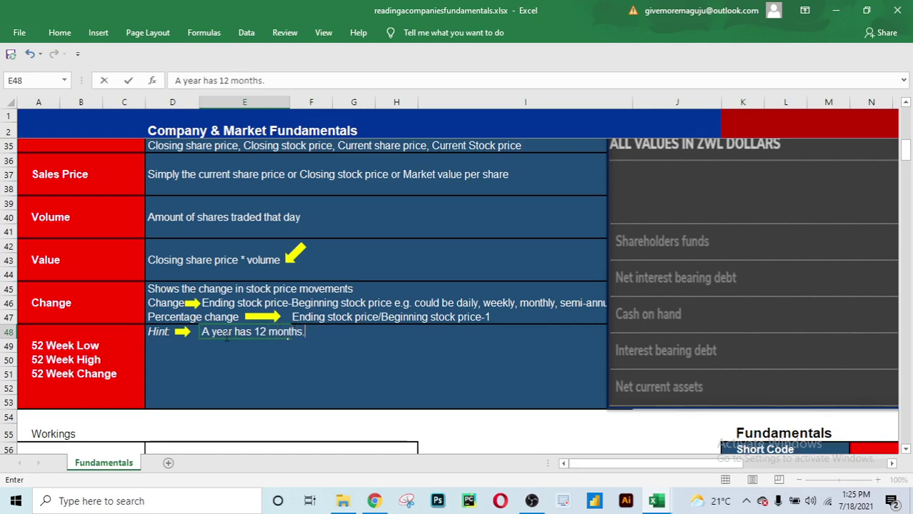
pyautogui.write(' 12 months ')
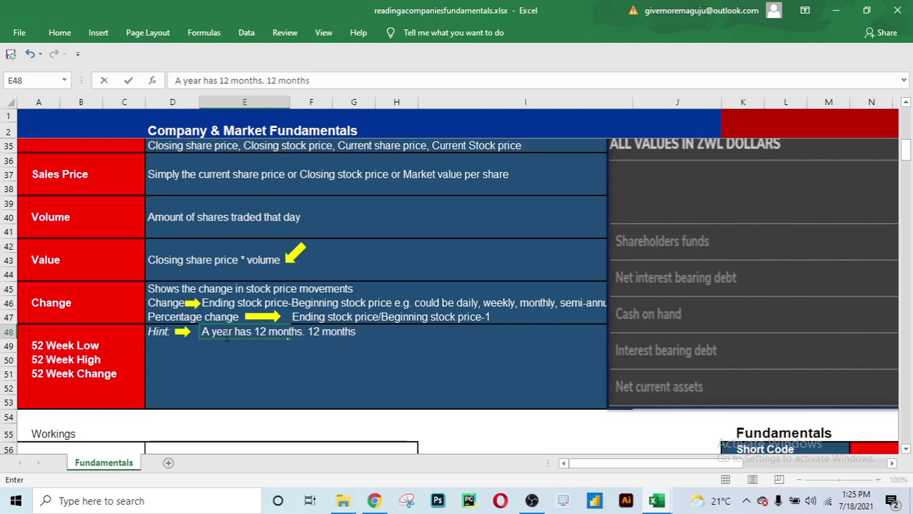
pyautogui.write('is 52 w')
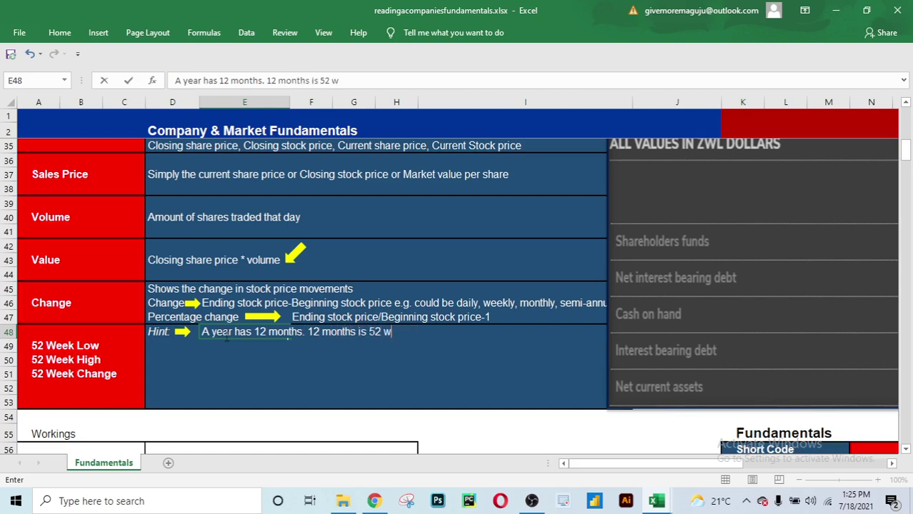
pyautogui.write('eeks')
pyautogui.click(314, 385)
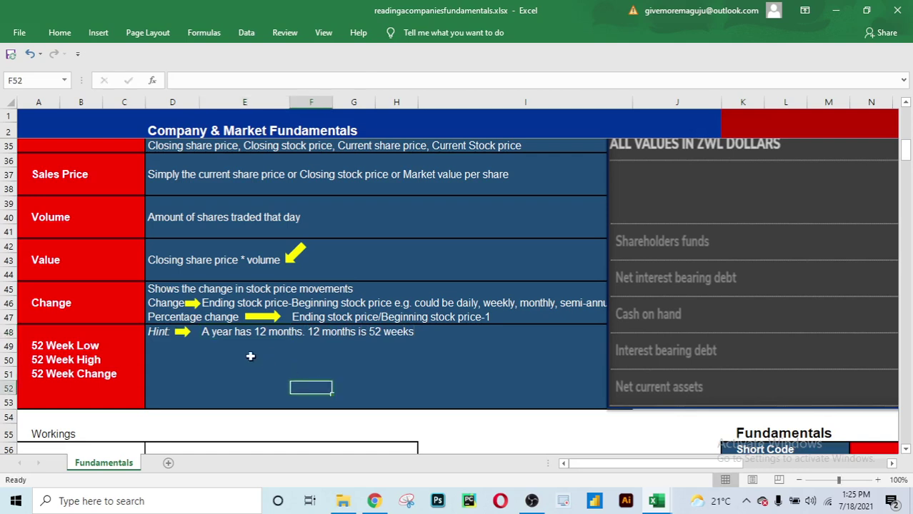
# Italicize the hint text in E48.
pyautogui.click(215, 332)
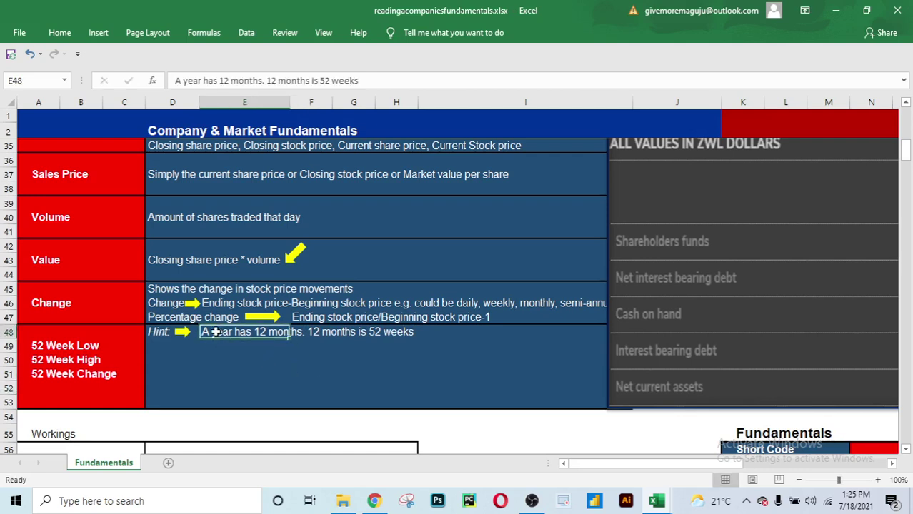
pyautogui.hotkey('ctrl', 'i')
pyautogui.click(250, 387)
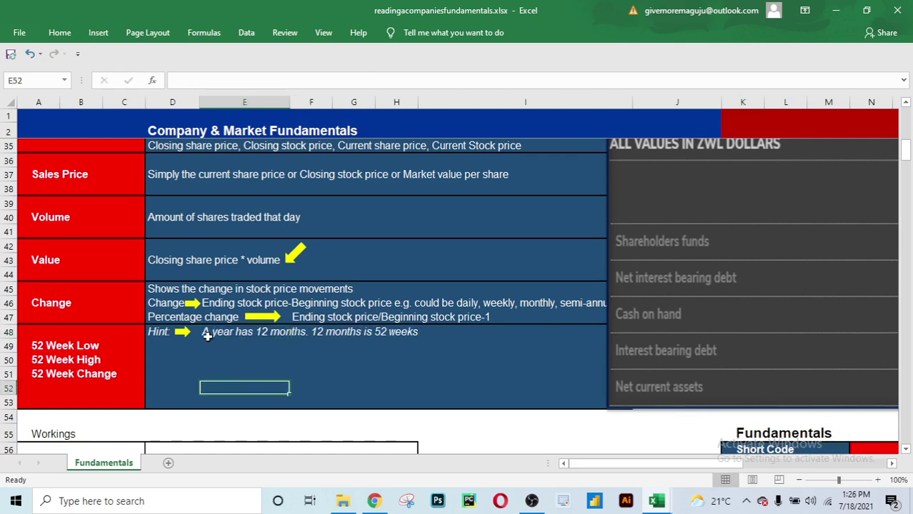
pyautogui.click(207, 332)
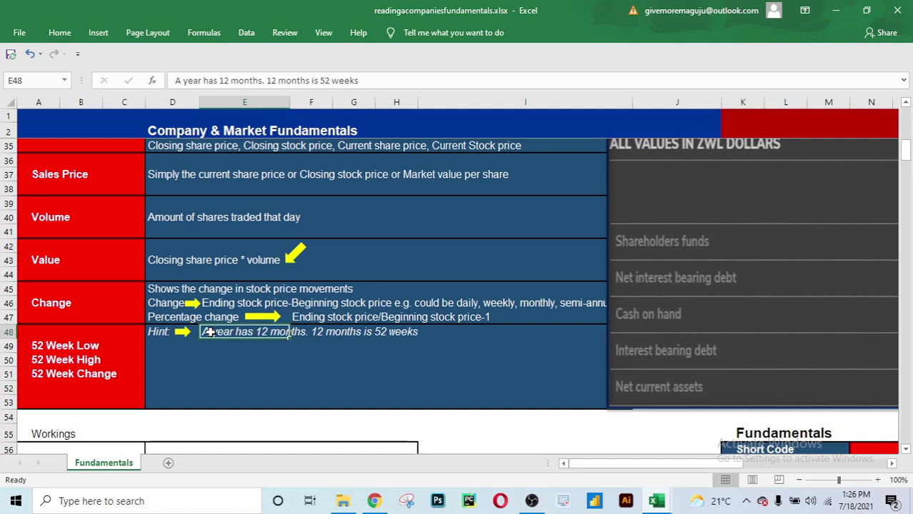
pyautogui.hotkey('ctrl', 'i')
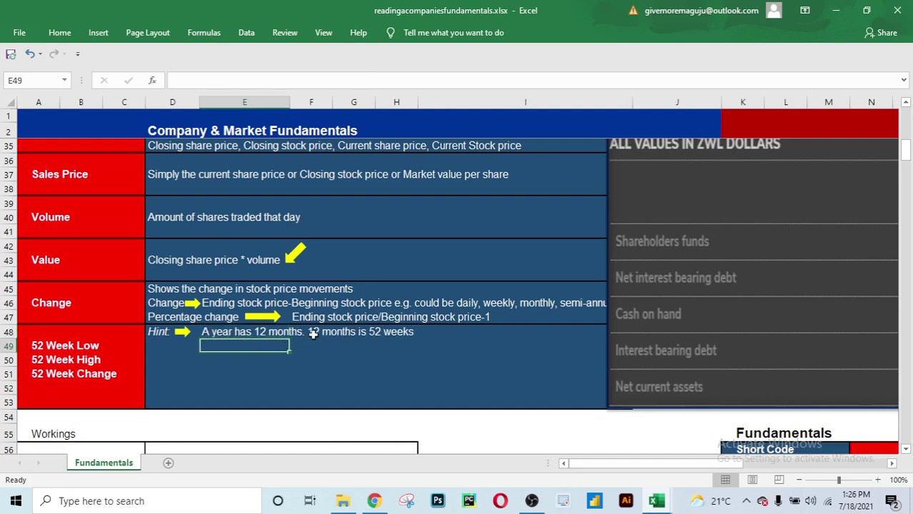
pyautogui.click(309, 333)
pyautogui.click(225, 334)
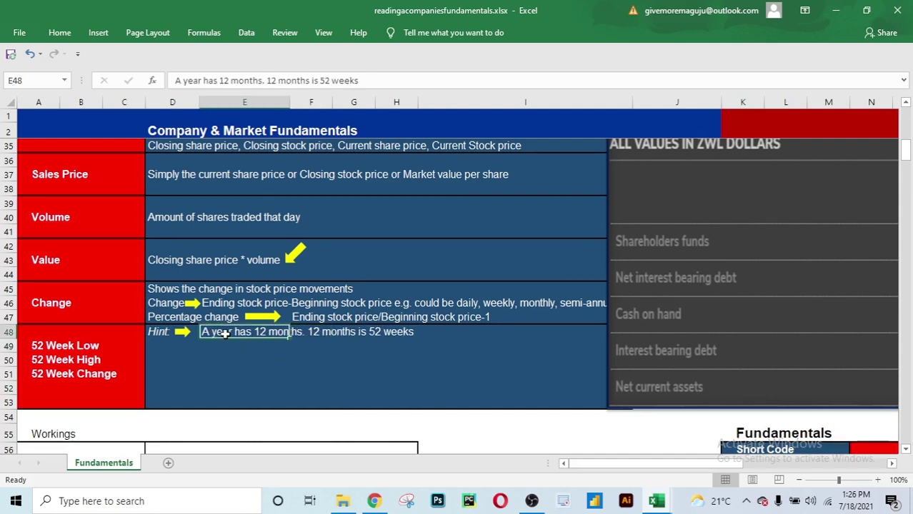
pyautogui.hotkey('ctrl', 'i')
pyautogui.click(350, 372)
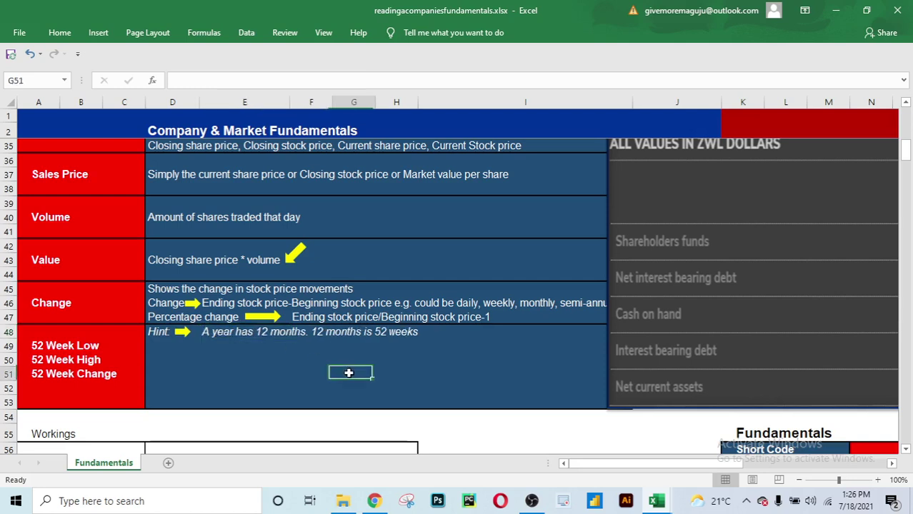
# Enter "Shows the lowest stock price over the last 52 weeks" in D49 as the 52 Week Low explanation.
pyautogui.click(163, 346)
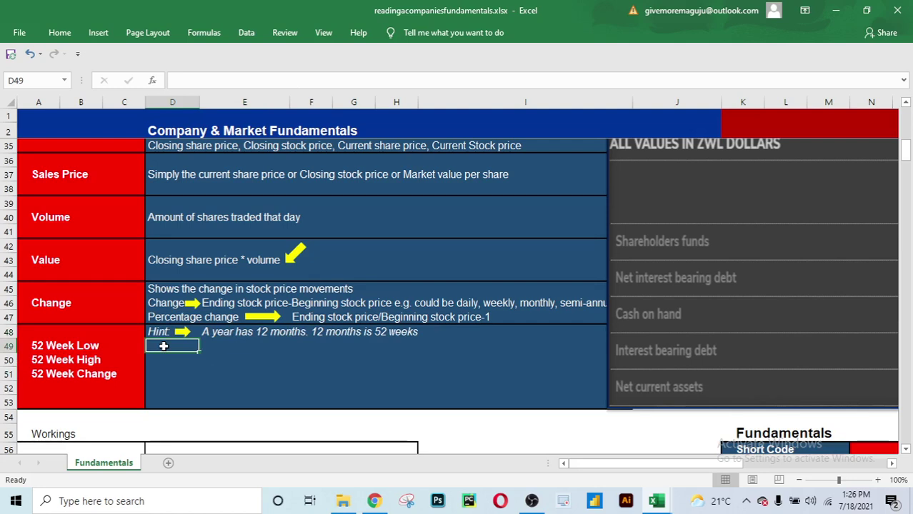
pyautogui.click(240, 344)
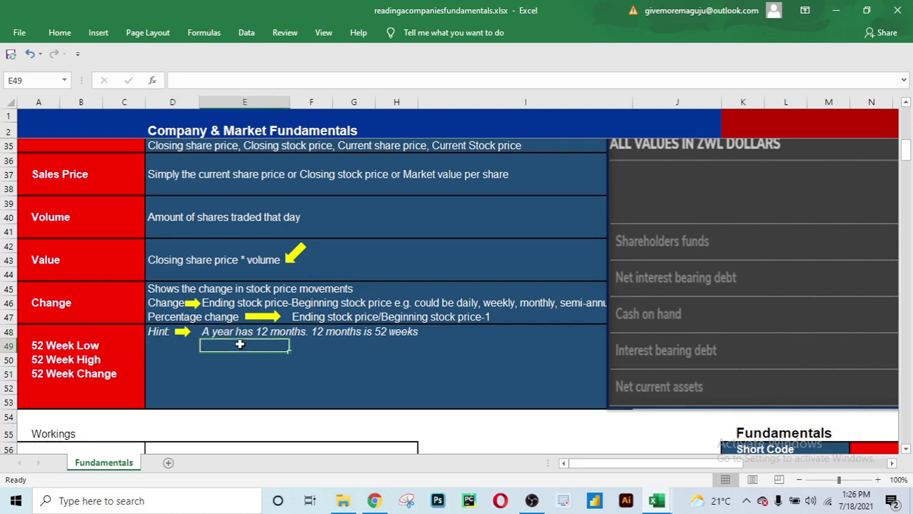
pyautogui.click(152, 347)
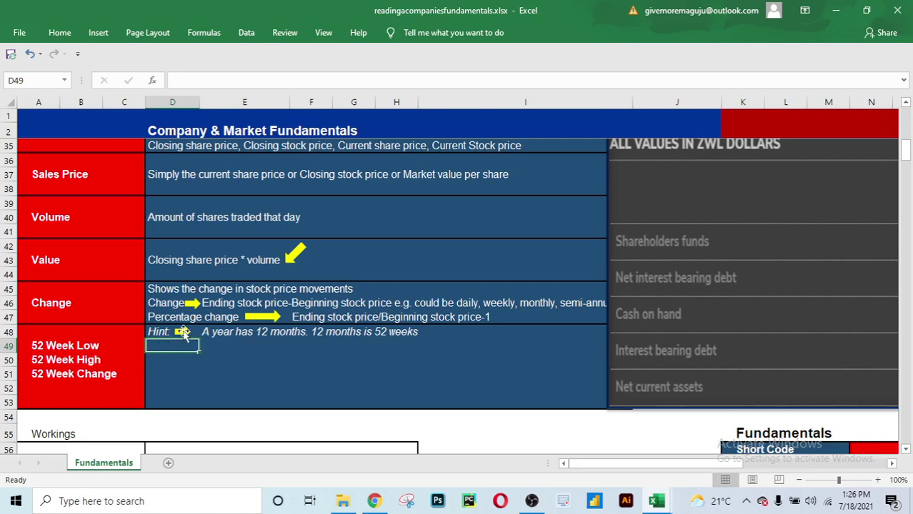
pyautogui.click(64, 349)
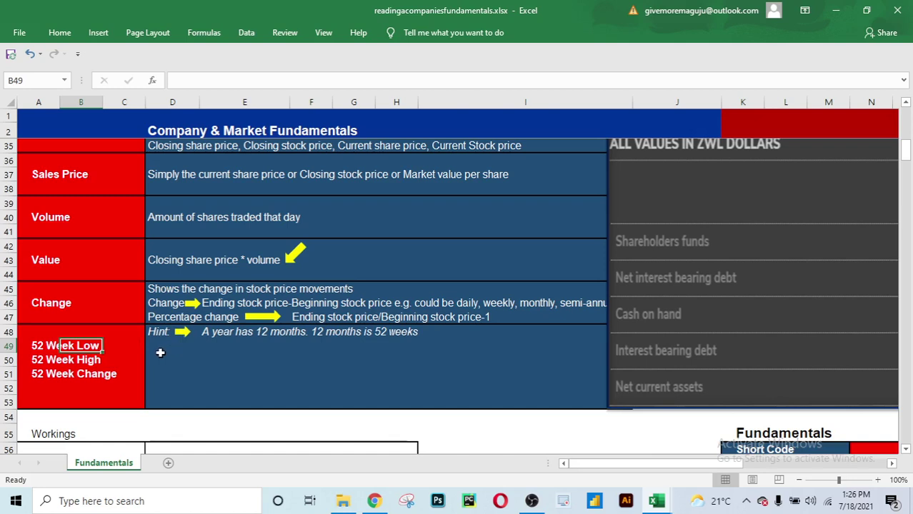
pyautogui.click(160, 350)
pyautogui.write('Show')
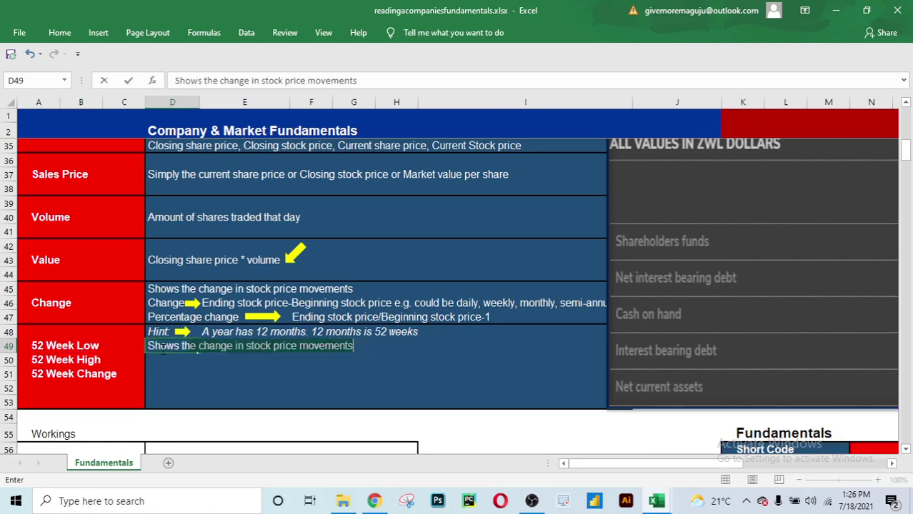
pyautogui.write('s the lowest')
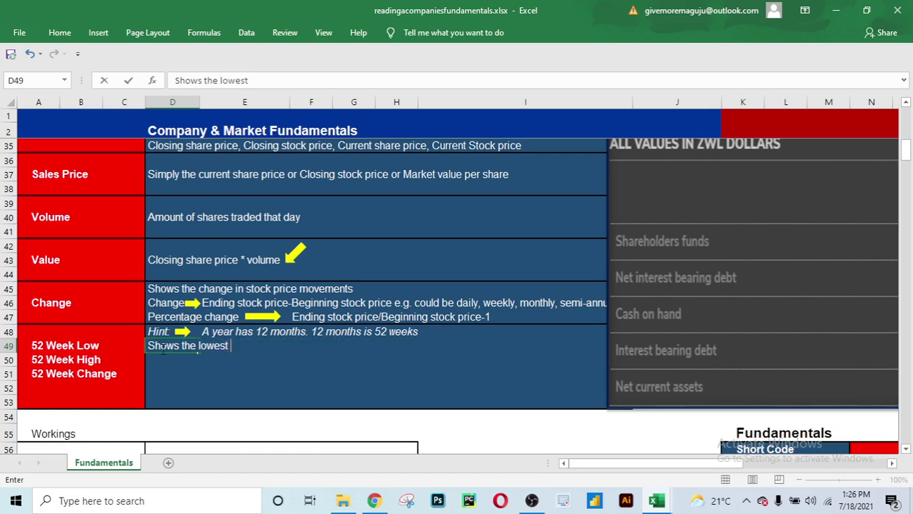
pyautogui.write(' stock price ')
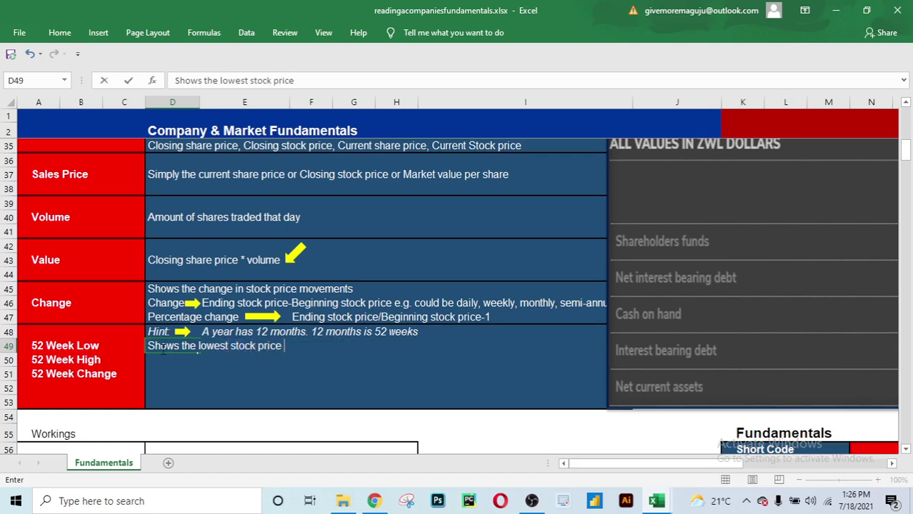
pyautogui.write('over the las')
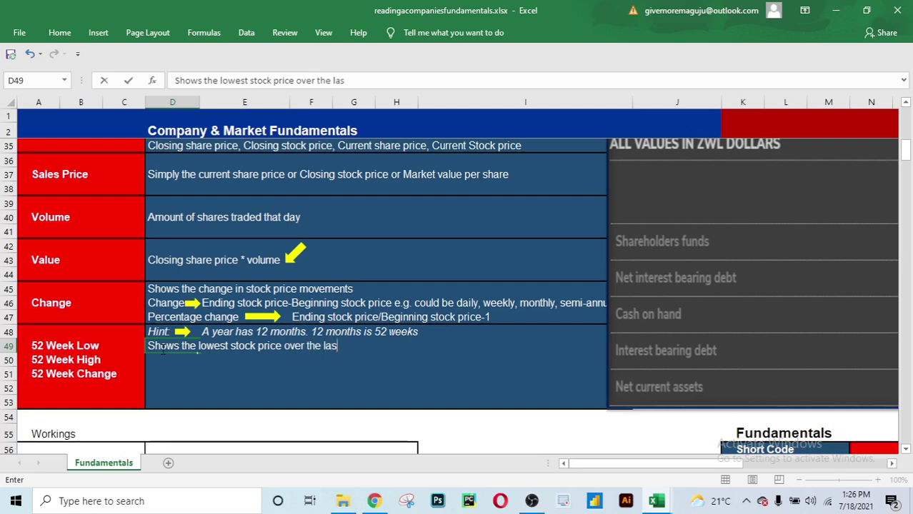
pyautogui.write('t 52 ')
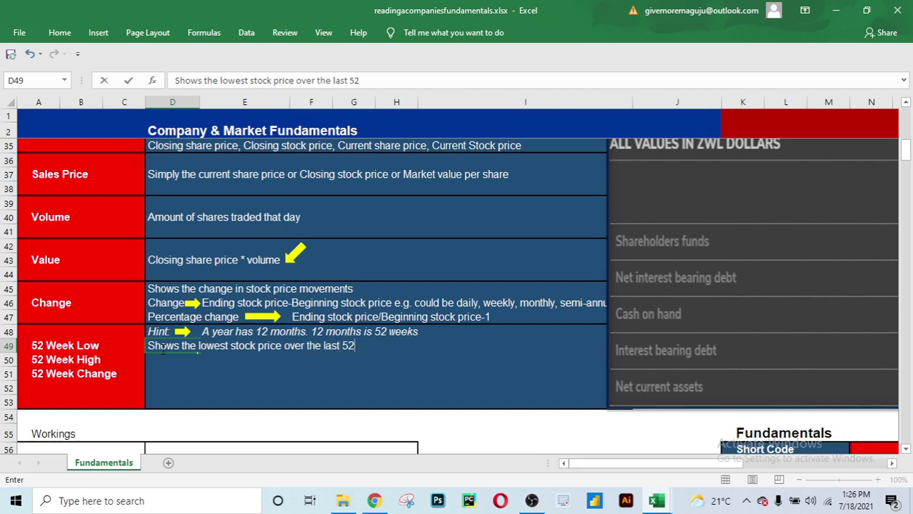
pyautogui.write('weeks')
pyautogui.press('Return')
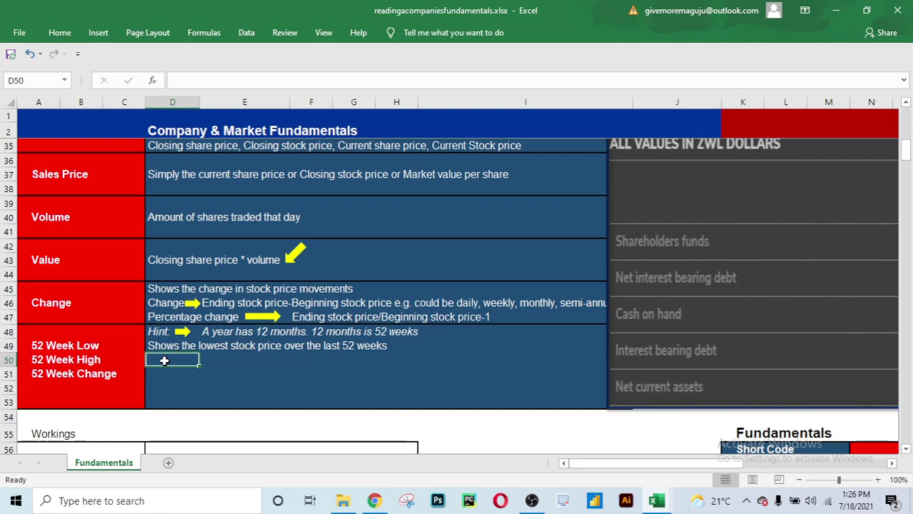
# Enter "Shows the highest stock price over the last 52 weeks" in D50 as the 52 Week High explanation.
pyautogui.write('Sho')
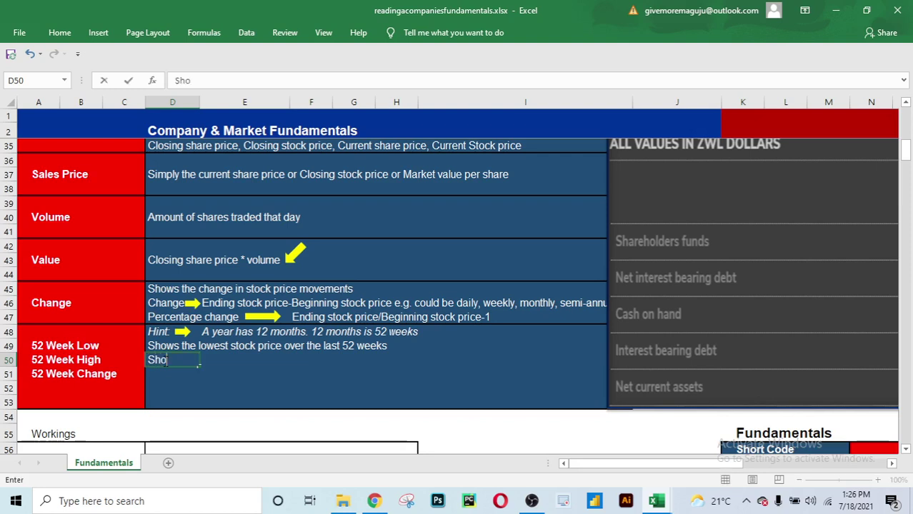
pyautogui.write('ws the highest')
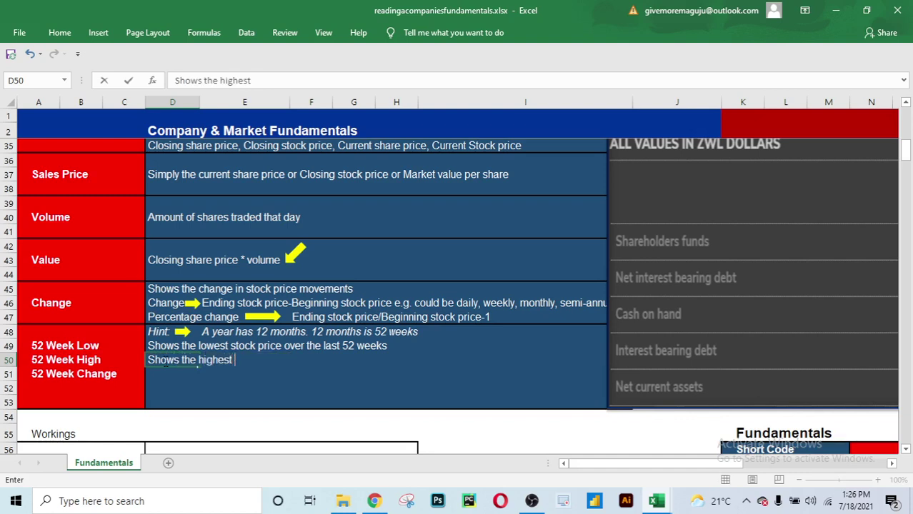
pyautogui.write(' stock price ')
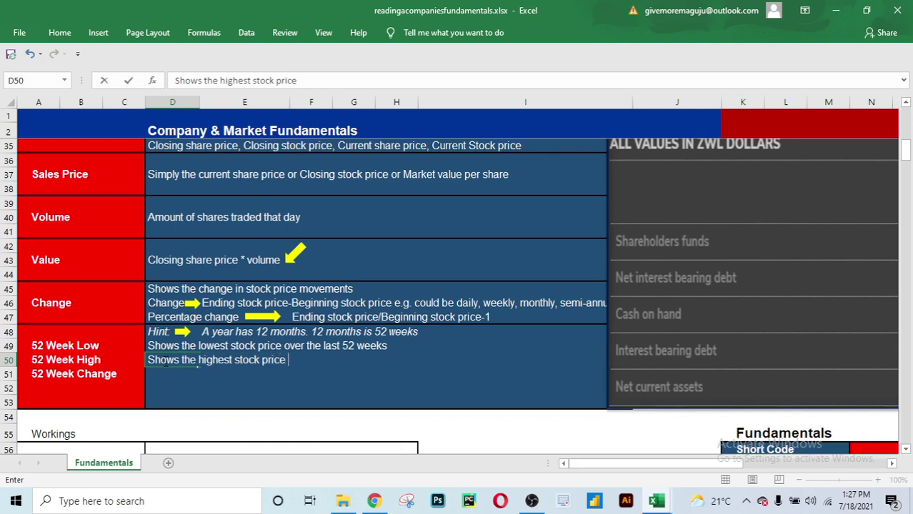
pyautogui.write('over the las')
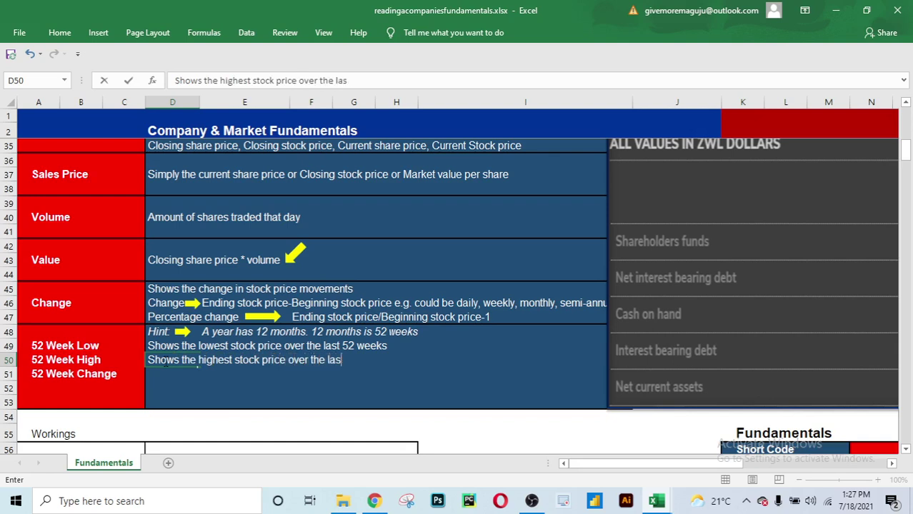
pyautogui.write('t 52')
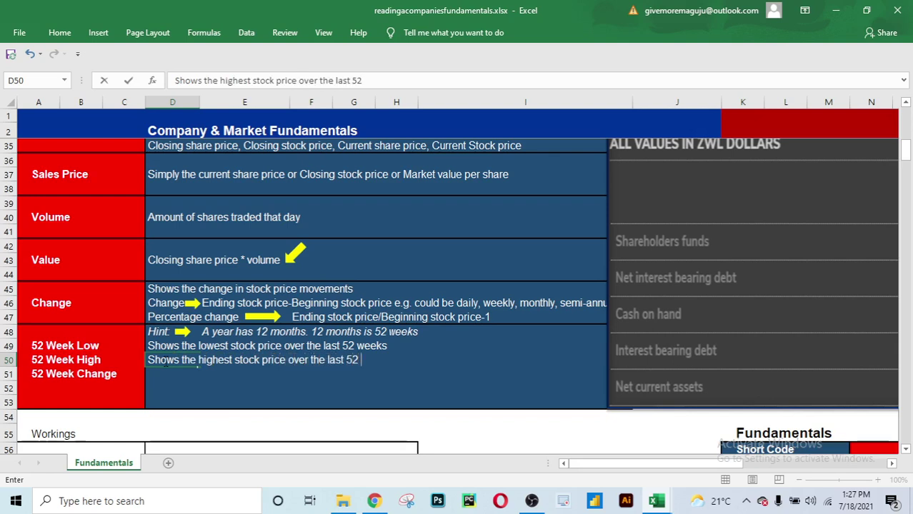
pyautogui.write(' weeks')
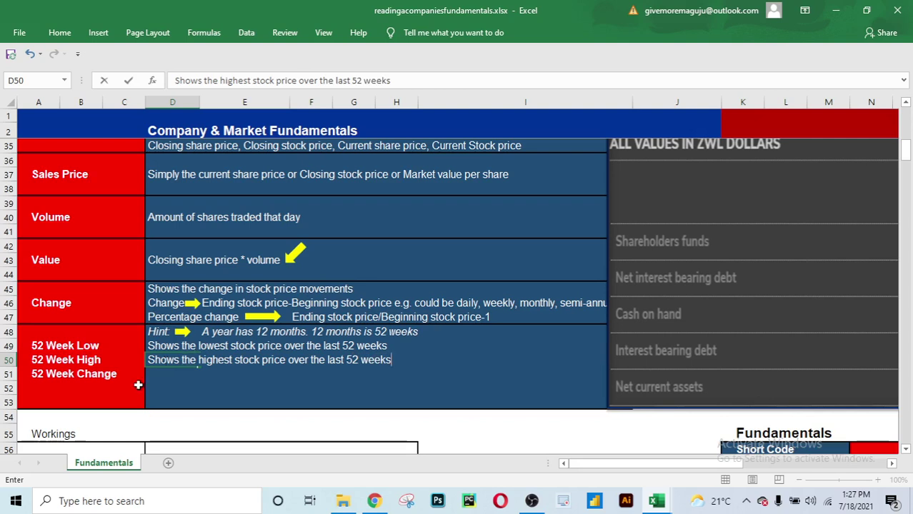
pyautogui.click(178, 373)
pyautogui.click(153, 393)
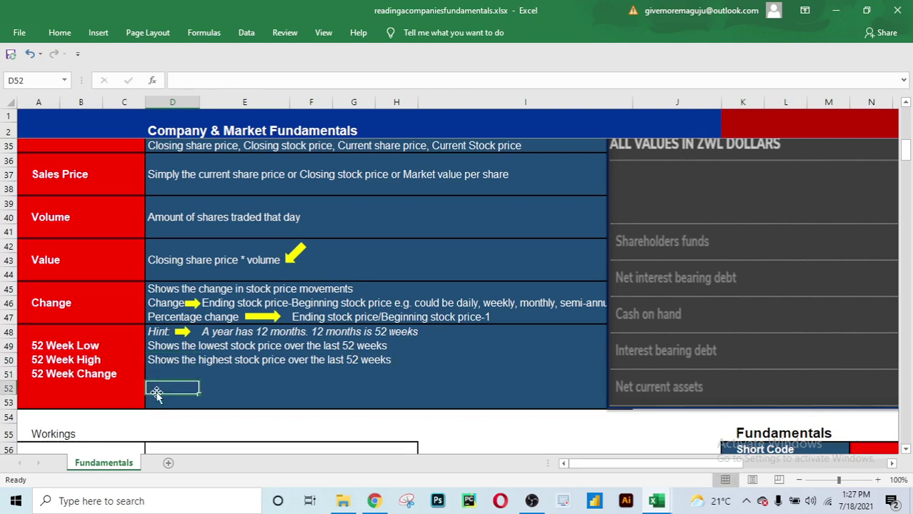
# Enter "Show the change in stock price over the last 52 weeks" in D51 as the 52 Week Change explanation.
pyautogui.click(162, 372)
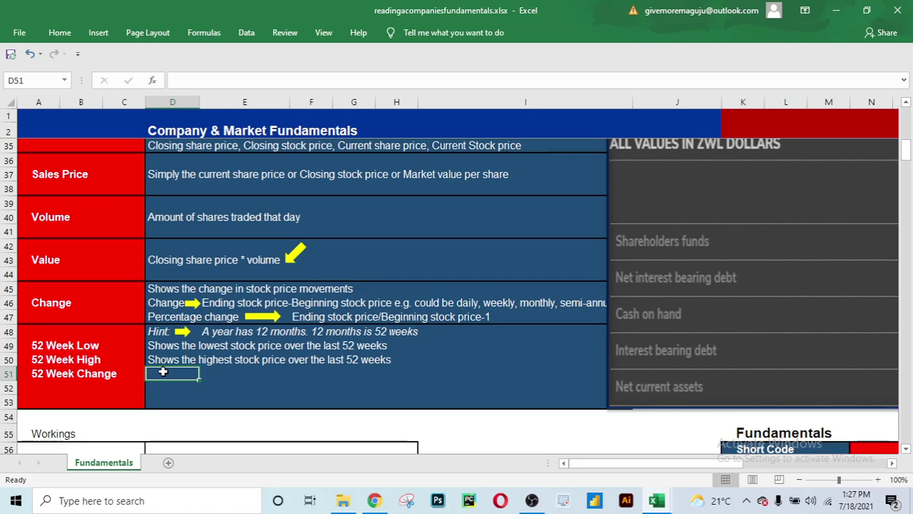
pyautogui.write('Sh')
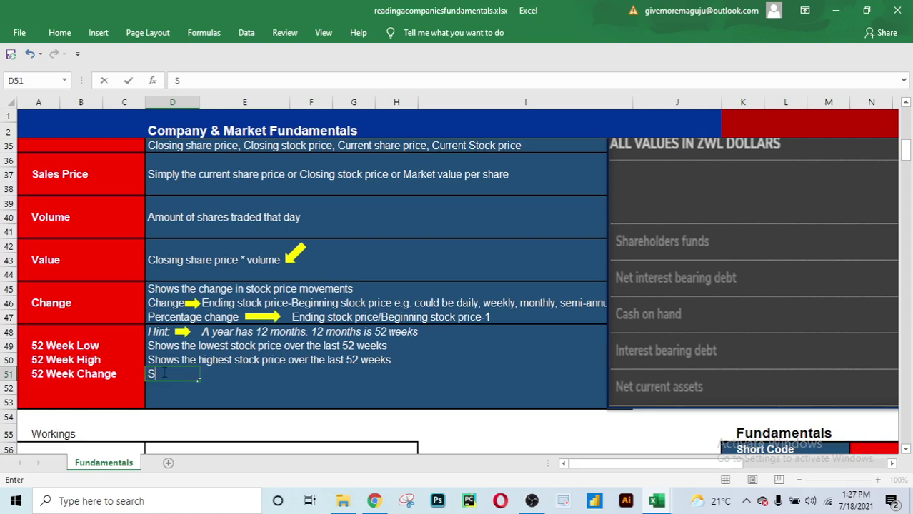
pyautogui.write('the')
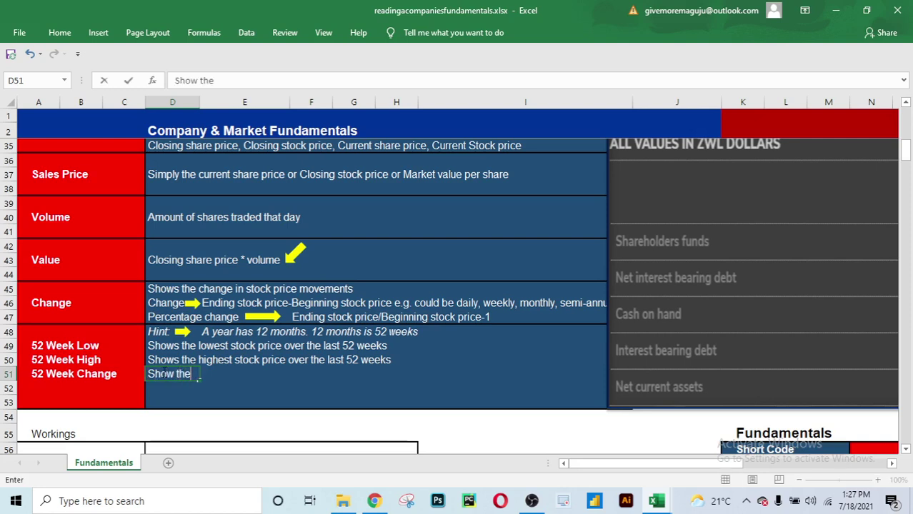
pyautogui.write(' change')
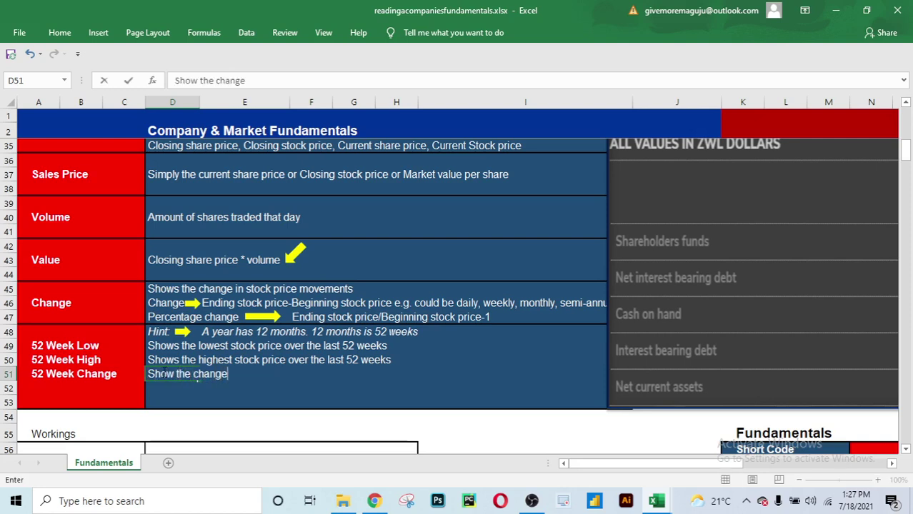
pyautogui.write(' in stock pric')
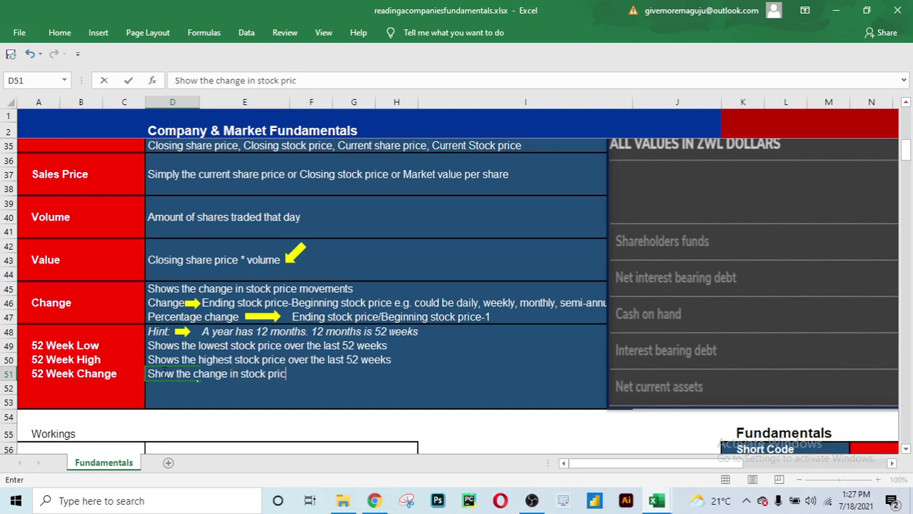
pyautogui.write('e over the last 52 weeks')
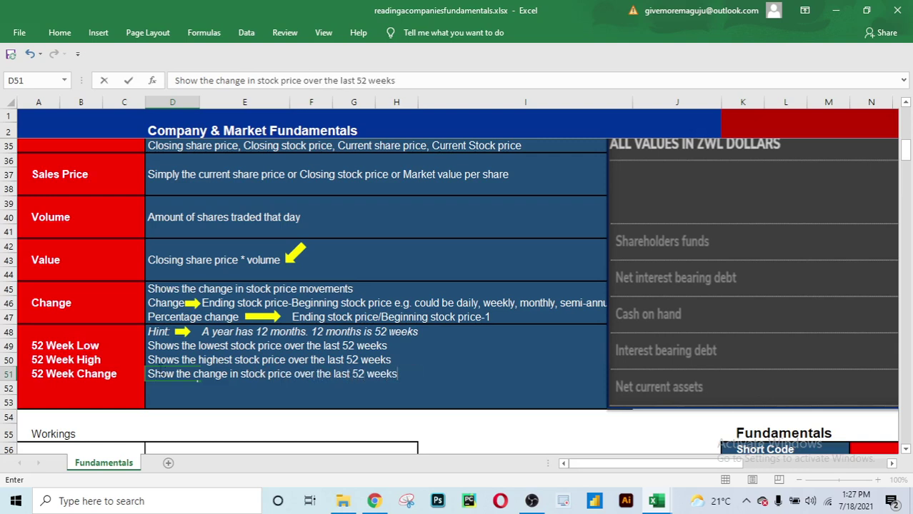
pyautogui.click(167, 390)
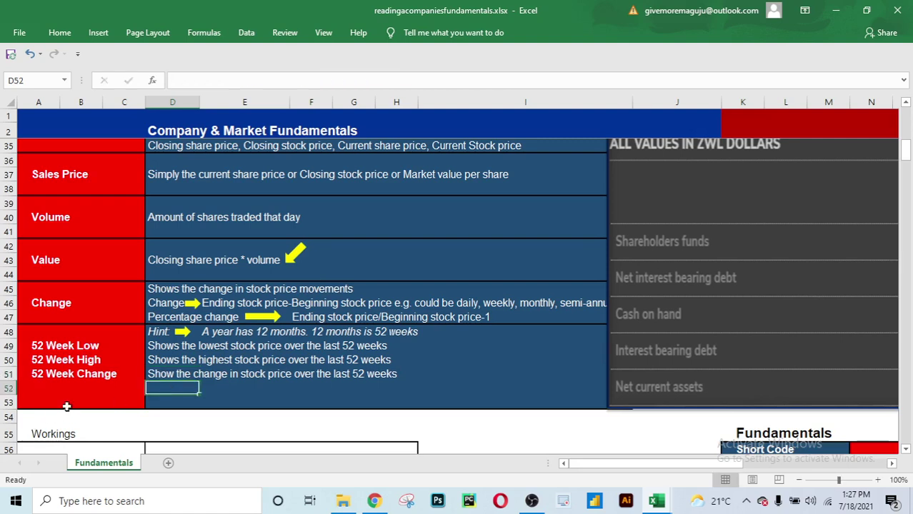
# Add the row label "52 Week % Change" in A52, below the 52 Week Change label.
pyautogui.click(55, 385)
pyautogui.write('52')
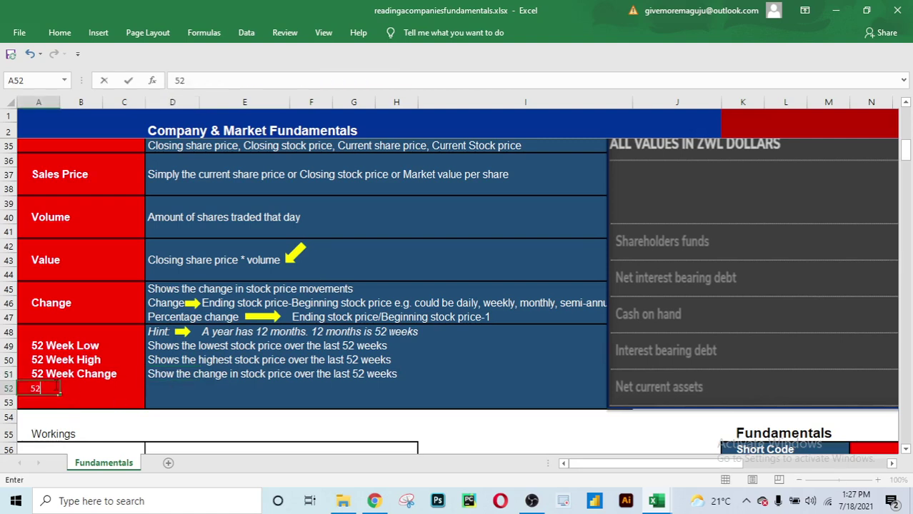
pyautogui.write(' Week Percentan')
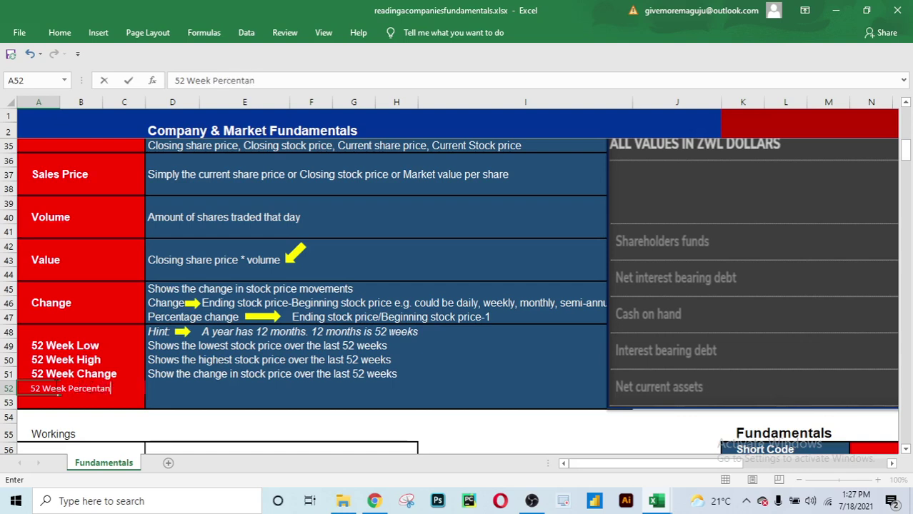
pyautogui.write('ge')
pyautogui.press('BackSpace')
pyautogui.press('BackSpace')
pyautogui.press('BackSpace')
pyautogui.press('BackSpace')
pyautogui.press('BackSpace')
pyautogui.press('BackSpace')
pyautogui.press('BackSpace')
pyautogui.press('BackSpace')
pyautogui.press('BackSpace')
pyautogui.press('BackSpace')
pyautogui.press('BackSpace')
pyautogui.write('%')
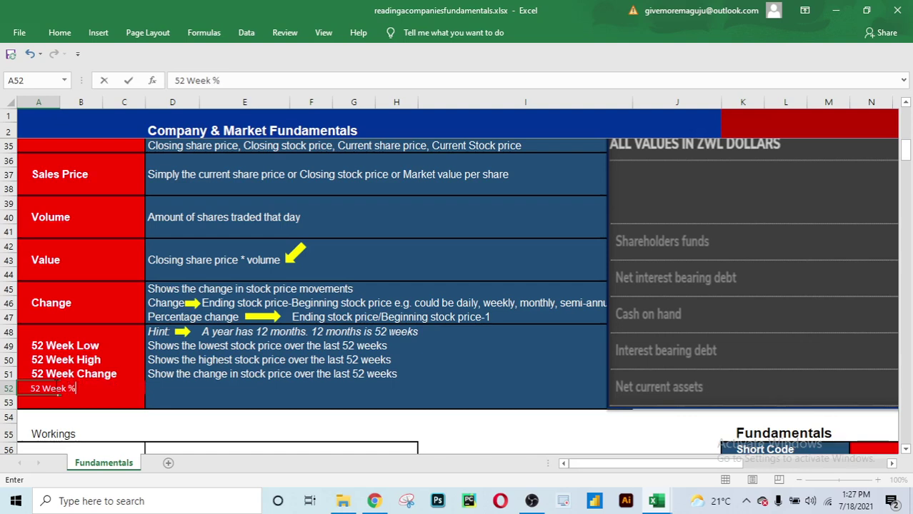
pyautogui.write(' Chang')
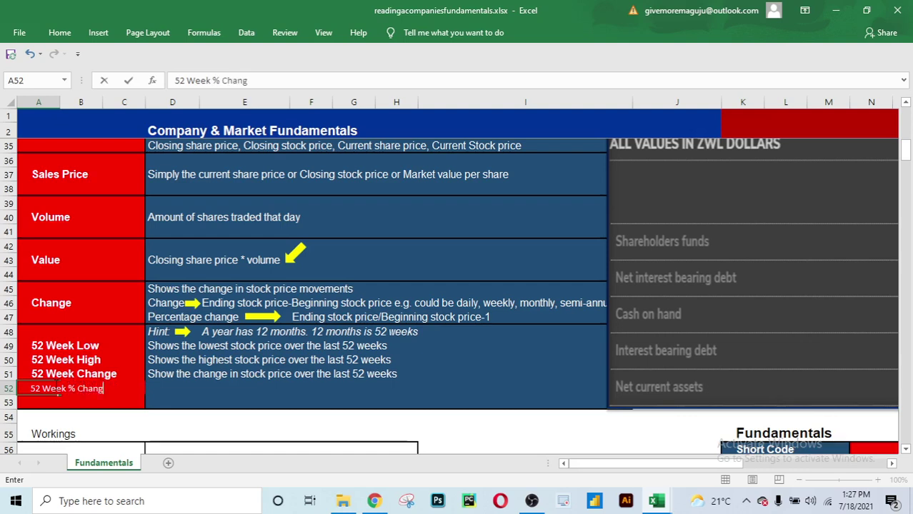
pyautogui.write('e')
pyautogui.click(188, 400)
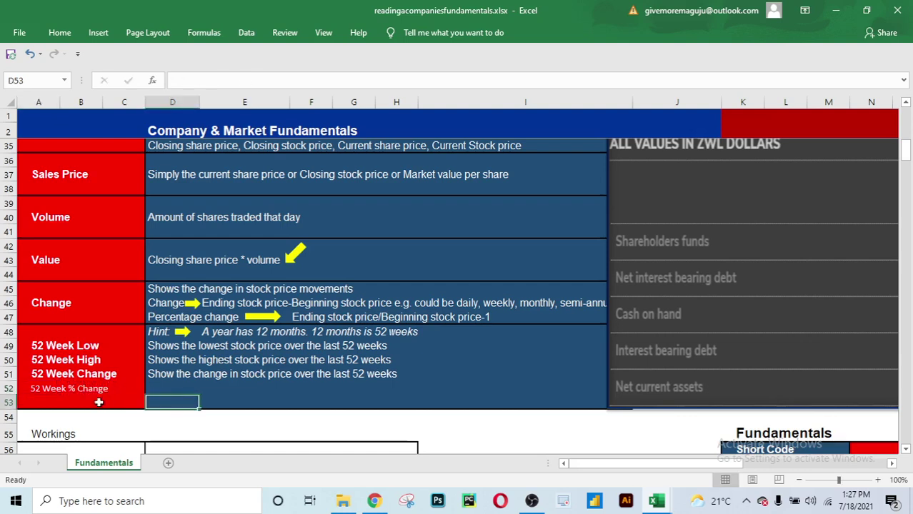
# Format the 52 Week % Change label in A52 as Arial, Bold, size 12.
pyautogui.click(69, 390)
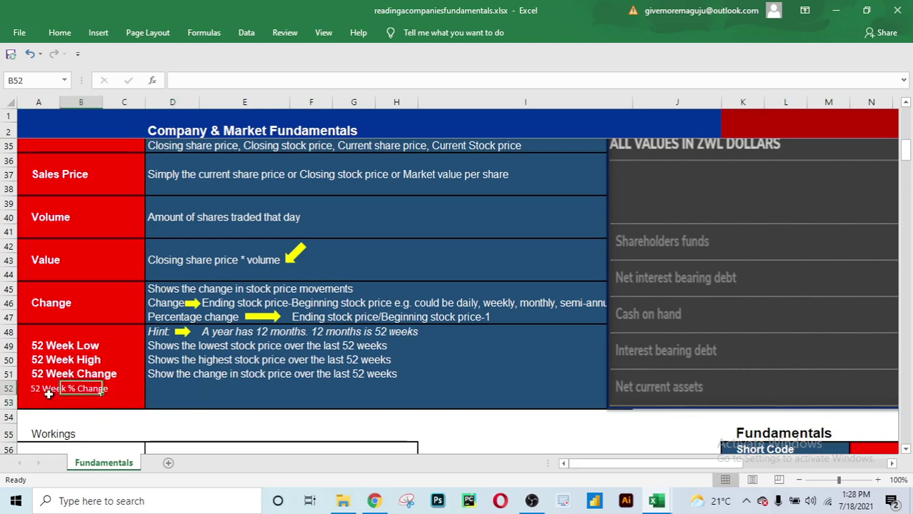
pyautogui.click(50, 391)
pyautogui.rightClick(50, 391)
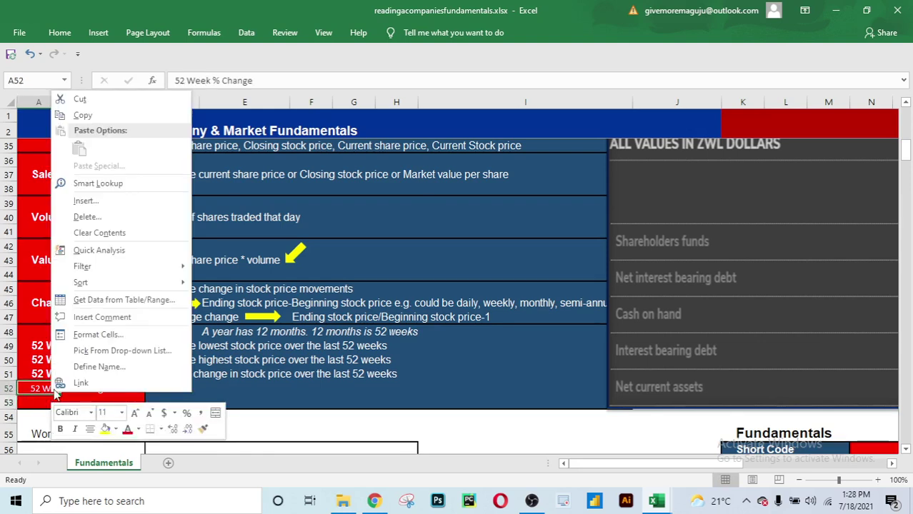
pyautogui.click(100, 334)
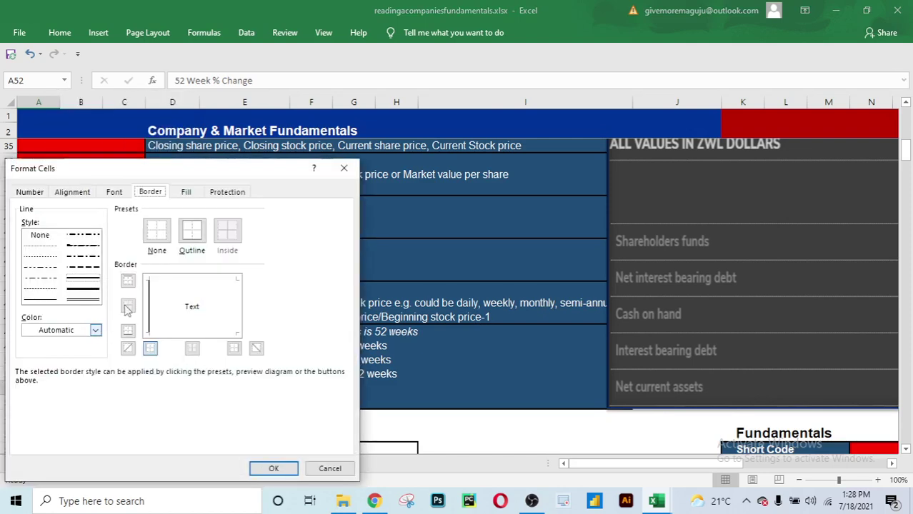
pyautogui.click(114, 191)
pyautogui.scroll(-3, 69, 270)
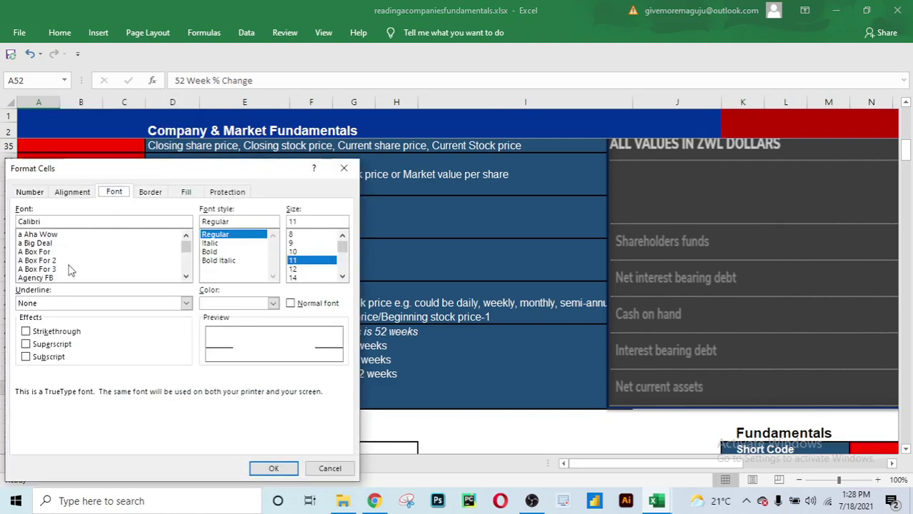
pyautogui.click(62, 243)
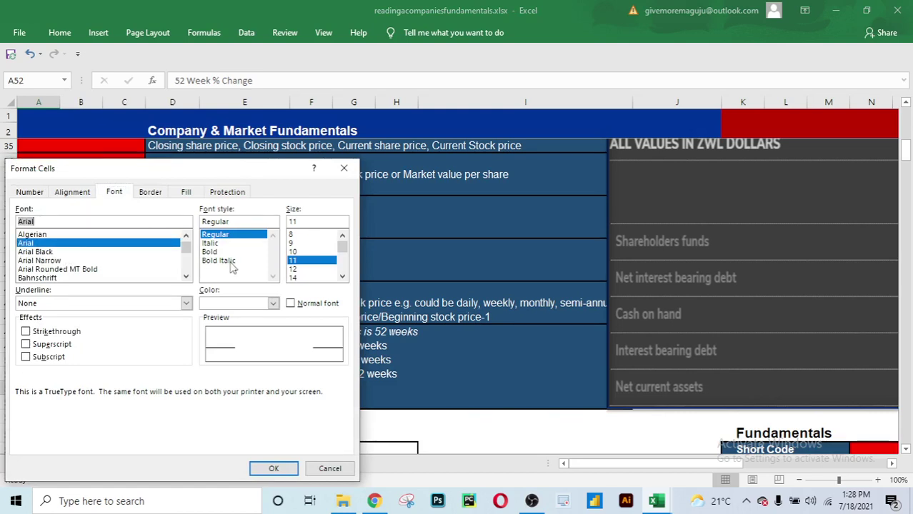
pyautogui.click(297, 269)
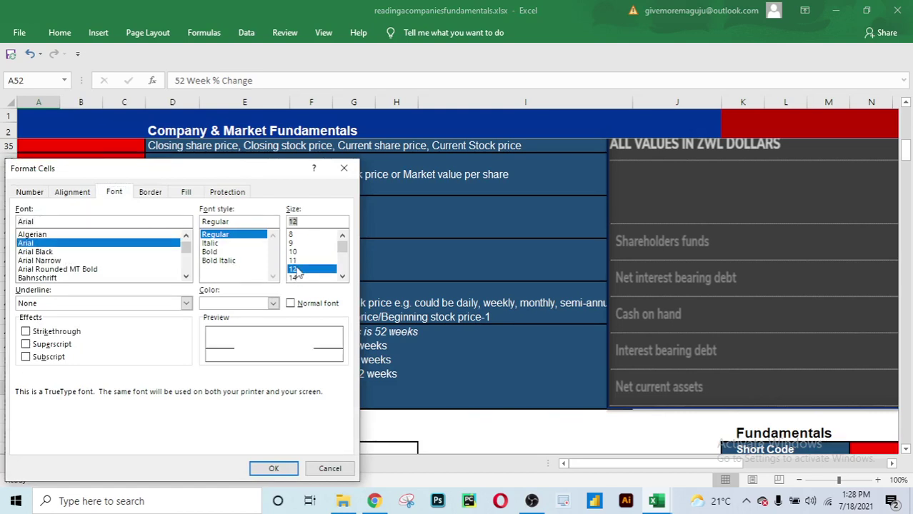
pyautogui.click(209, 252)
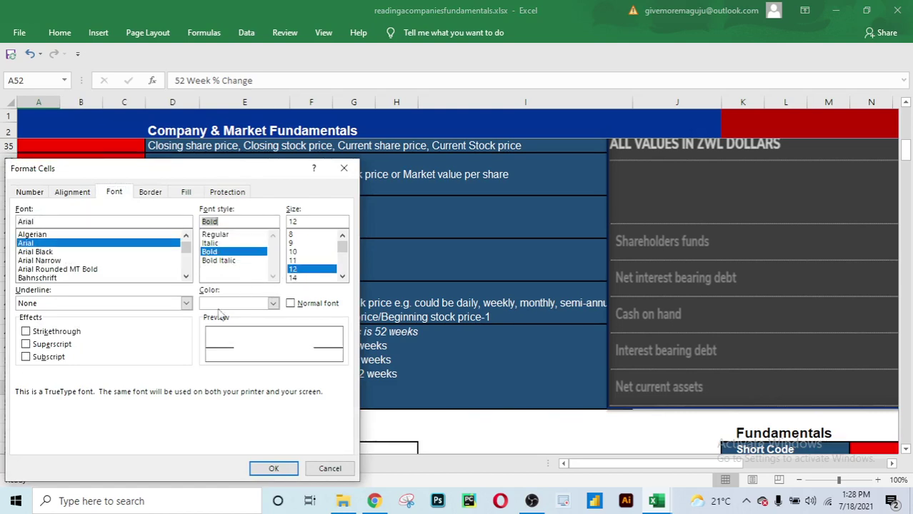
pyautogui.click(270, 469)
pyautogui.click(274, 400)
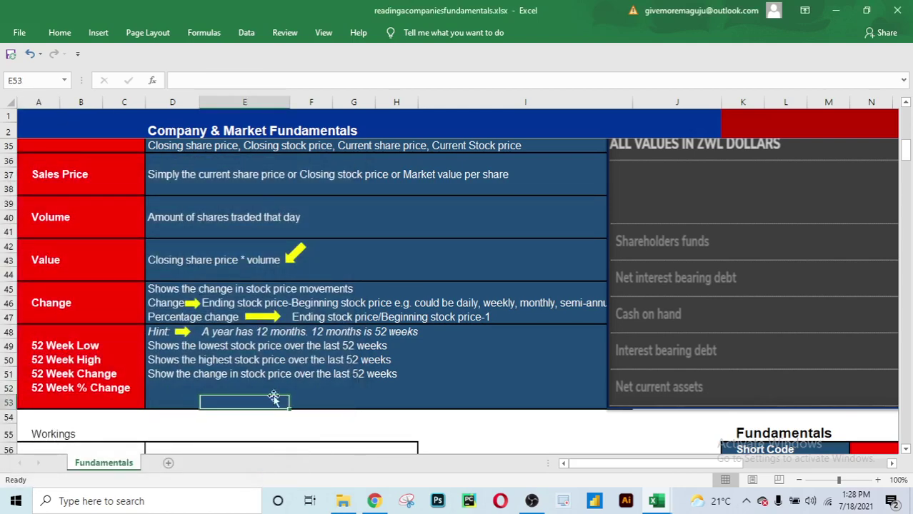
pyautogui.click(333, 362)
pyautogui.click(269, 404)
# Enter "Shows the percentage change in stock price over the last 52 weeks" in D52 as the 52 Week % Change explanation.
pyautogui.click(169, 388)
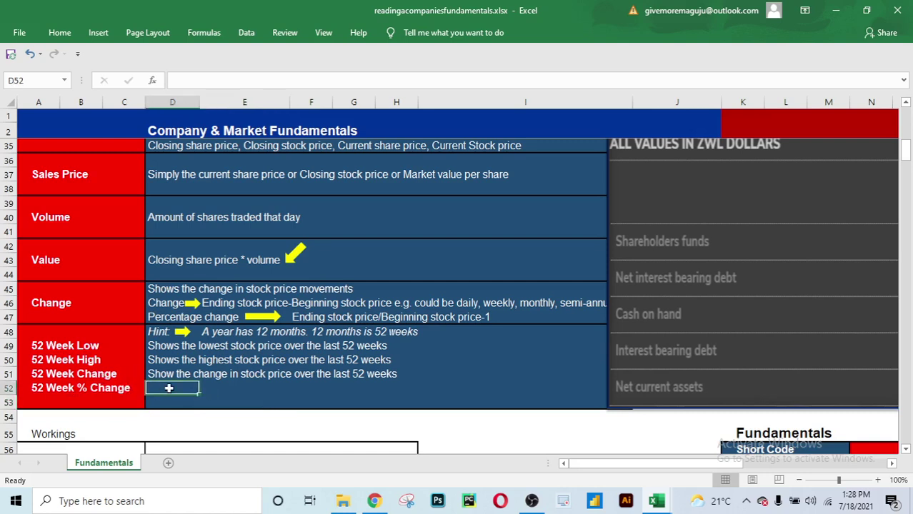
pyautogui.write('Shoes t')
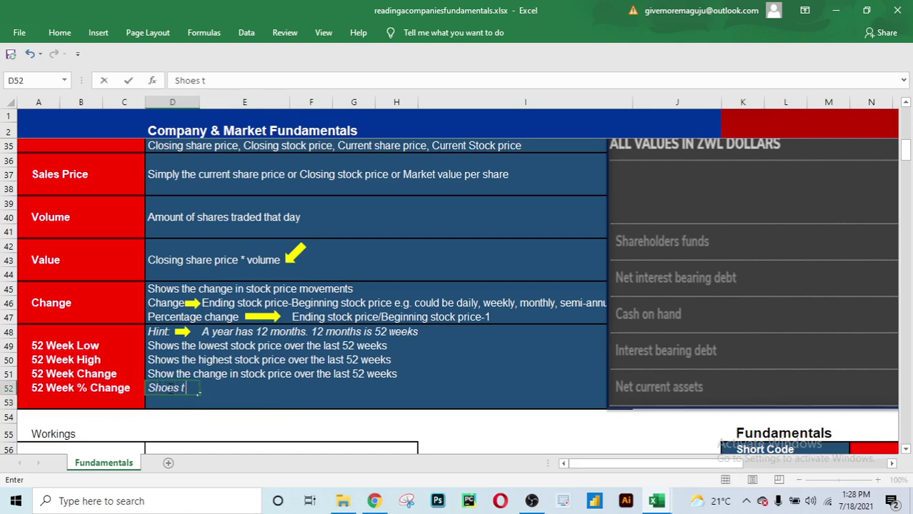
pyautogui.write('he')
pyautogui.press('BackSpace')
pyautogui.press('BackSpace')
pyautogui.press('BackSpace')
pyautogui.press('BackSpace')
pyautogui.press('BackSpace')
pyautogui.press('BackSpace')
pyautogui.write('ws the perce')
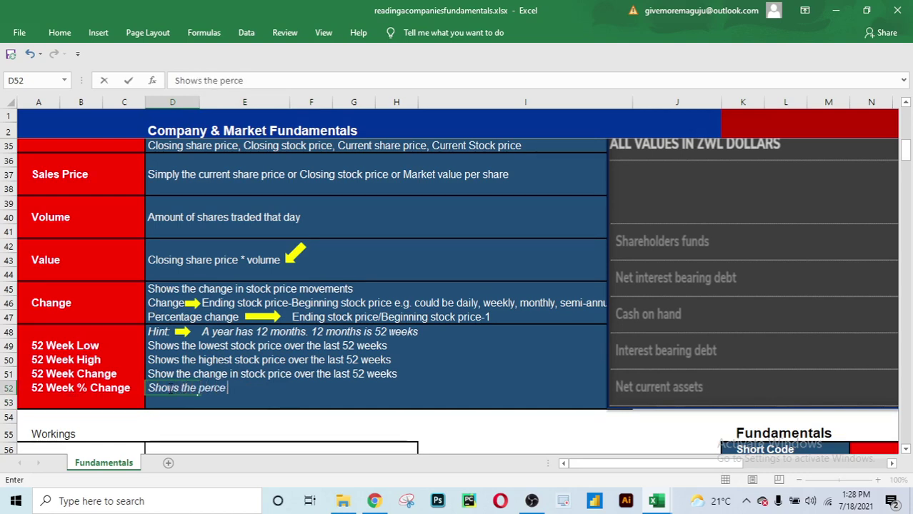
pyautogui.write('ntage change')
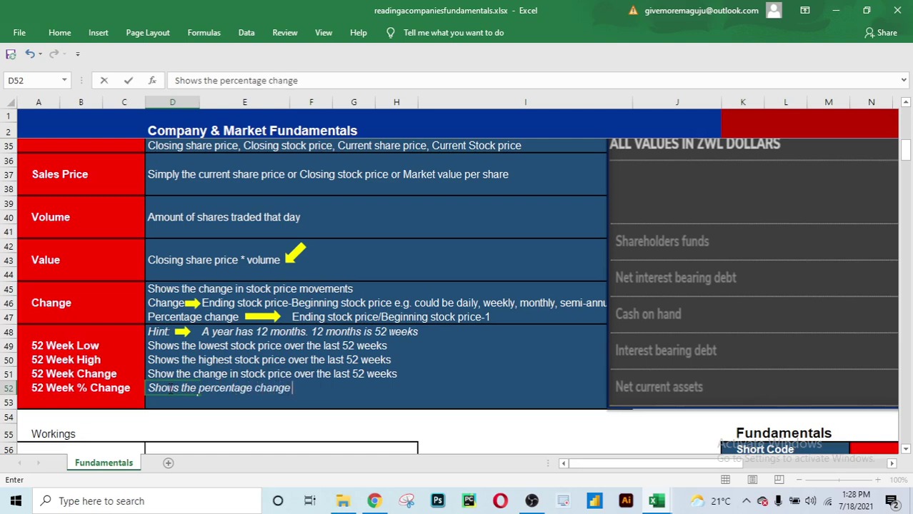
pyautogui.write(' in stock price')
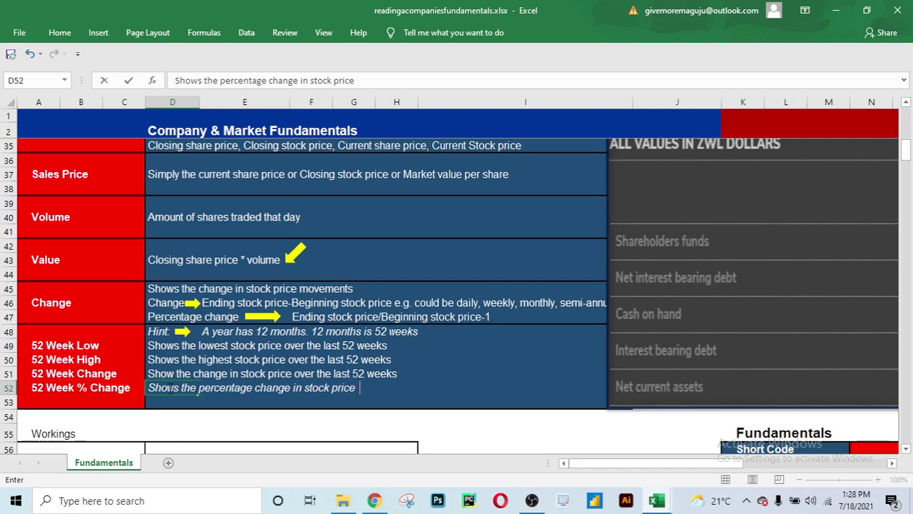
pyautogui.write(' over the l')
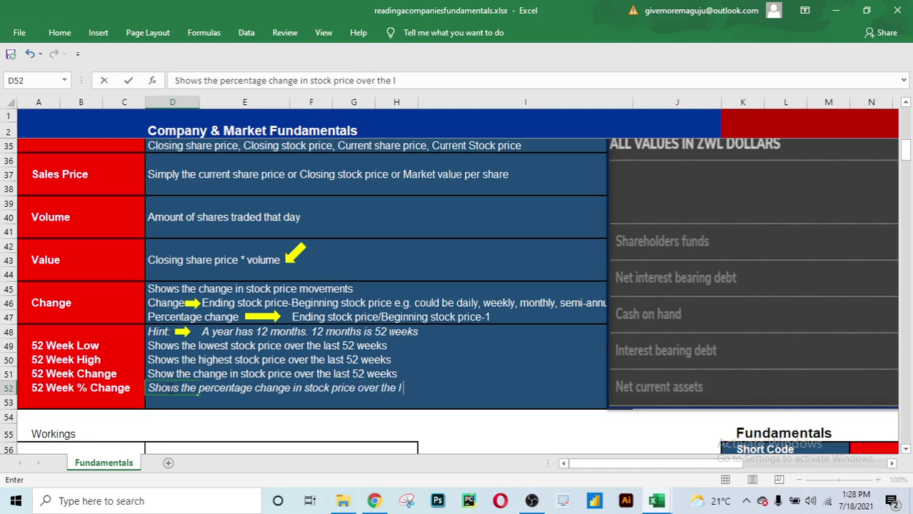
pyautogui.write('ast 52')
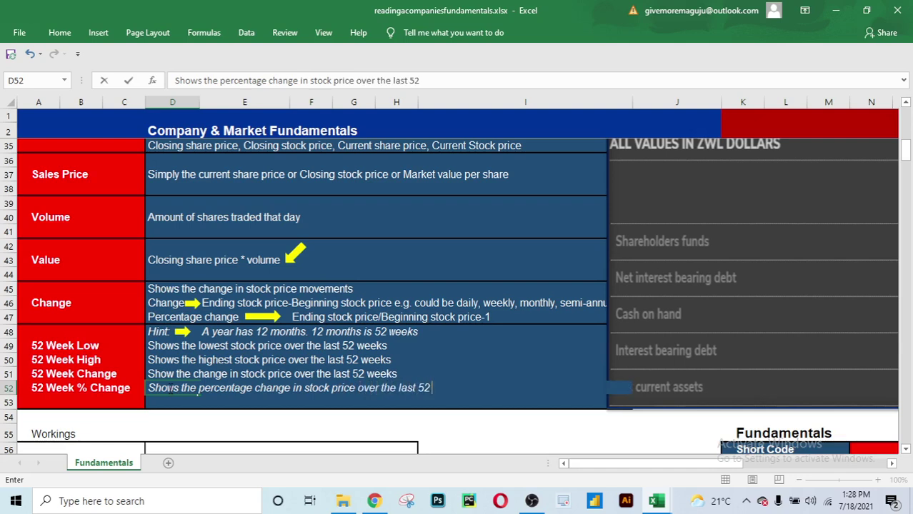
pyautogui.write(' weeks')
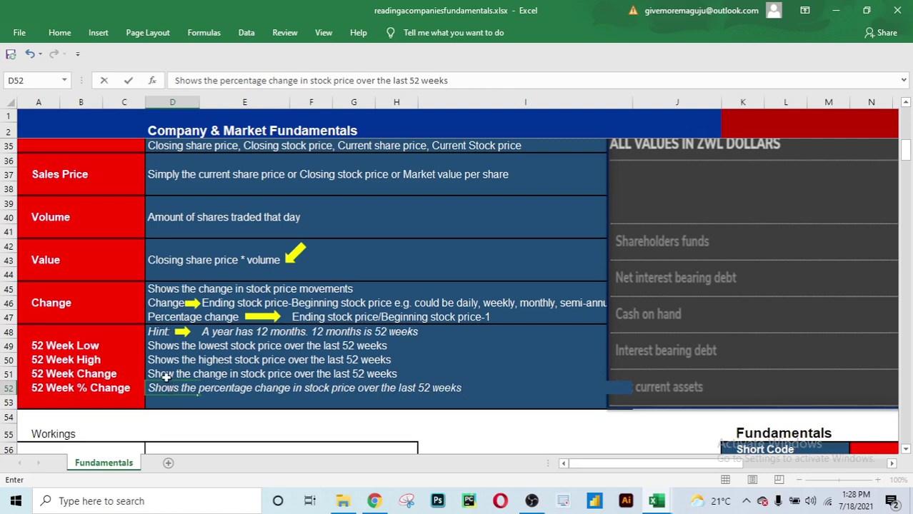
pyautogui.press('Return')
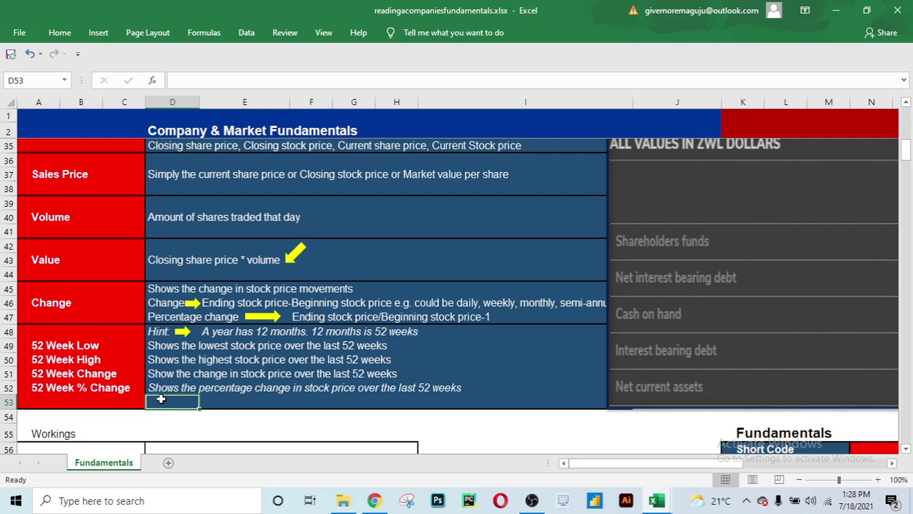
# Add the note "Technical analysts value this information so much" in D53, below the 52 Week % Change explanation.
pyautogui.write('Te')
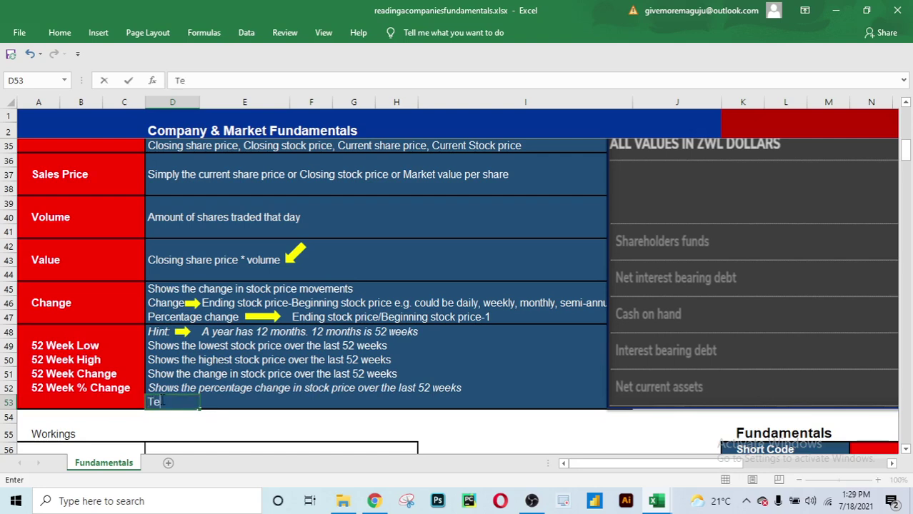
pyautogui.write('chnical')
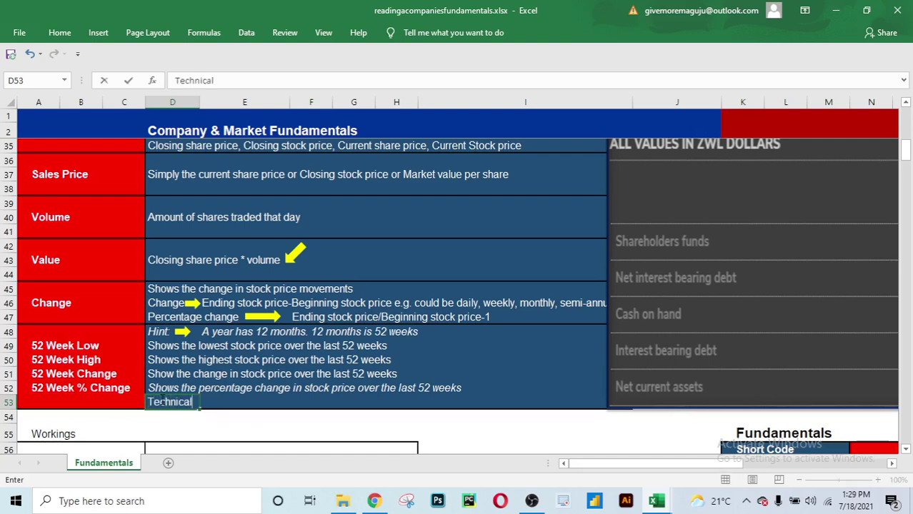
pyautogui.write(' analysis')
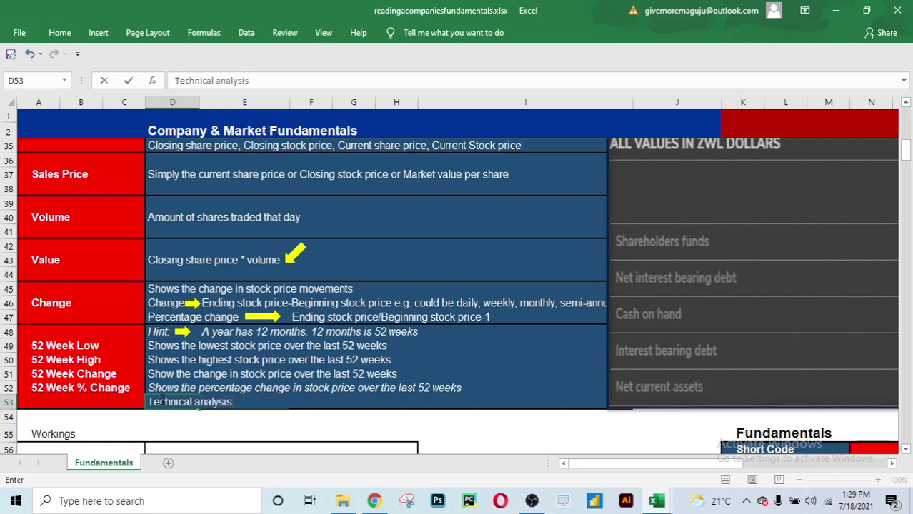
pyautogui.write(' val')
pyautogui.press('BackSpace')
pyautogui.press('BackSpace')
pyautogui.press('BackSpace')
pyautogui.press('BackSpace')
pyautogui.press('BackSpace')
pyautogui.press('BackSpace')
pyautogui.press('BackSpace')
pyautogui.write('sts value this informa')
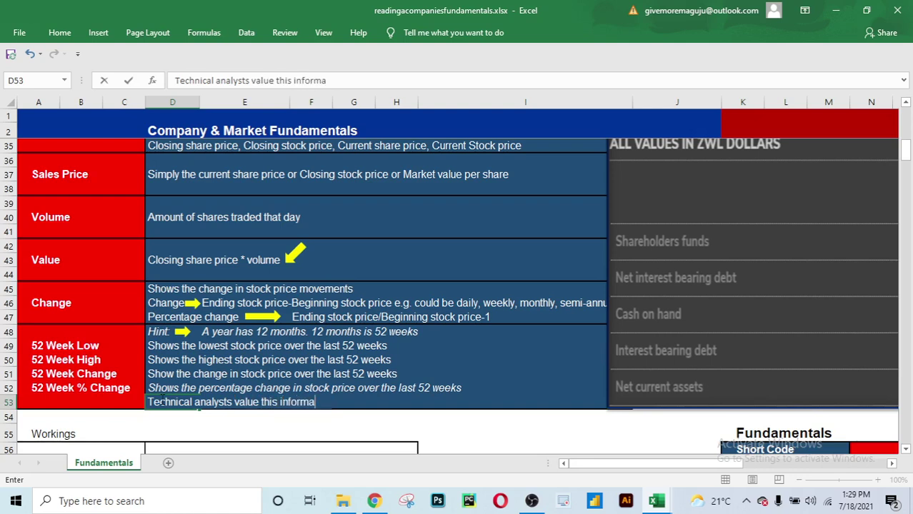
pyautogui.write('tion so ')
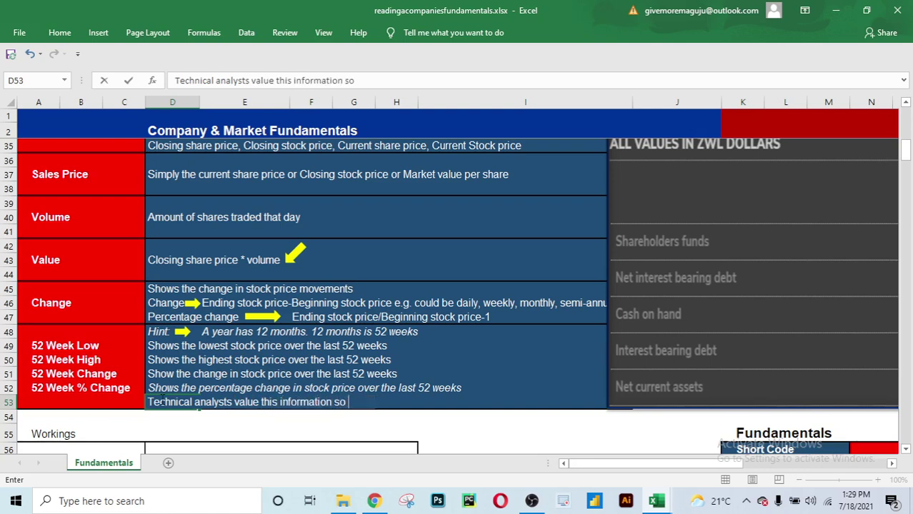
pyautogui.write('much')
pyautogui.click(345, 389)
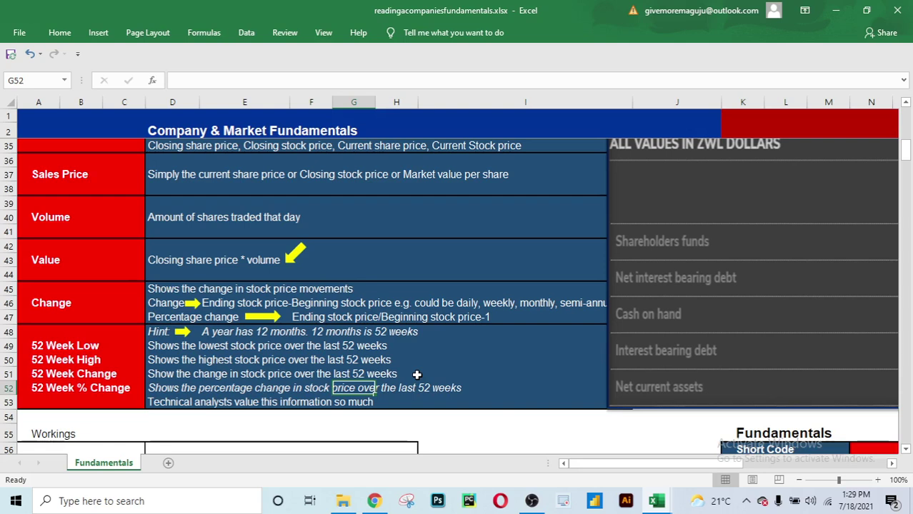
pyautogui.click(498, 347)
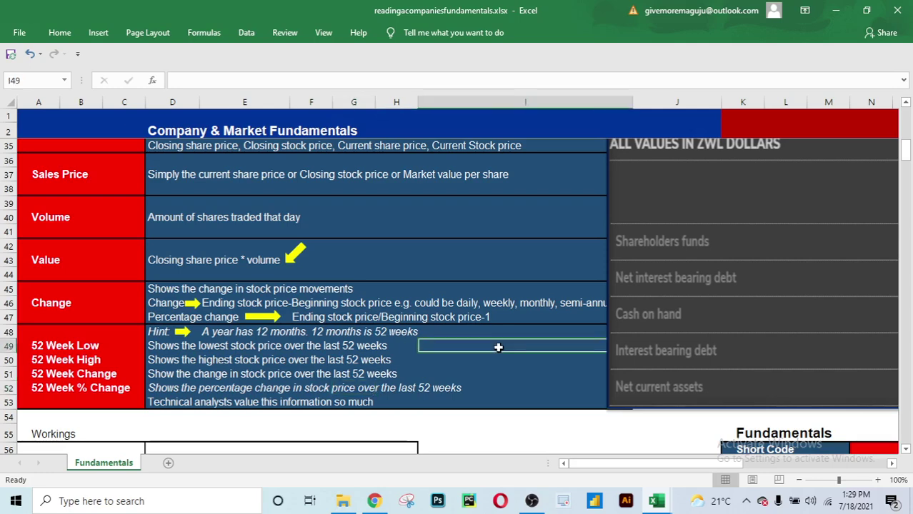
# Review the Activity and Fundamentals figures in the source image, the completed Activity explanations and the empty Workings table.
pyautogui.scroll(-5, 488, 357)
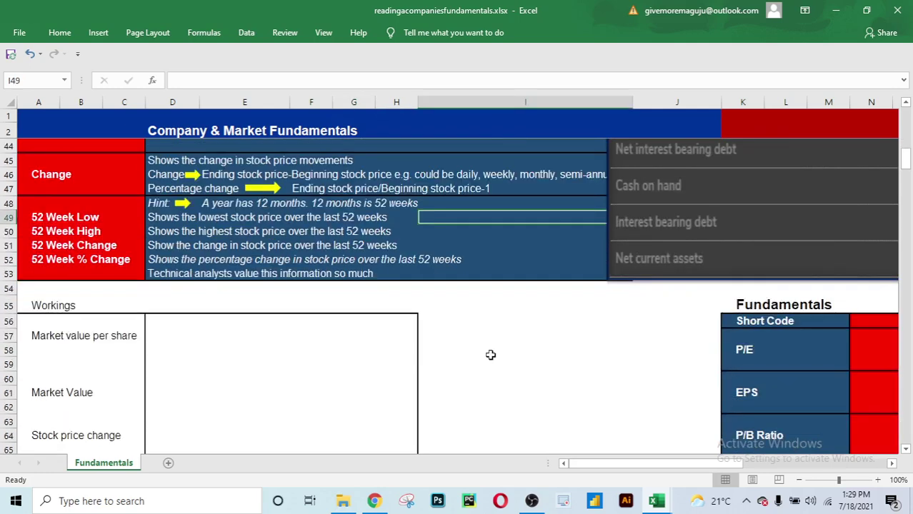
pyautogui.click(272, 376)
pyautogui.click(284, 320)
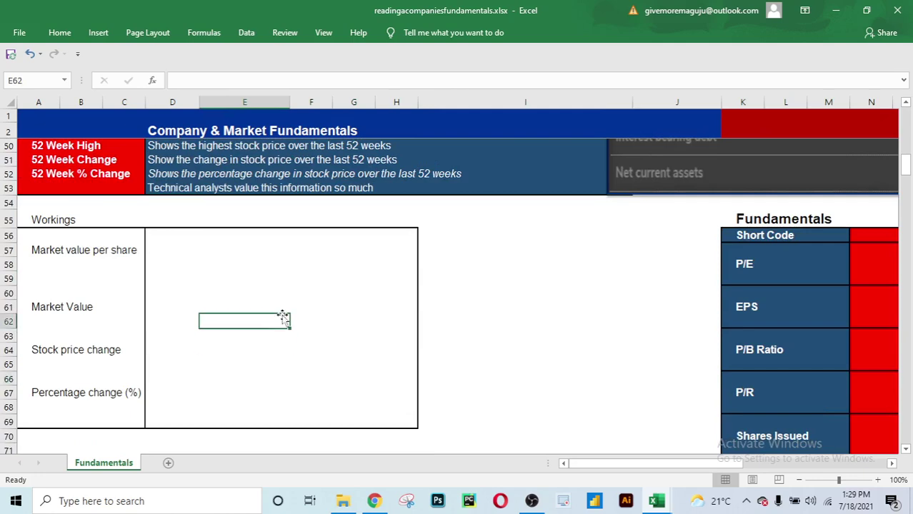
pyautogui.scroll(3, 408, 279)
pyautogui.scroll(9, 409, 279)
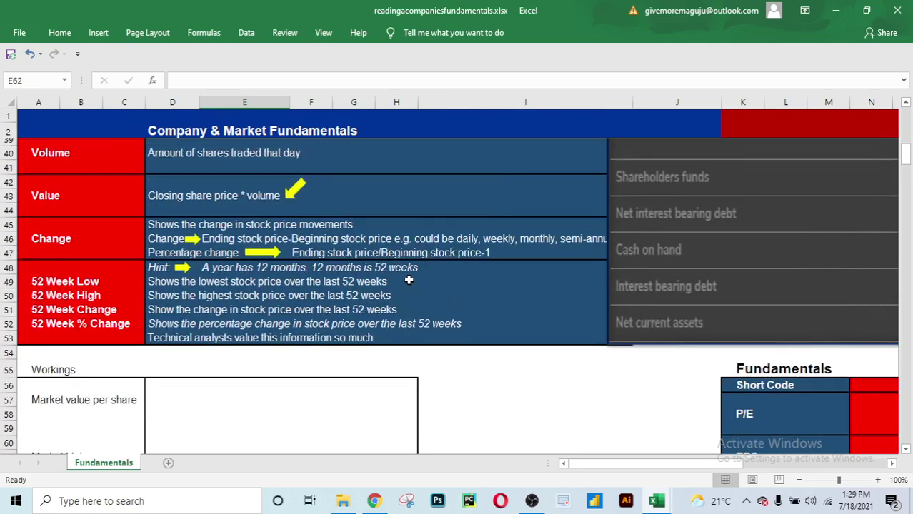
pyautogui.scroll(3, 409, 279)
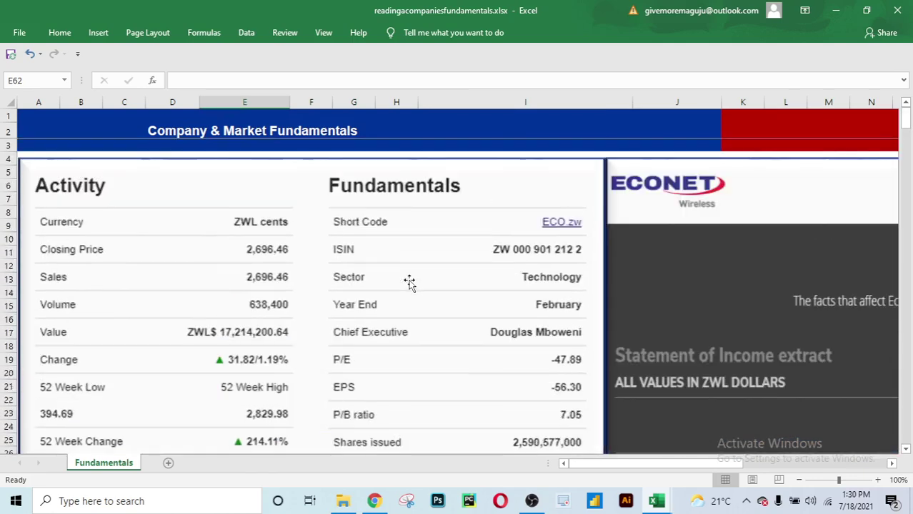
pyautogui.click(351, 265)
pyautogui.scroll(-8, 397, 286)
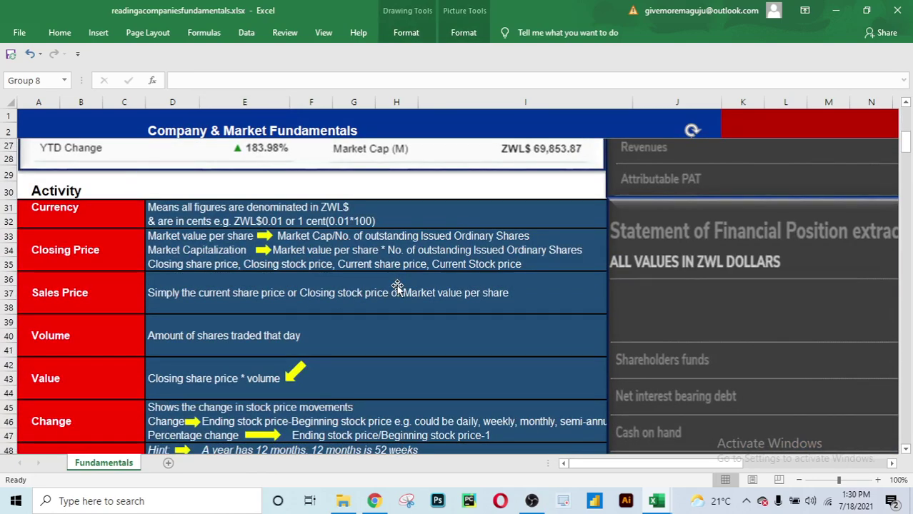
pyautogui.scroll(-6, 397, 286)
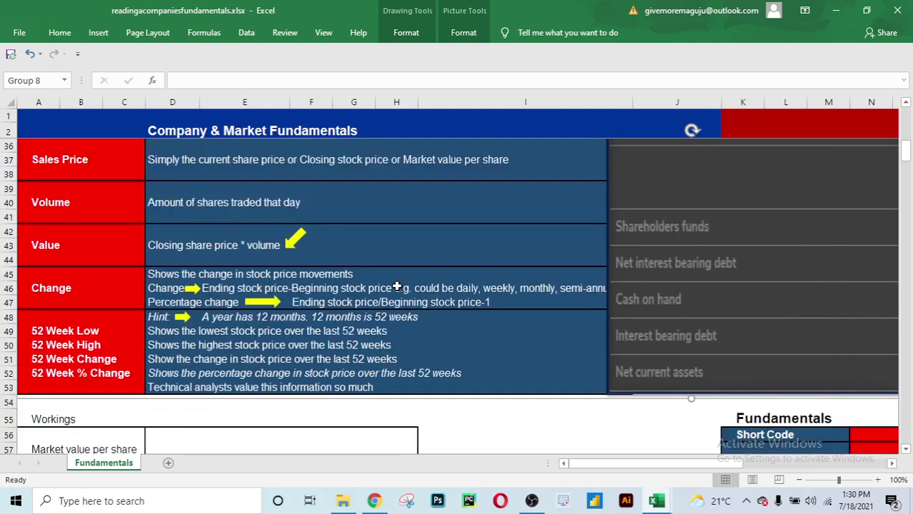
pyautogui.scroll(-1, 397, 286)
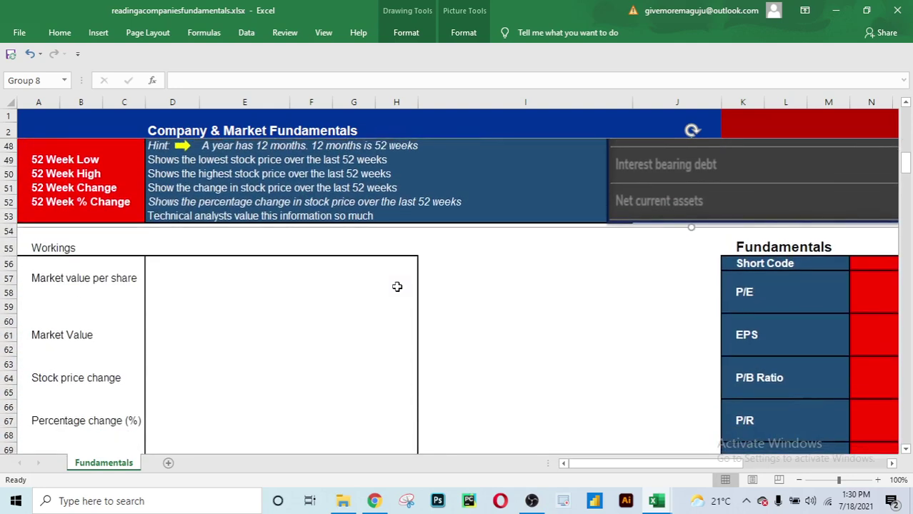
# Compare the Workings rows with the Activity figures in the source image, including YTD Change, and with the explanation table.
pyautogui.click(433, 273)
pyautogui.click(316, 292)
pyautogui.scroll(-2, 315, 293)
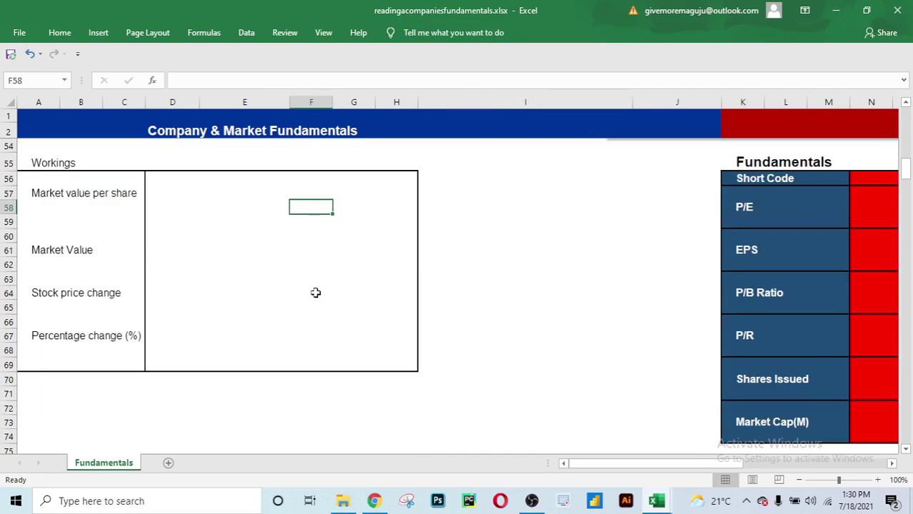
pyautogui.scroll(2, 315, 291)
pyautogui.scroll(12, 310, 285)
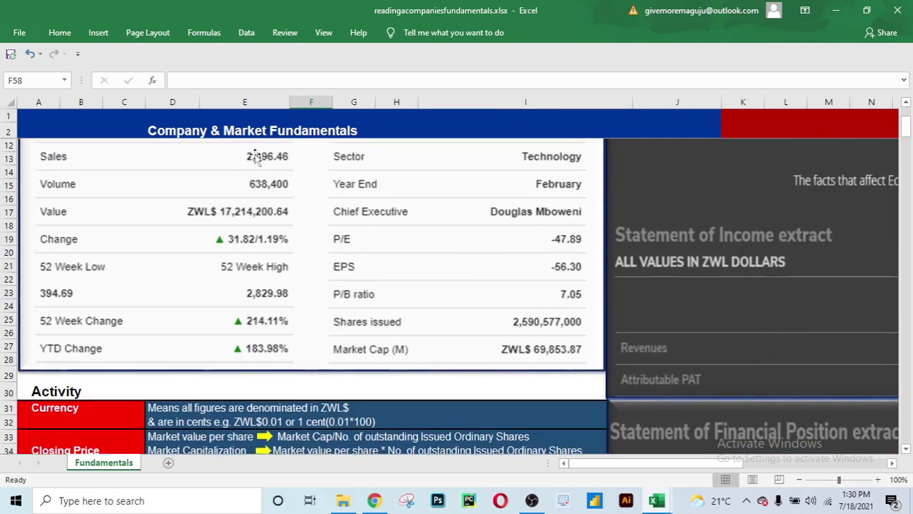
pyautogui.scroll(-12, 363, 330)
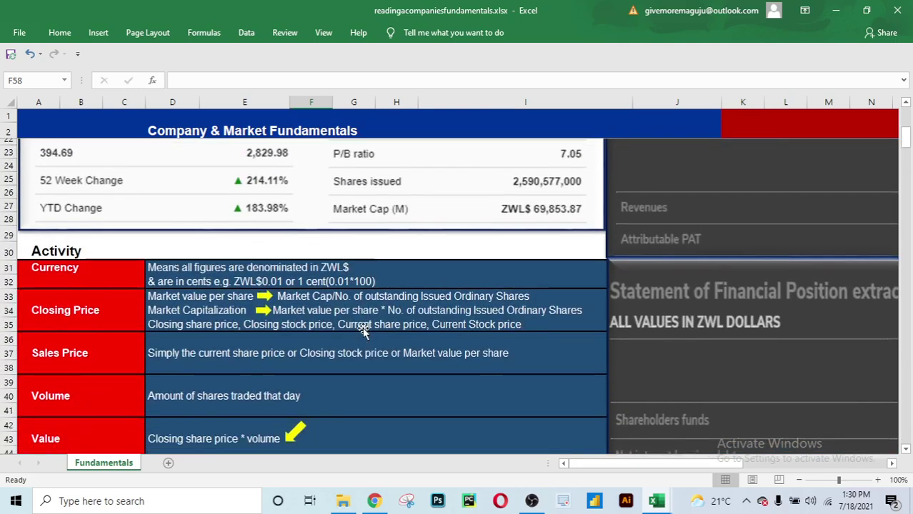
pyautogui.click(279, 283)
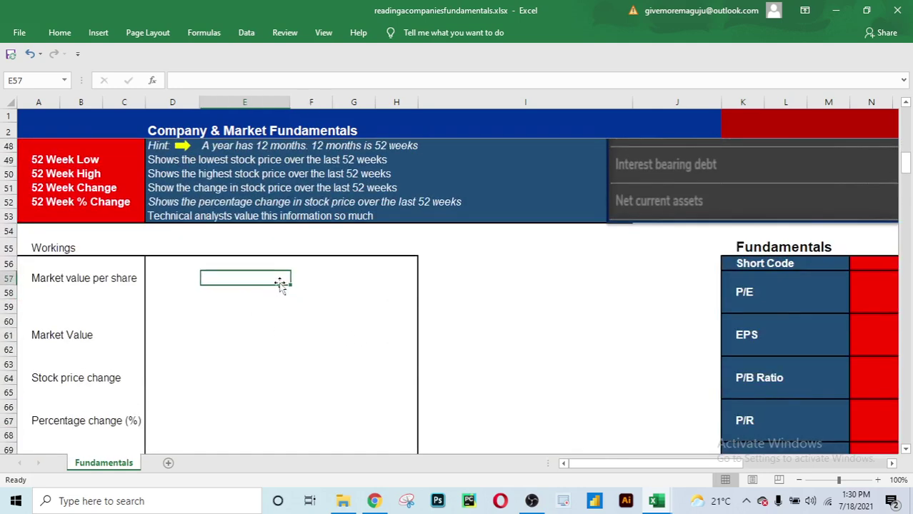
pyautogui.scroll(9, 451, 297)
pyautogui.scroll(5, 450, 297)
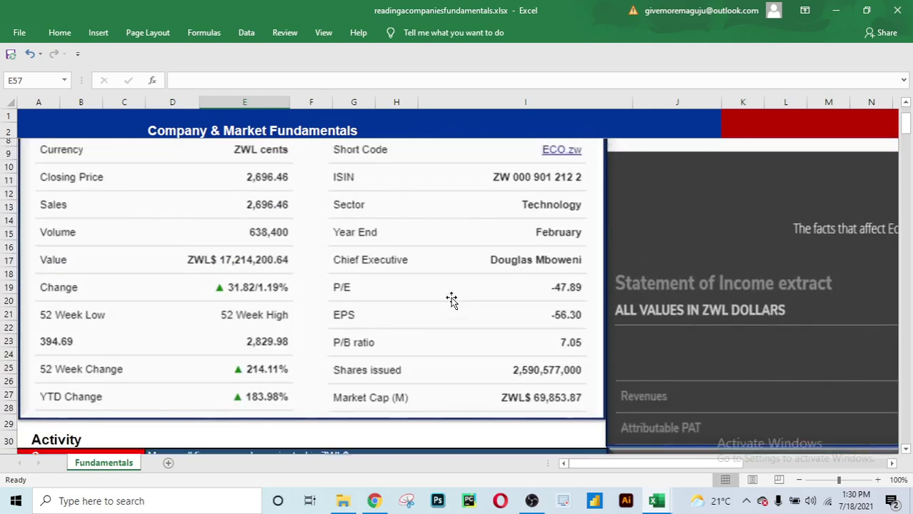
pyautogui.scroll(-1, 250, 207)
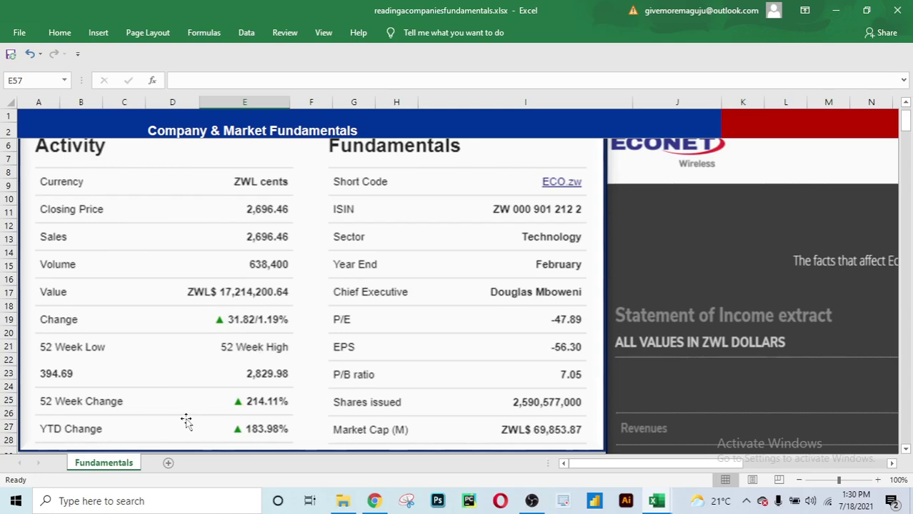
pyautogui.scroll(-6, 370, 321)
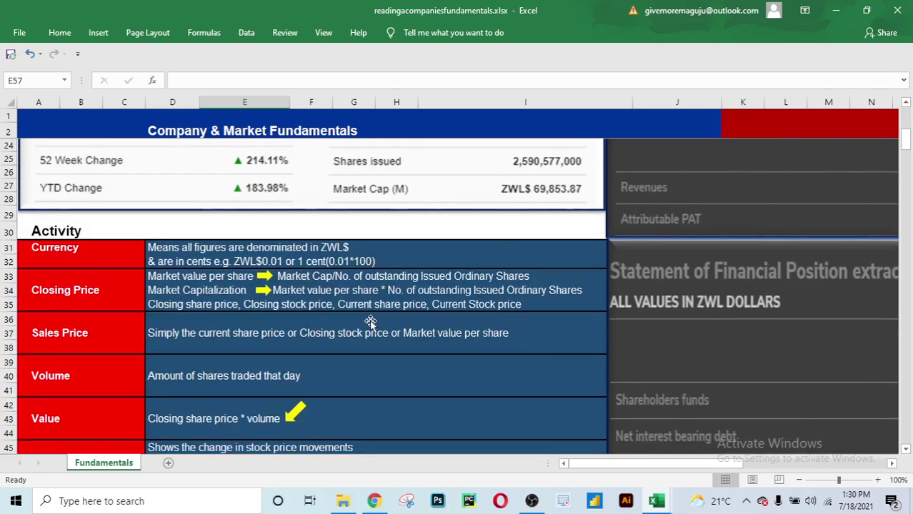
pyautogui.scroll(-3, 370, 321)
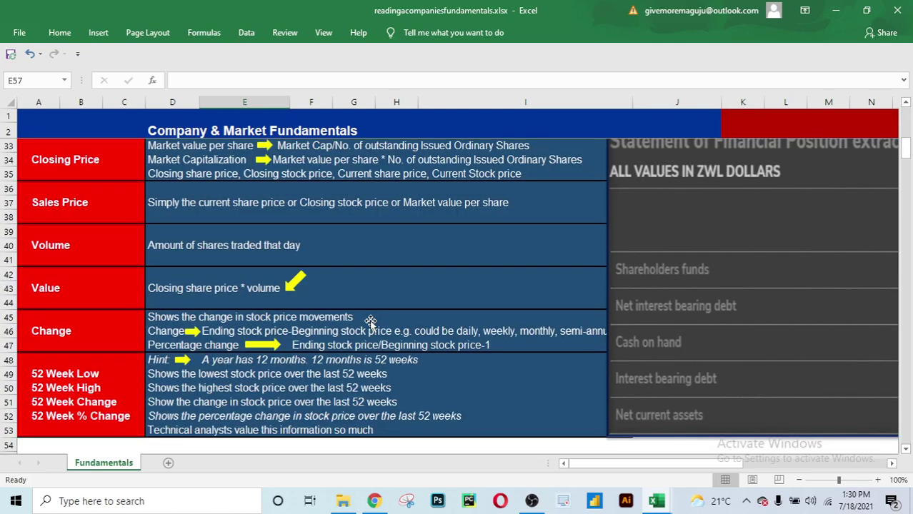